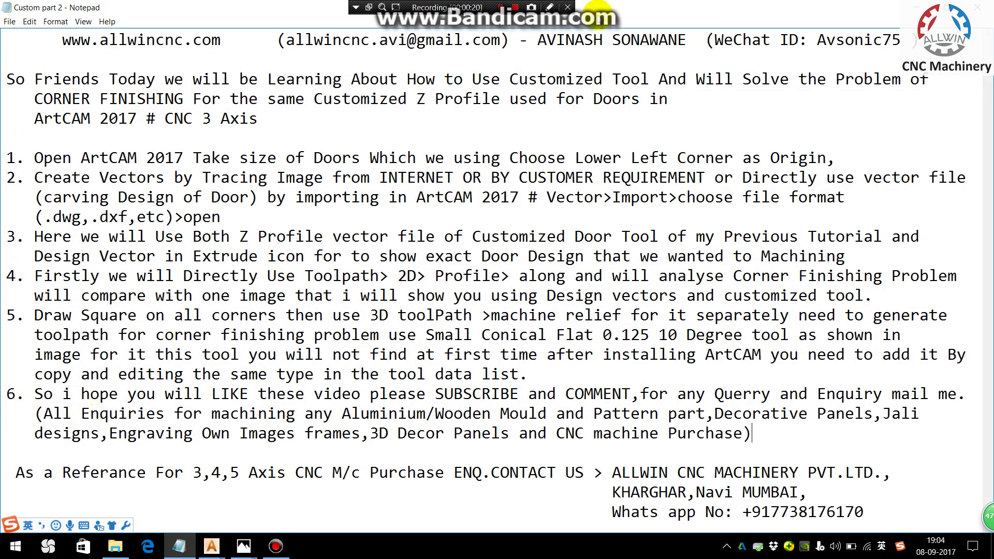
Launch another ArtCAM session from the desktop and switch to the already open door model with the Profile toolpath.
{"action": "key", "text": "super+d"}
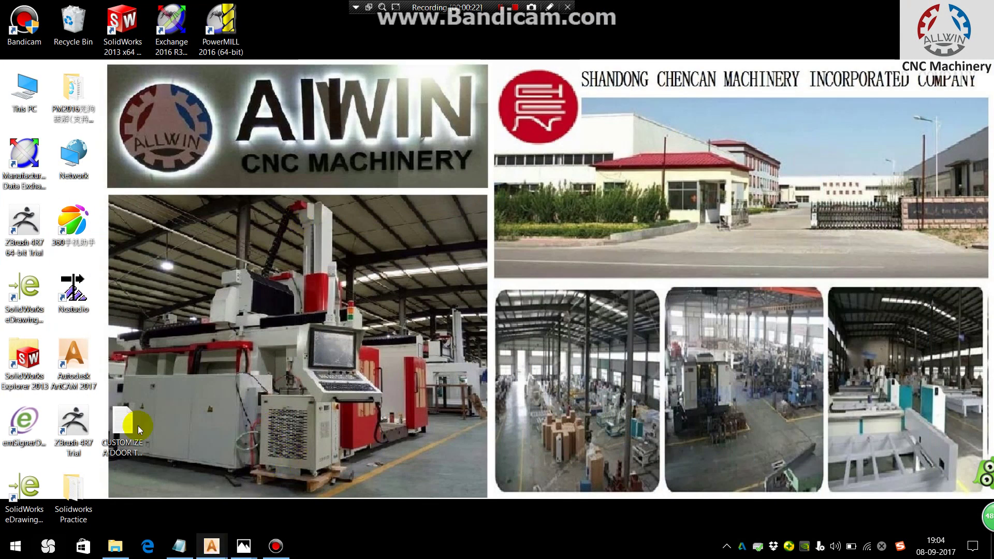
{"action": "double_click", "coordinate": [74, 362]}
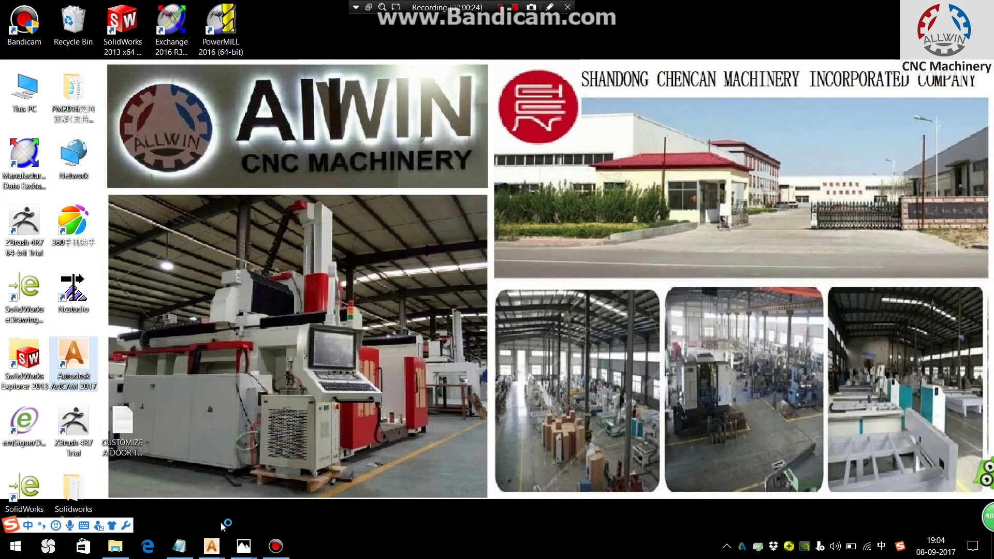
{"action": "mouse_move", "coordinate": [208, 553]}
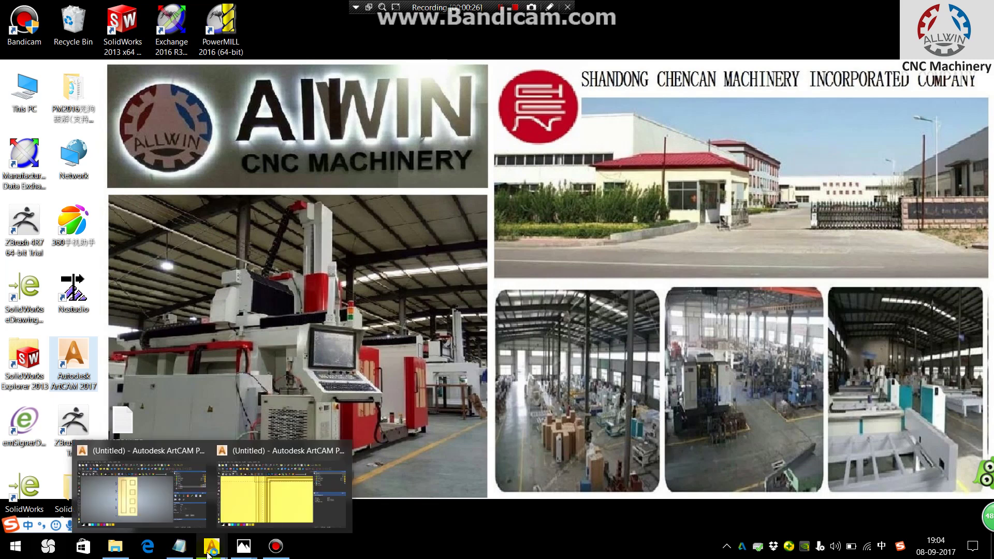
{"action": "left_click", "coordinate": [183, 487]}
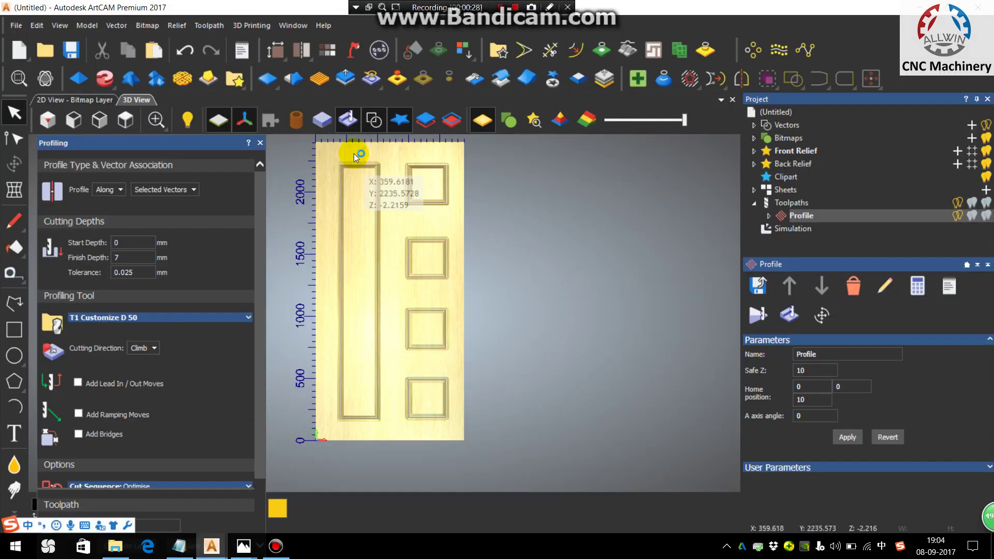
Examine the panel corners on the simulated door and compare them with the reference photo of a door corner.
{"action": "scroll", "coordinate": [355, 157], "scroll_direction": "up", "scroll_amount": 8}
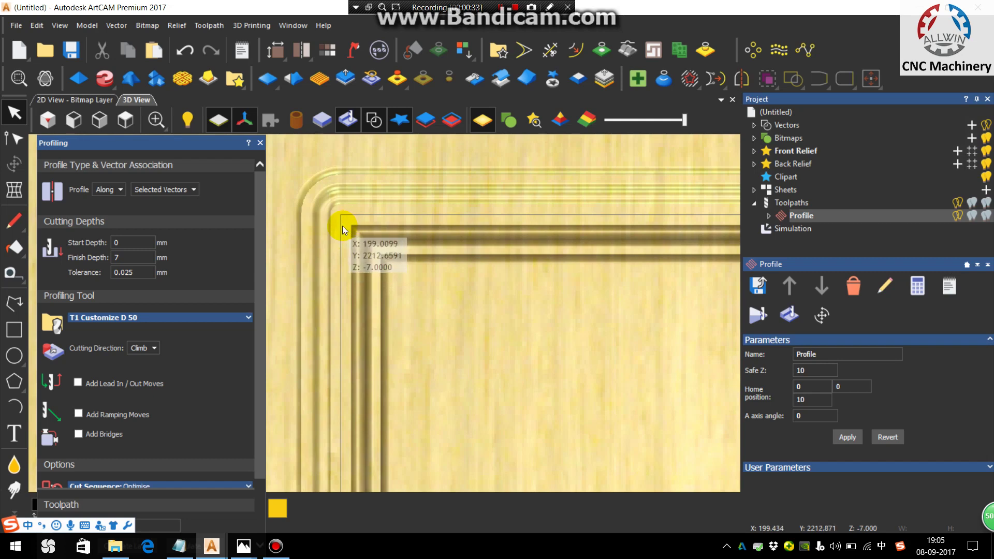
{"action": "scroll", "coordinate": [371, 259], "scroll_direction": "down", "scroll_amount": 8}
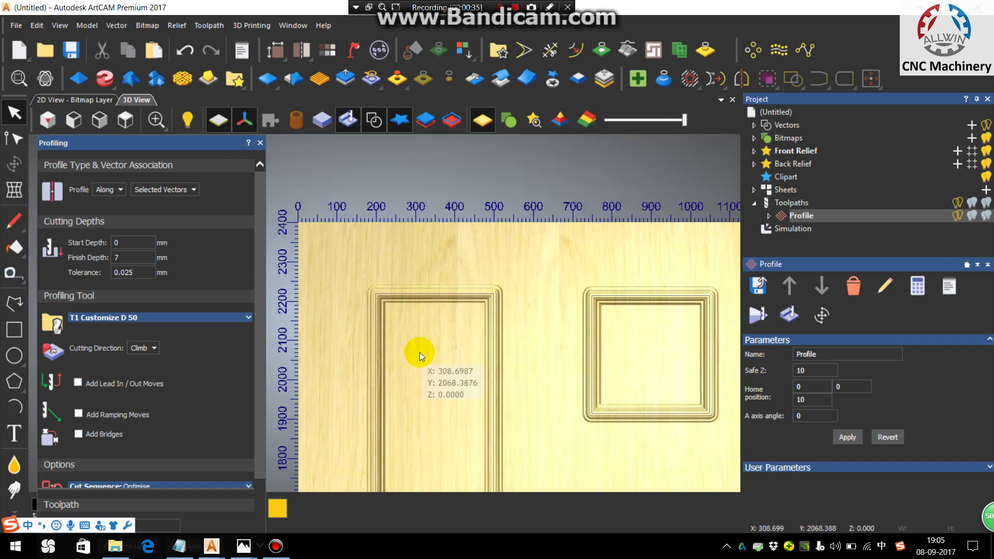
{"action": "scroll", "coordinate": [420, 352], "scroll_direction": "down", "scroll_amount": 10}
{"action": "left_click_drag", "start_coordinate": [356, 278], "coordinate": [502, 425]}
{"action": "scroll", "coordinate": [404, 366], "scroll_direction": "up", "scroll_amount": 4}
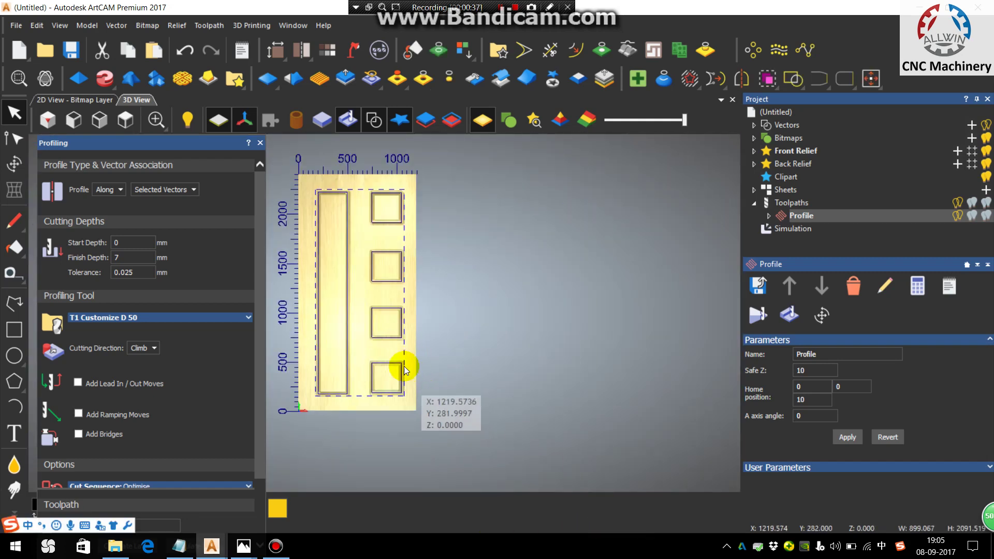
{"action": "scroll", "coordinate": [404, 366], "scroll_direction": "up", "scroll_amount": 2}
{"action": "scroll", "coordinate": [375, 334], "scroll_direction": "down", "scroll_amount": 3}
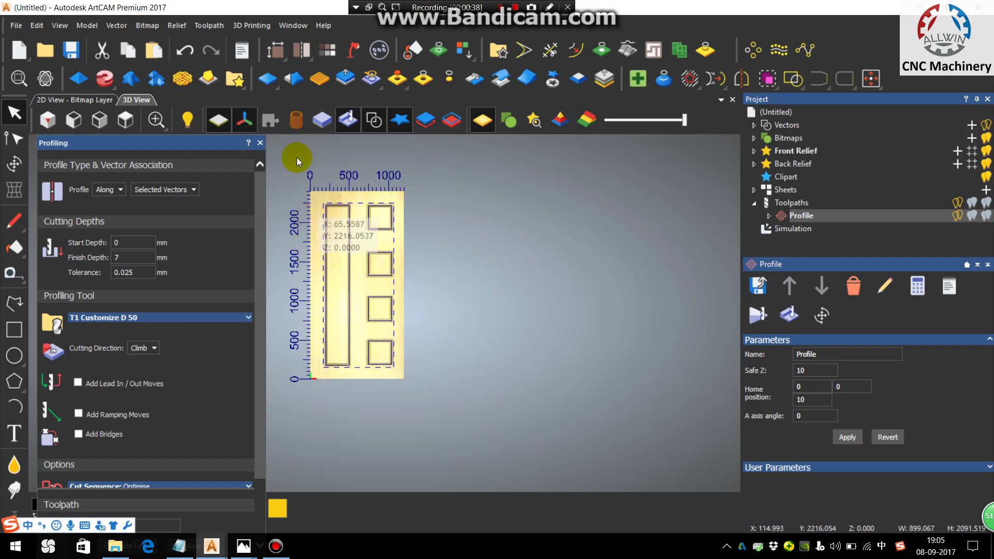
{"action": "scroll", "coordinate": [344, 264], "scroll_direction": "up", "scroll_amount": 6}
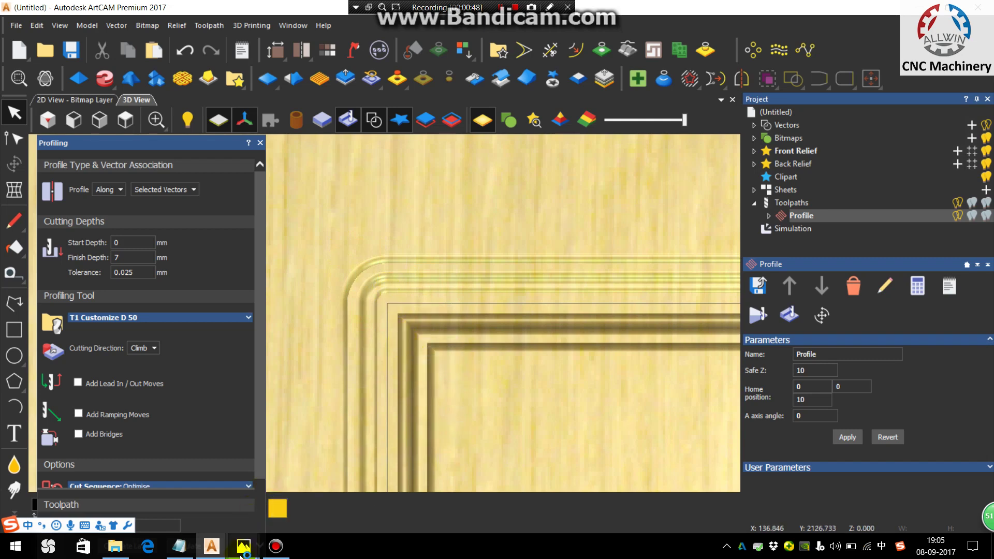
{"action": "mouse_move", "coordinate": [244, 550]}
{"action": "left_click", "coordinate": [170, 461]}
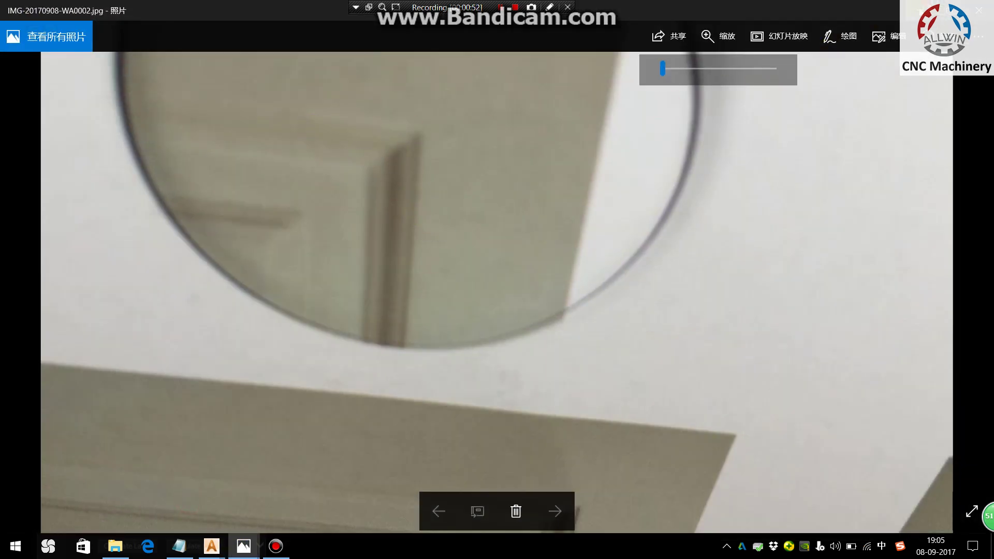
Create a new 1200 × 2400 mm model with the origin at the lower-left corner and paste the copied door panel vectors.
{"action": "key", "text": "alt+Tab"}
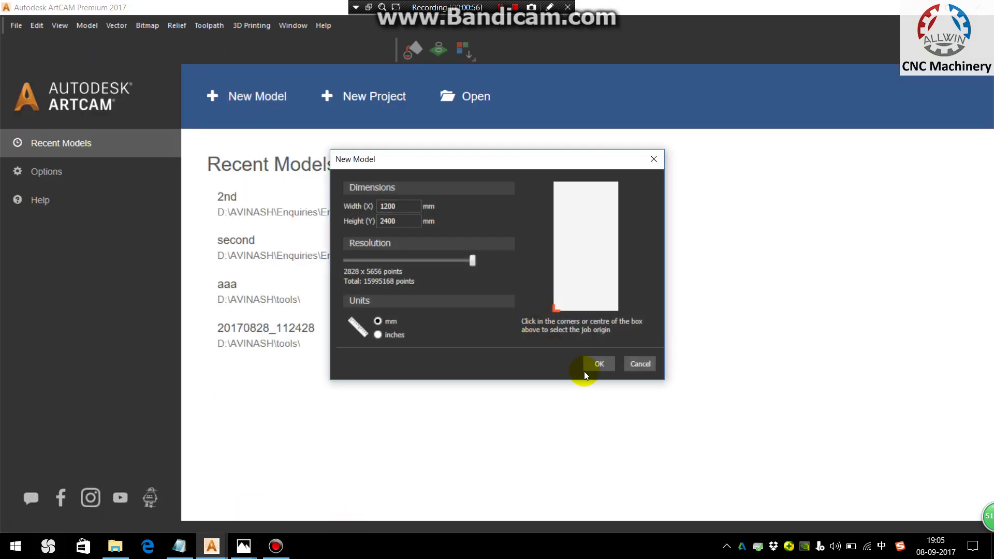
{"action": "left_click", "coordinate": [593, 364]}
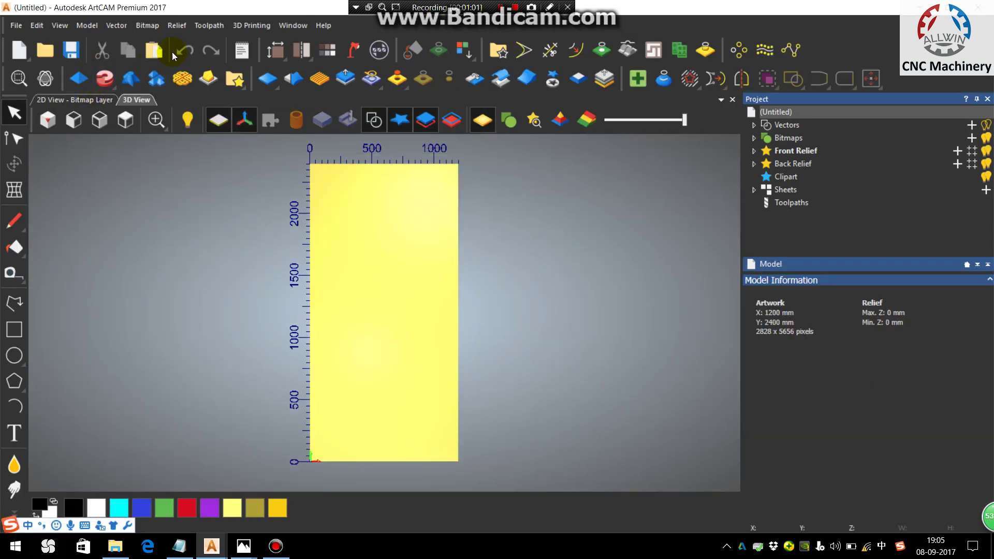
{"action": "left_click", "coordinate": [162, 52]}
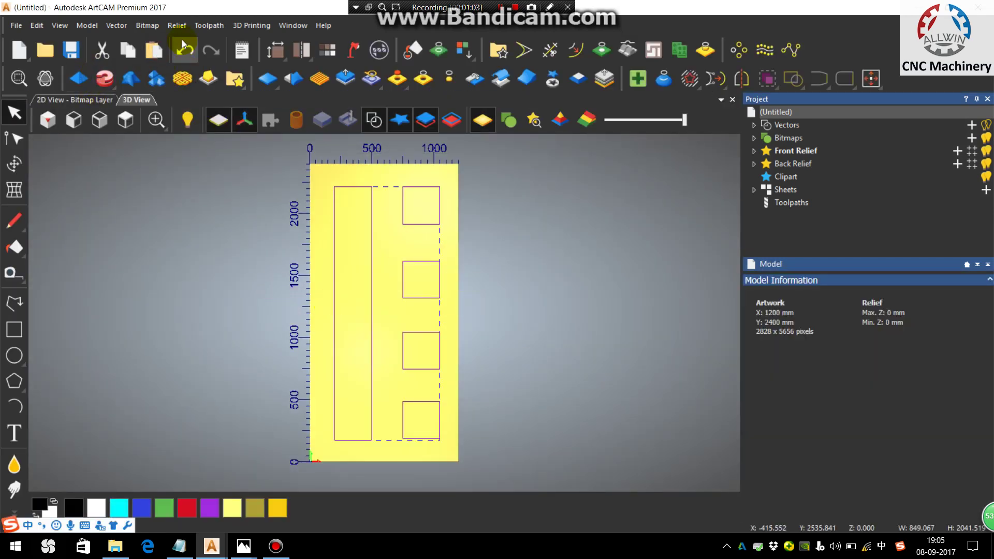
Import the vector file Z PROF..eps into the current layer.
{"action": "left_click", "coordinate": [124, 29]}
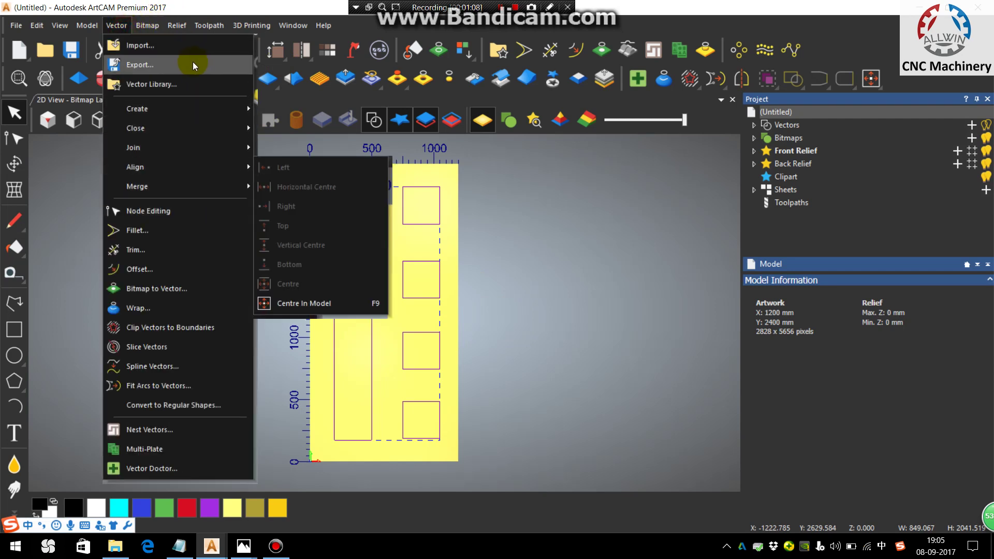
{"action": "left_click", "coordinate": [185, 47]}
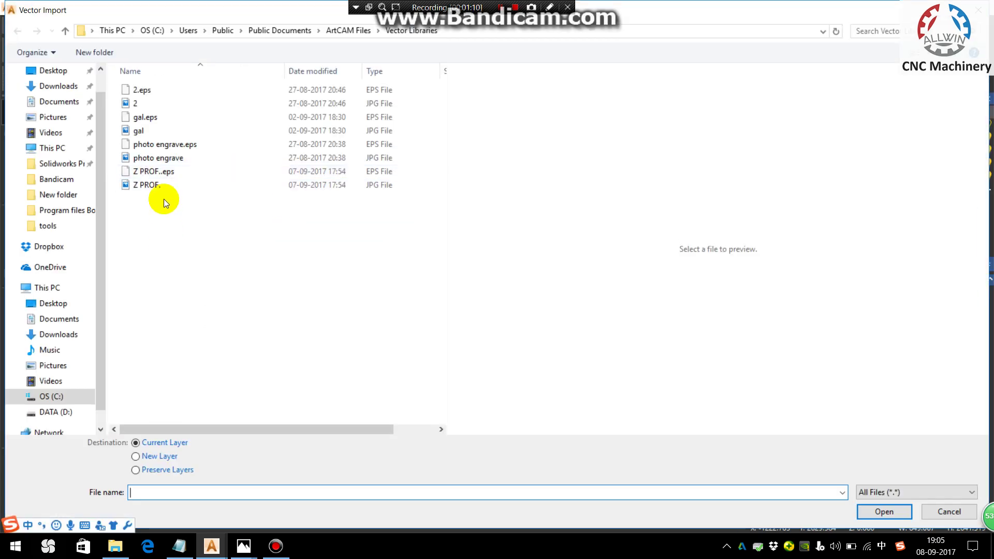
{"action": "left_click", "coordinate": [160, 172]}
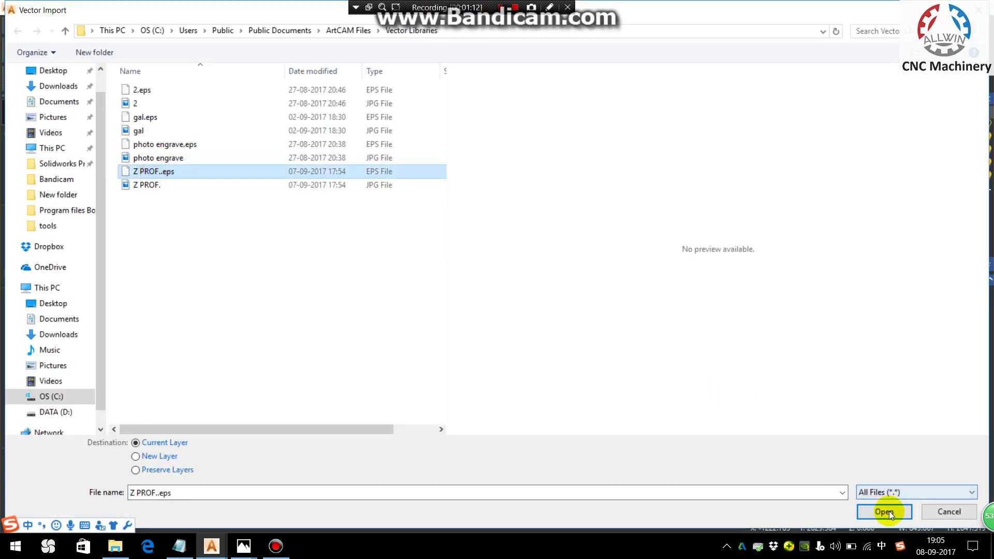
{"action": "left_click", "coordinate": [886, 512]}
Mirror the imported Z profile horizontally to its left, copying the original and joining the mirrored vectors.
{"action": "scroll", "coordinate": [378, 310], "scroll_direction": "up", "scroll_amount": 4}
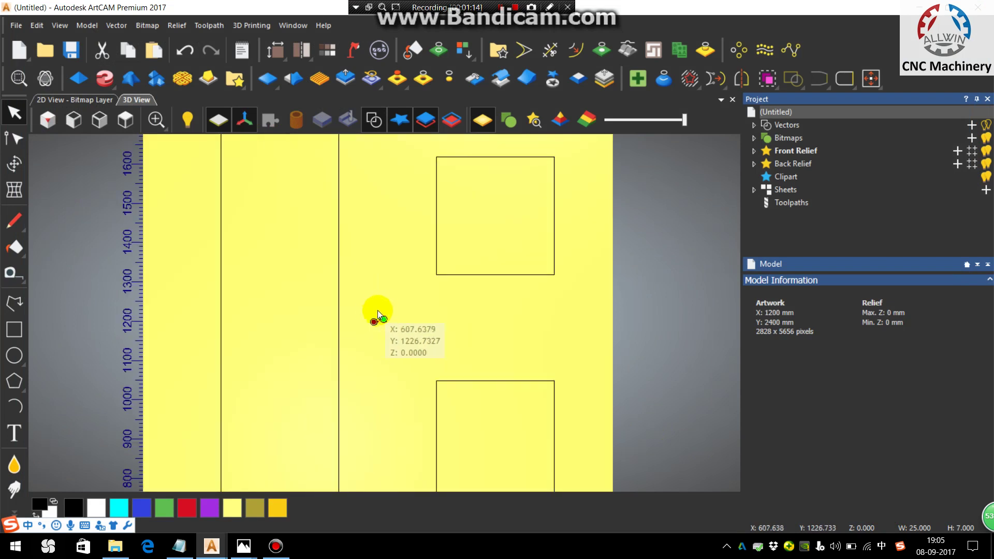
{"action": "scroll", "coordinate": [377, 310], "scroll_direction": "up", "scroll_amount": 4}
{"action": "scroll", "coordinate": [403, 374], "scroll_direction": "up", "scroll_amount": 3}
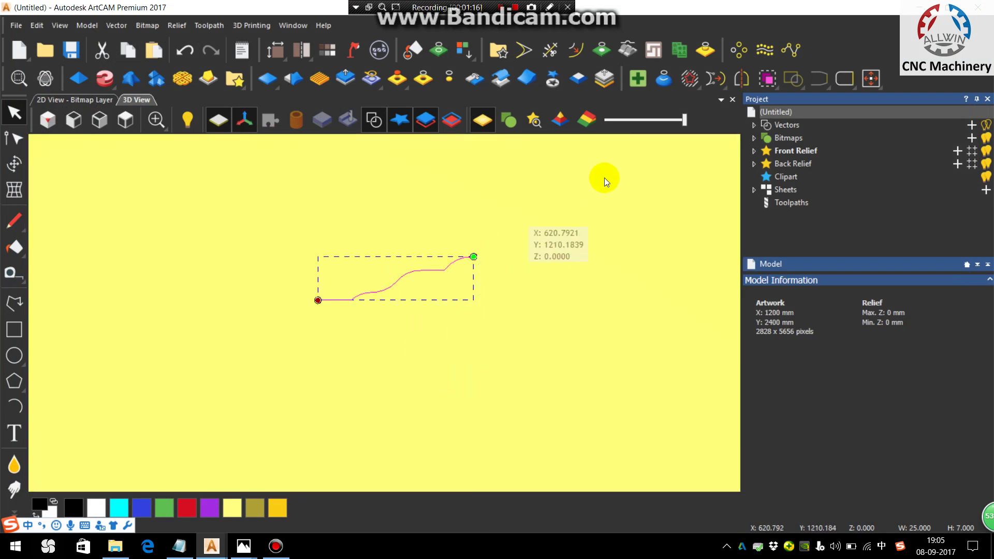
{"action": "left_click", "coordinate": [740, 83]}
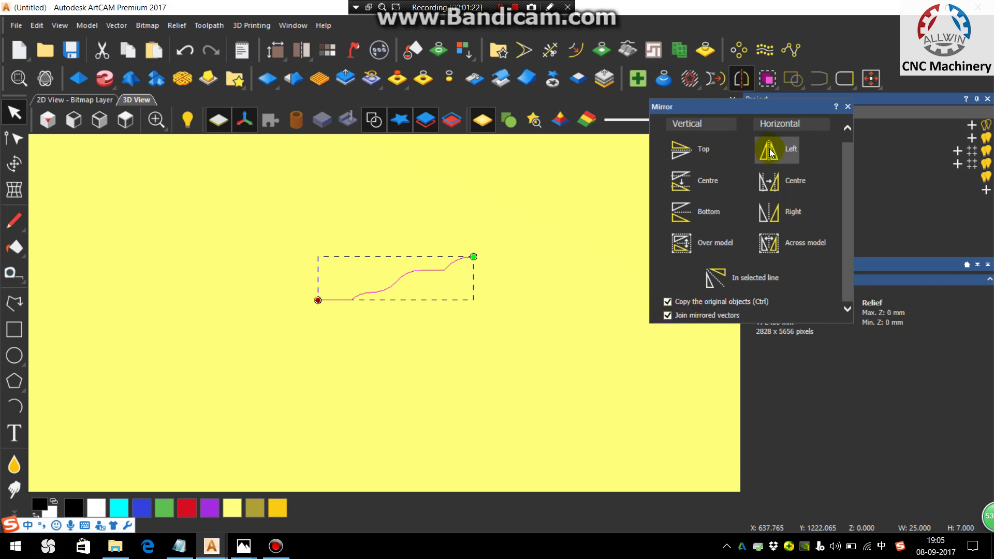
{"action": "left_click", "coordinate": [791, 149]}
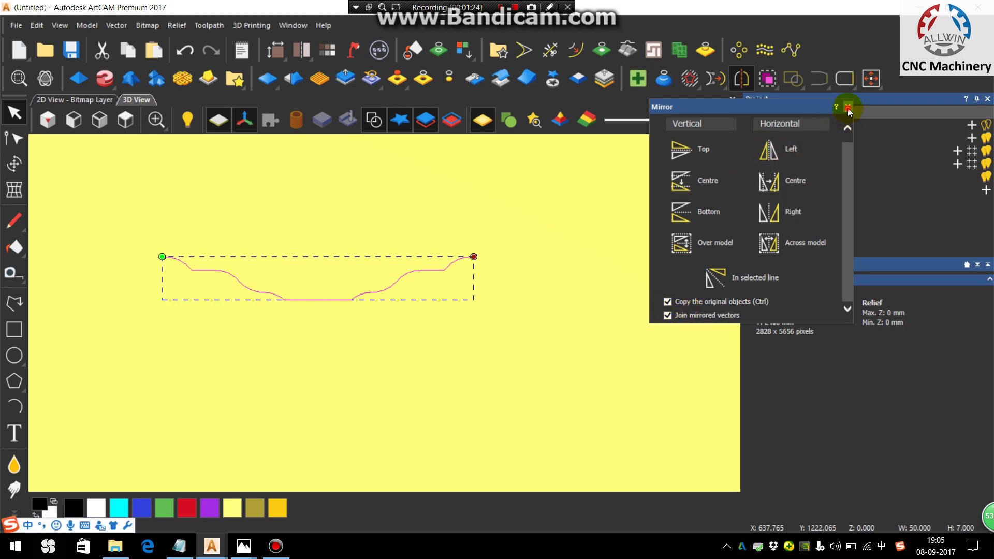
{"action": "left_click", "coordinate": [848, 108]}
Extrude the mirrored Z profile along all five door panel rectangles, using it as start profile with the Add combine mode.
{"action": "scroll", "coordinate": [450, 386], "scroll_direction": "down", "scroll_amount": 7}
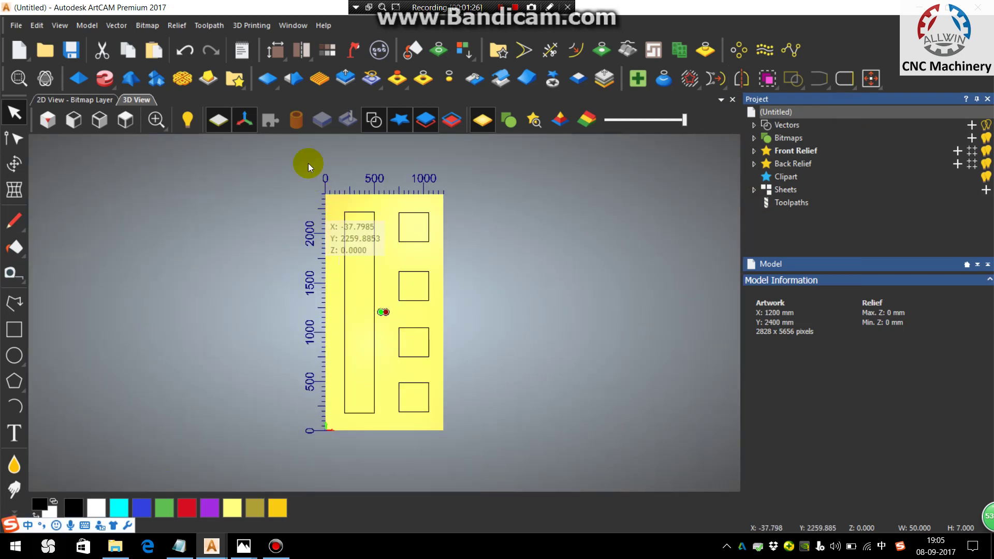
{"action": "left_click_drag", "start_coordinate": [304, 160], "coordinate": [673, 480]}
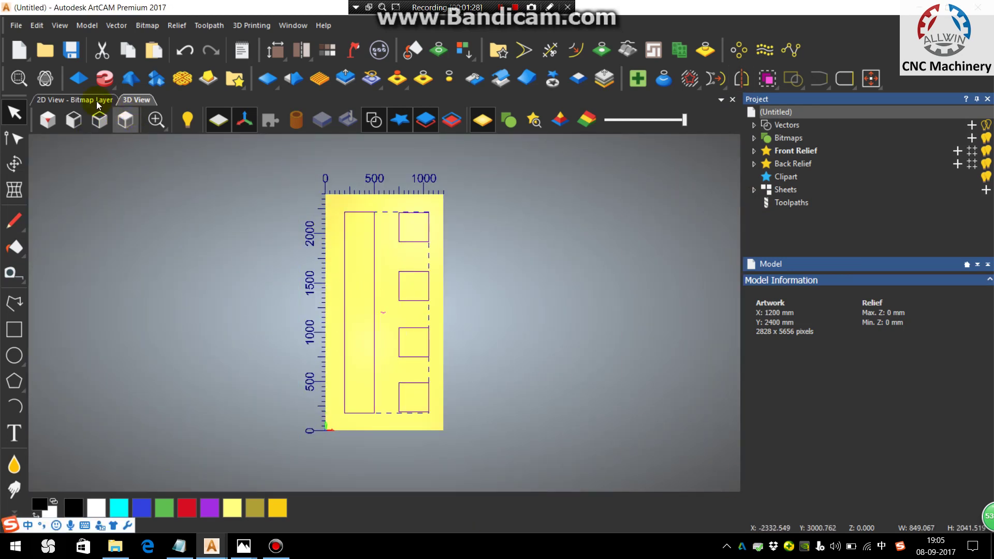
{"action": "left_click", "coordinate": [104, 80]}
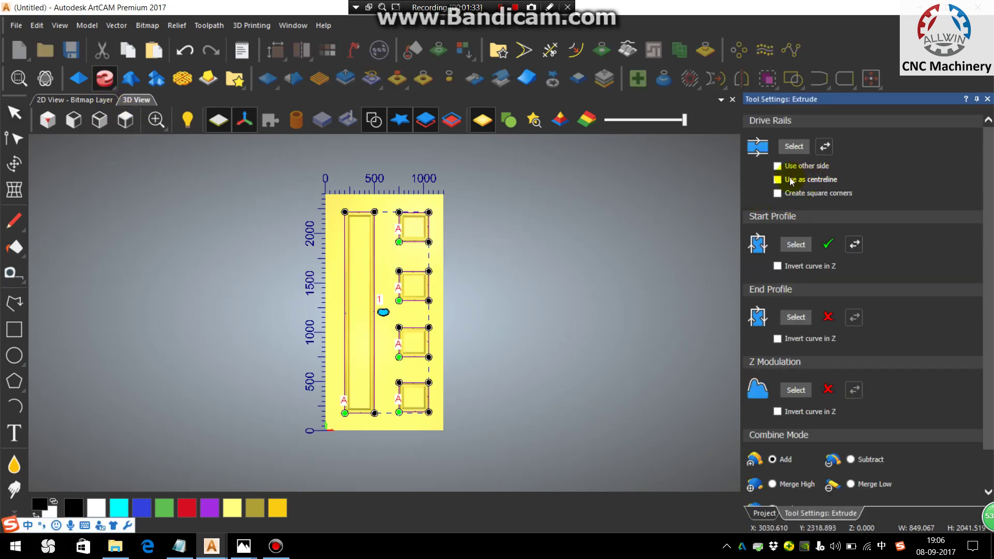
{"action": "scroll", "coordinate": [340, 218], "scroll_direction": "up", "scroll_amount": 5}
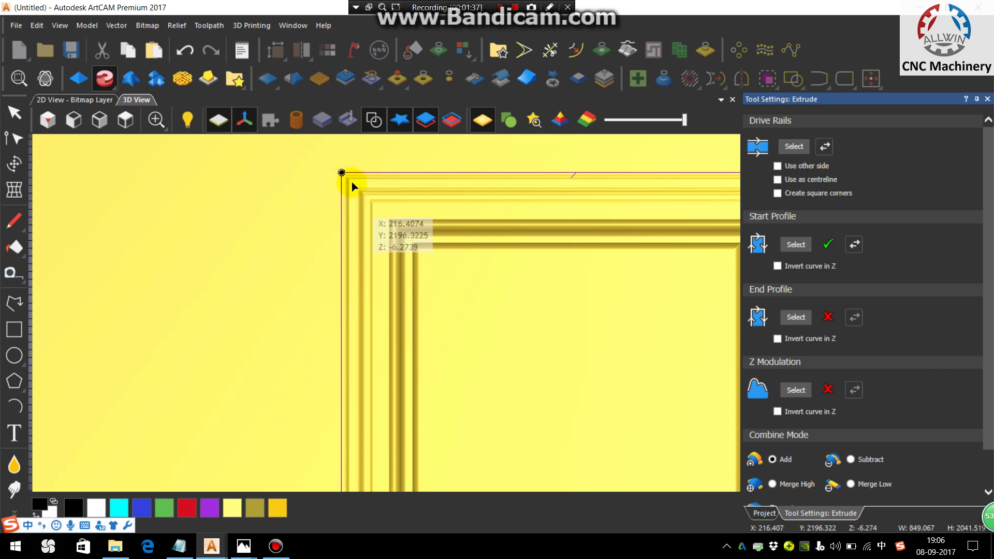
{"action": "scroll", "coordinate": [365, 173], "scroll_direction": "up", "scroll_amount": 3}
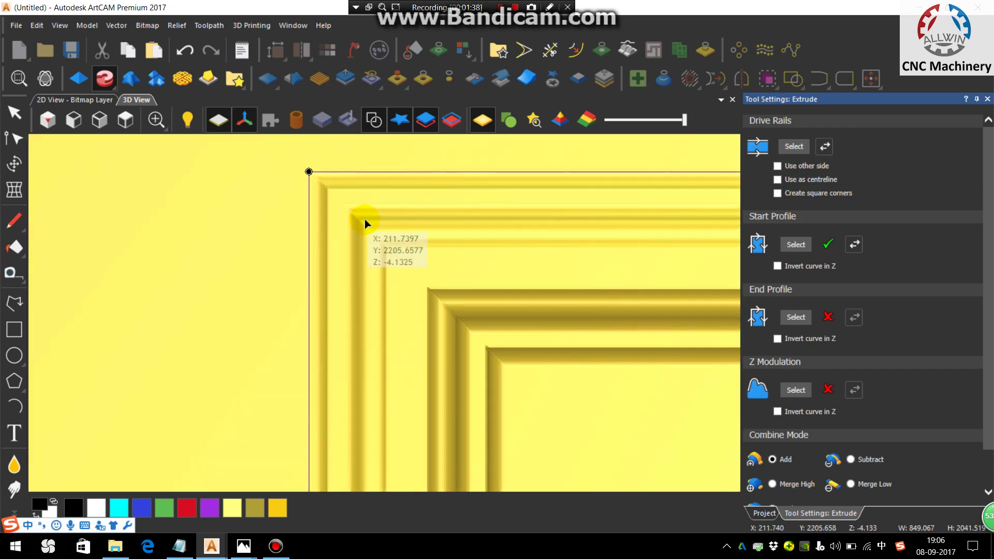
{"action": "scroll", "coordinate": [362, 220], "scroll_direction": "down", "scroll_amount": 8}
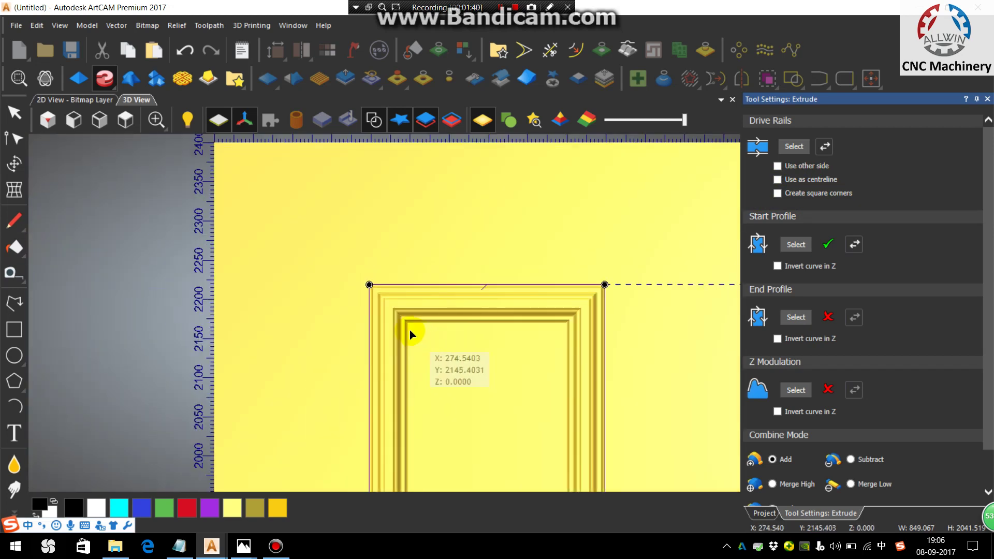
{"action": "scroll", "coordinate": [414, 339], "scroll_direction": "down", "scroll_amount": 2}
{"action": "scroll", "coordinate": [870, 458], "scroll_direction": "down", "scroll_amount": 2}
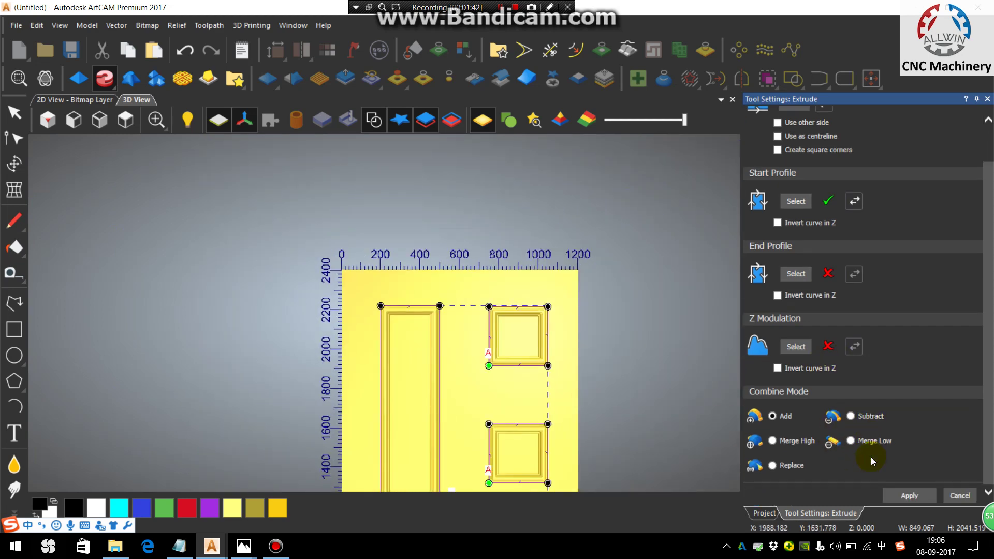
{"action": "left_click", "coordinate": [896, 498]}
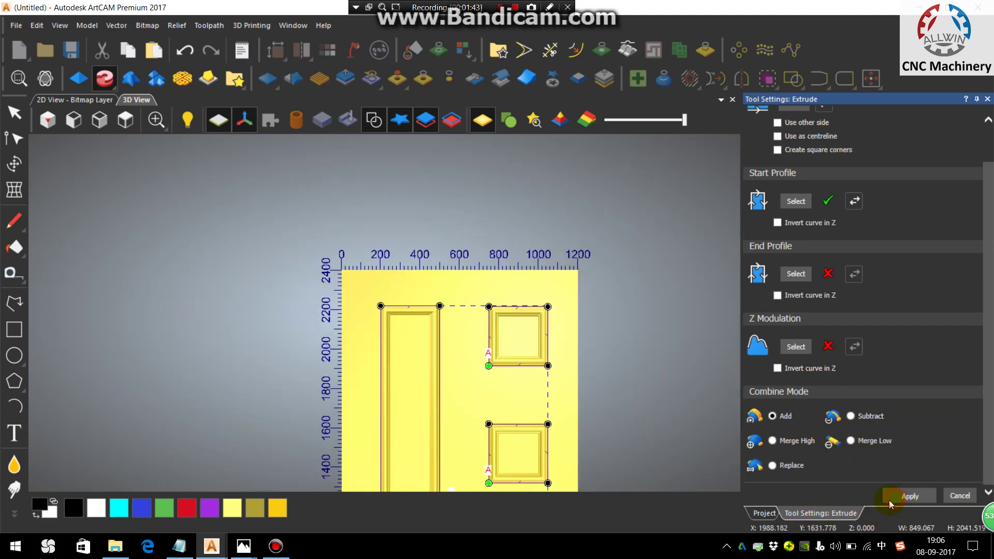
{"action": "left_click", "coordinate": [987, 99]}
Examine the corners of the extruded panel relief and the photo of the customized door tool in the tools folder.
{"action": "left_click", "coordinate": [125, 119]}
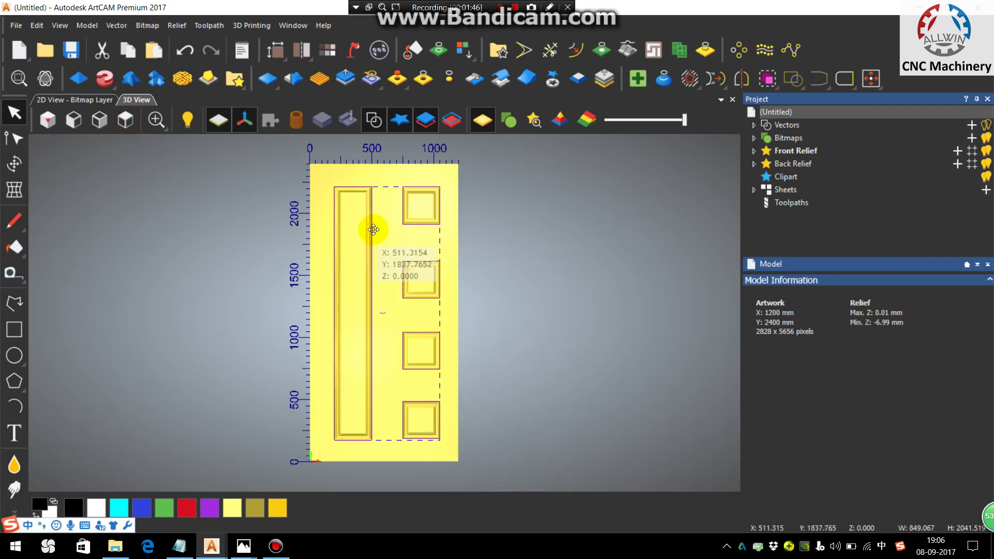
{"action": "scroll", "coordinate": [355, 198], "scroll_direction": "up", "scroll_amount": 3}
{"action": "scroll", "coordinate": [355, 195], "scroll_direction": "up", "scroll_amount": 2}
{"action": "scroll", "coordinate": [319, 175], "scroll_direction": "down", "scroll_amount": 2}
{"action": "scroll", "coordinate": [314, 160], "scroll_direction": "up", "scroll_amount": 4}
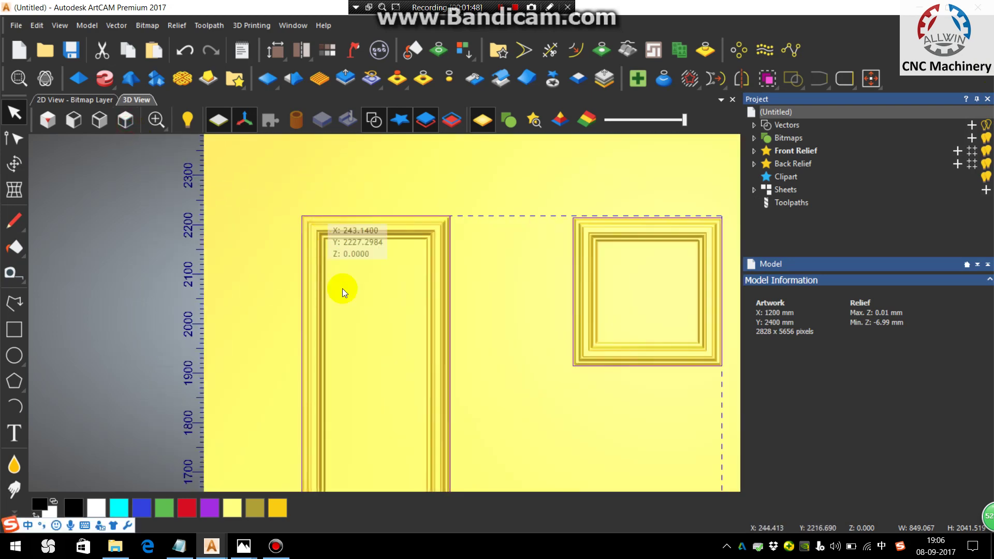
{"action": "scroll", "coordinate": [347, 197], "scroll_direction": "up", "scroll_amount": 1}
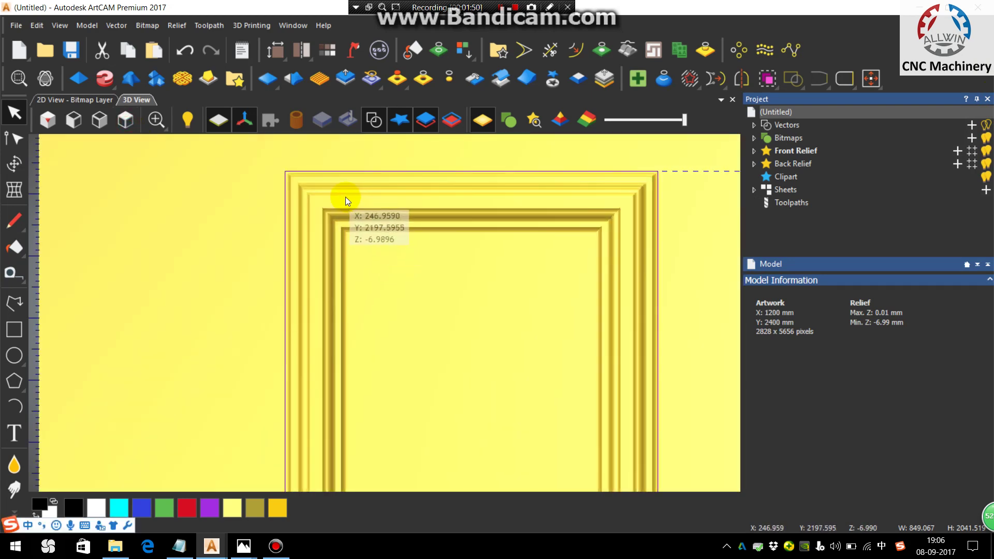
{"action": "scroll", "coordinate": [340, 199], "scroll_direction": "up", "scroll_amount": 2}
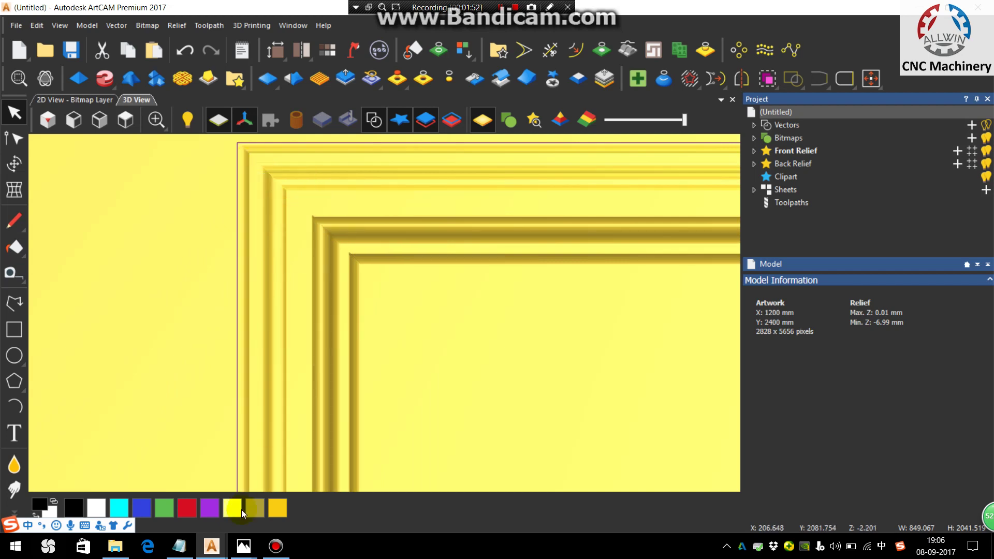
{"action": "left_click", "coordinate": [111, 489]}
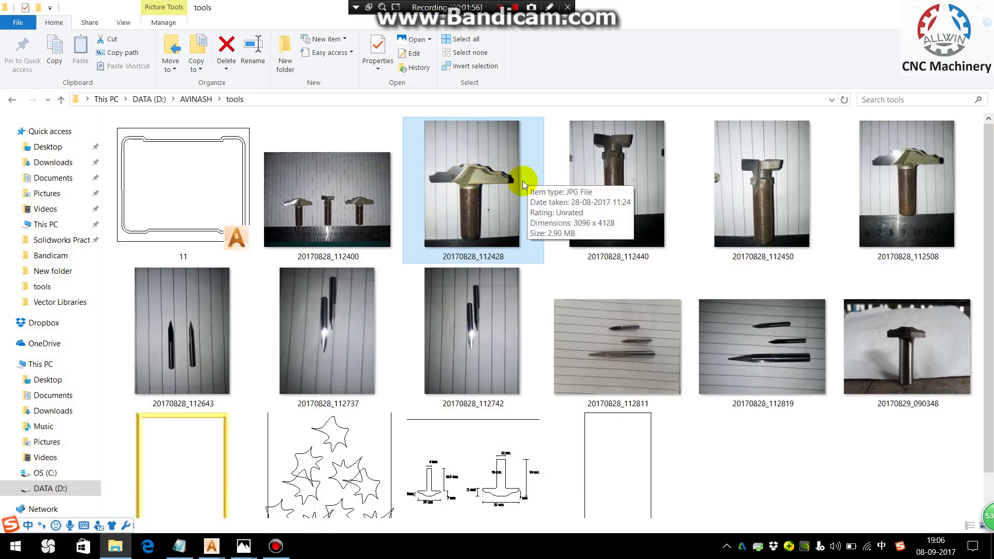
{"action": "left_click", "coordinate": [914, 7]}
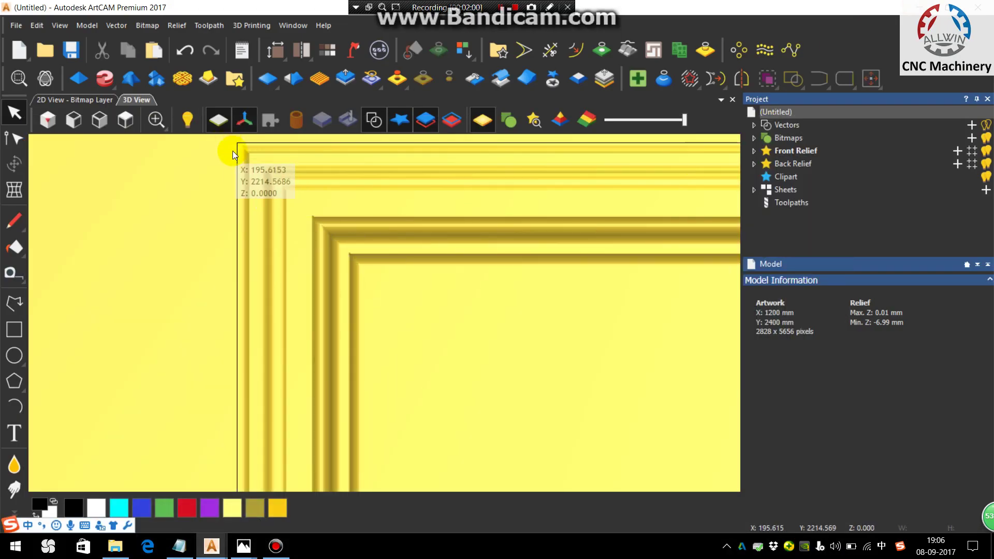
Offset the door panel rectangles inwards by 50 mm with sharp corners, keeping the original vectors.
{"action": "left_click", "coordinate": [576, 52]}
{"action": "left_click", "coordinate": [813, 140]}
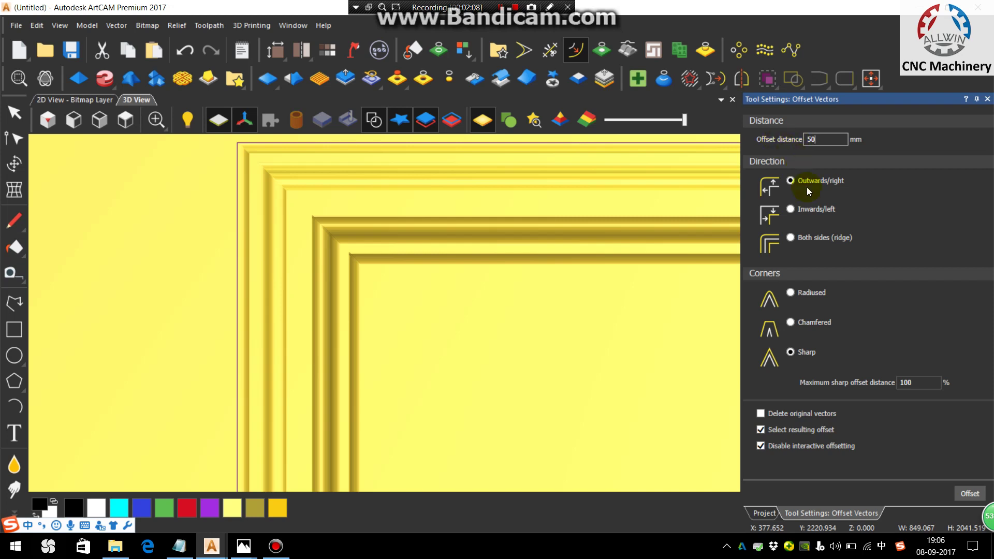
{"action": "left_click", "coordinate": [789, 211]}
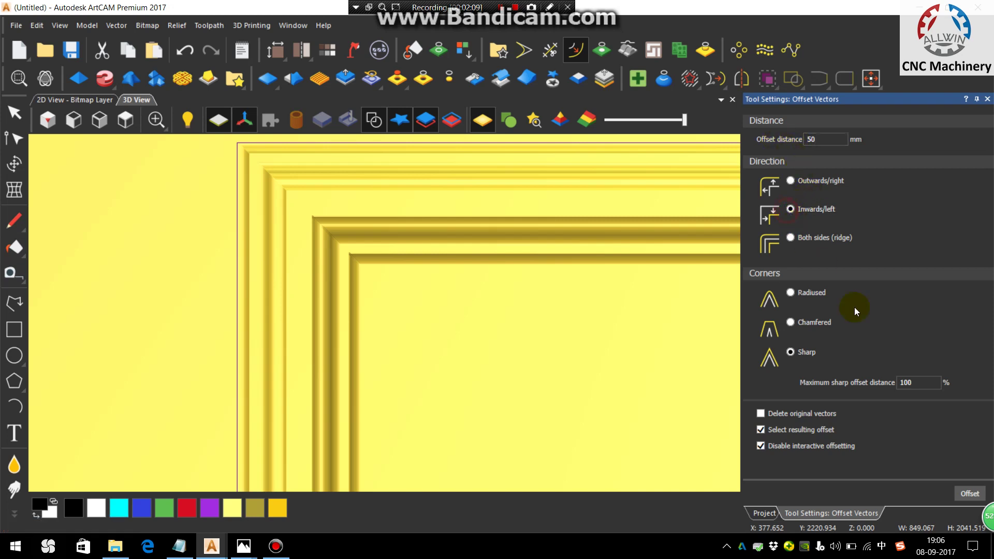
{"action": "left_click", "coordinate": [969, 496]}
{"action": "scroll", "coordinate": [466, 333], "scroll_direction": "down", "scroll_amount": 5}
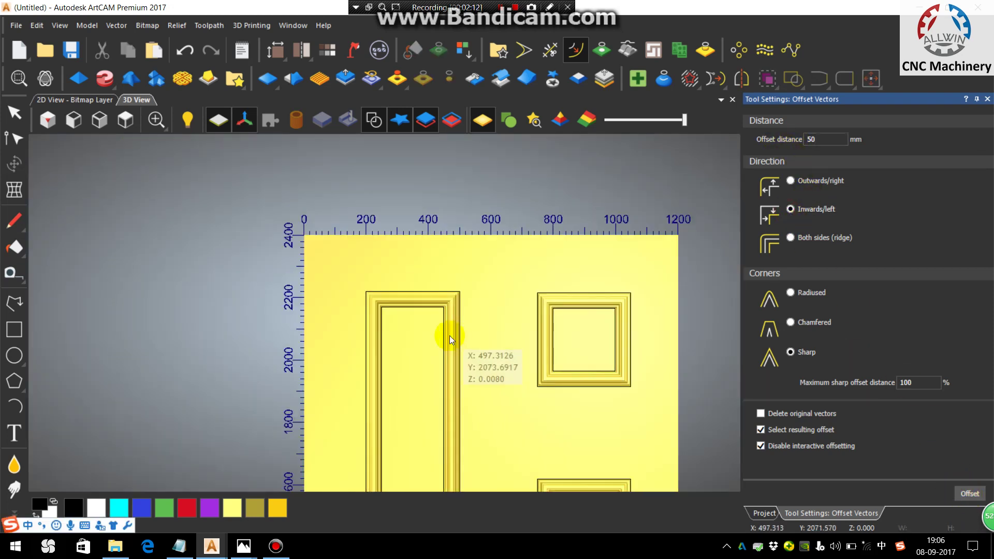
{"action": "scroll", "coordinate": [449, 335], "scroll_direction": "down", "scroll_amount": 8}
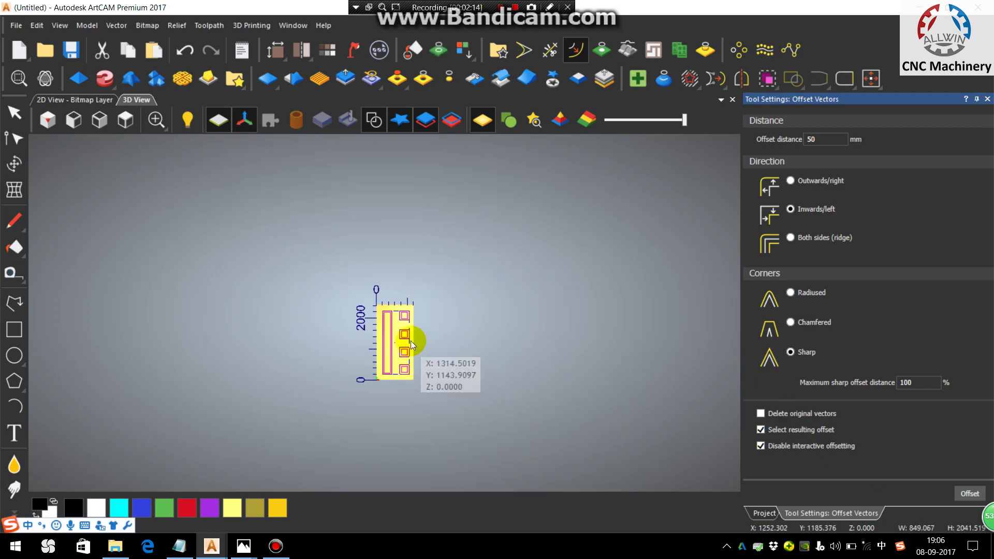
{"action": "scroll", "coordinate": [412, 341], "scroll_direction": "up", "scroll_amount": 8}
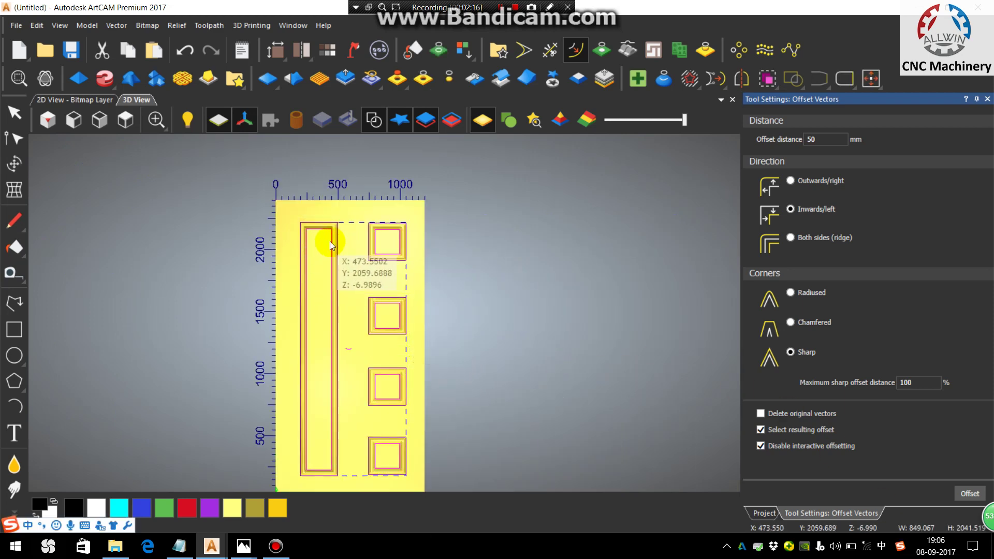
{"action": "scroll", "coordinate": [330, 241], "scroll_direction": "up", "scroll_amount": 8}
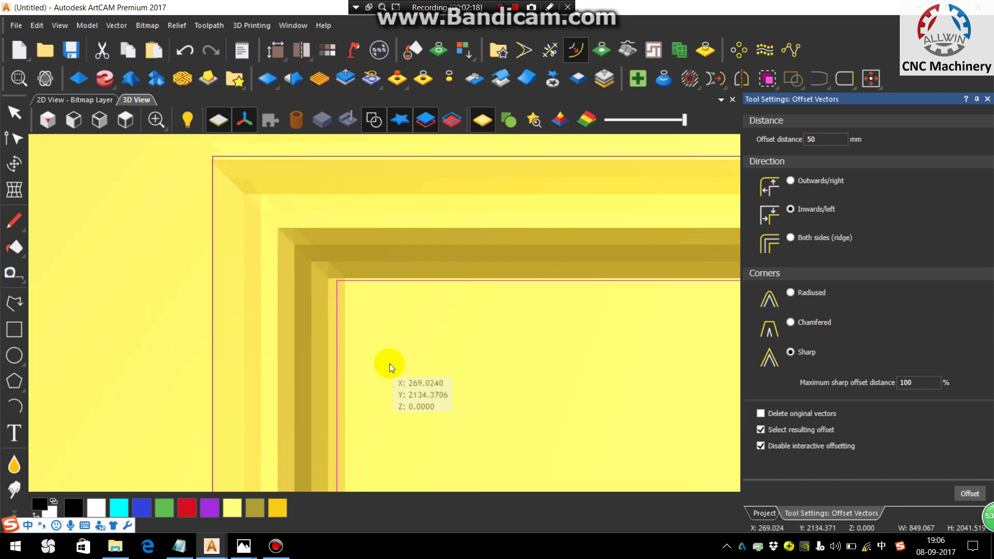
Draw 50 by 50 mm squares over the tall panel's two upper corners, snapped between its outer and offset rectangles.
{"action": "left_click", "coordinate": [14, 330]}
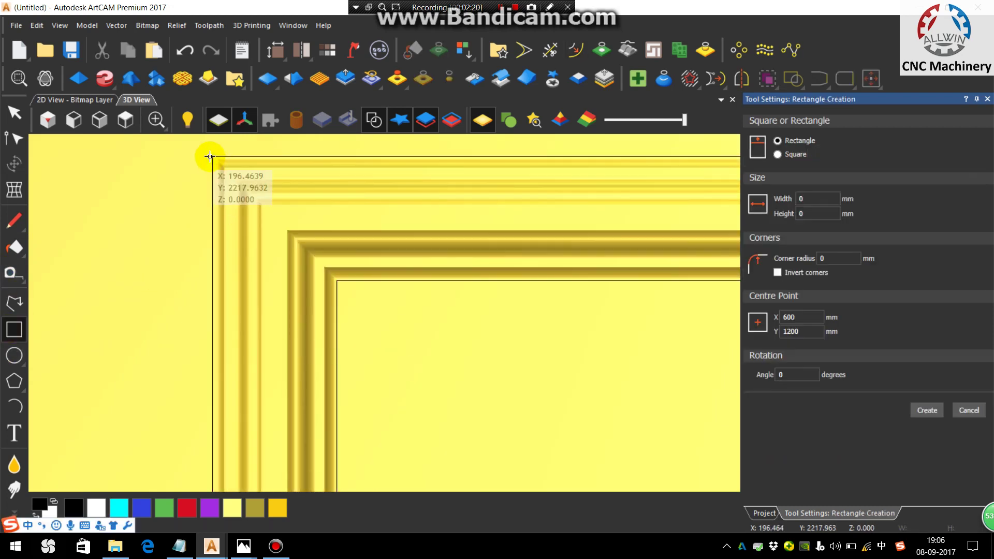
{"action": "left_click_drag", "start_coordinate": [210, 156], "coordinate": [337, 280]}
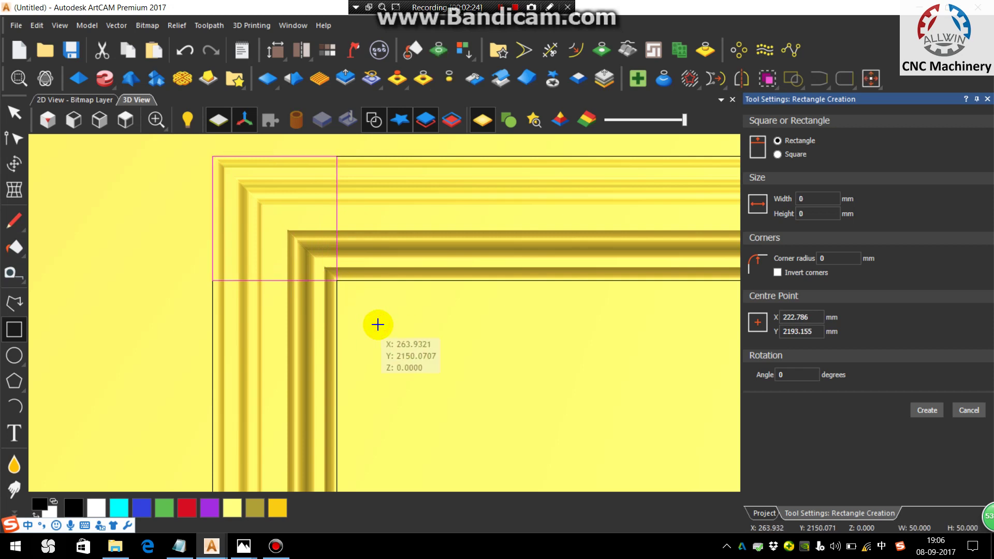
{"action": "scroll", "coordinate": [378, 325], "scroll_direction": "down", "scroll_amount": 2}
{"action": "scroll", "coordinate": [673, 229], "scroll_direction": "down", "scroll_amount": 1}
{"action": "scroll", "coordinate": [689, 245], "scroll_direction": "up", "scroll_amount": 5}
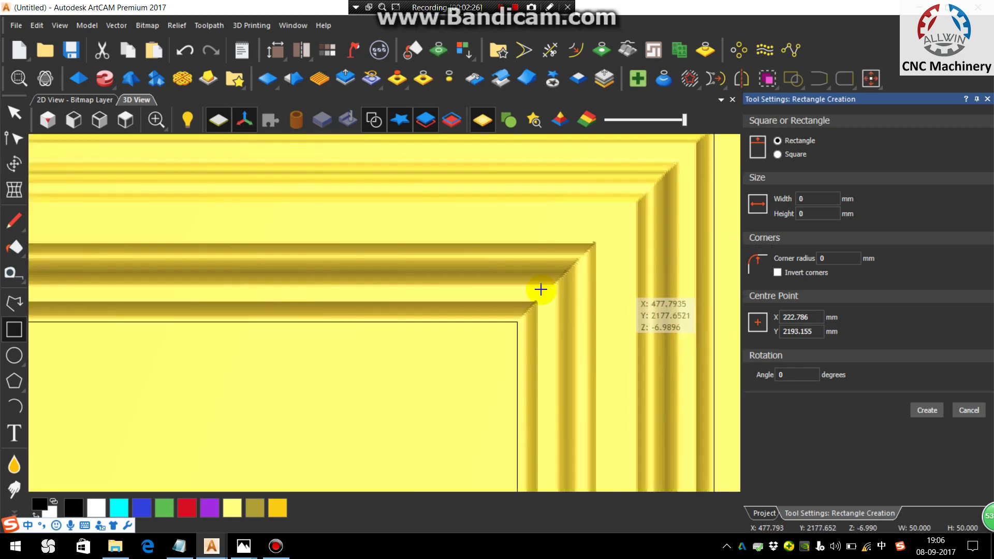
{"action": "left_click_drag", "start_coordinate": [518, 323], "coordinate": [614, 189]}
{"action": "scroll", "coordinate": [681, 155], "scroll_direction": "down", "scroll_amount": 2}
{"action": "scroll", "coordinate": [641, 247], "scroll_direction": "down", "scroll_amount": 2}
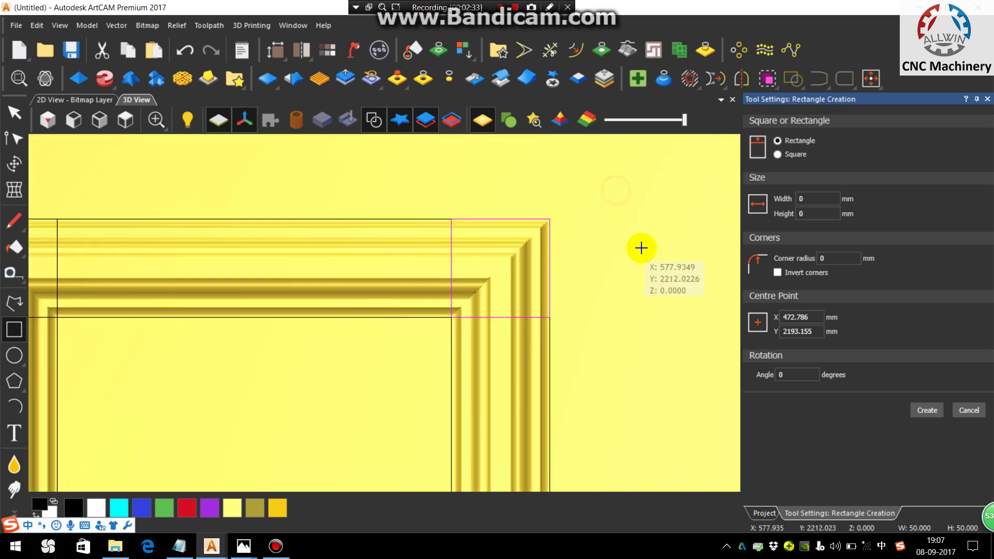
Draw 50 by 50 mm squares over the two upper corners of the topmost small panel, snapped to its outer and offset rectangles.
{"action": "left_click_drag", "start_coordinate": [641, 274], "coordinate": [704, 342]}
{"action": "scroll", "coordinate": [704, 342], "scroll_direction": "down", "scroll_amount": 2}
{"action": "left_click", "coordinate": [604, 341]}
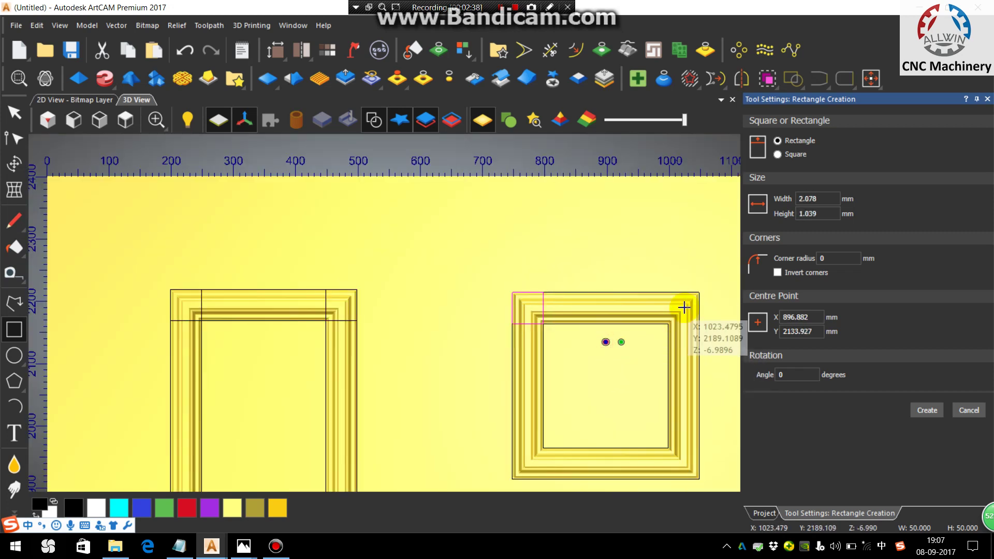
{"action": "scroll", "coordinate": [684, 307], "scroll_direction": "up", "scroll_amount": 2}
{"action": "key", "text": "Escape"}
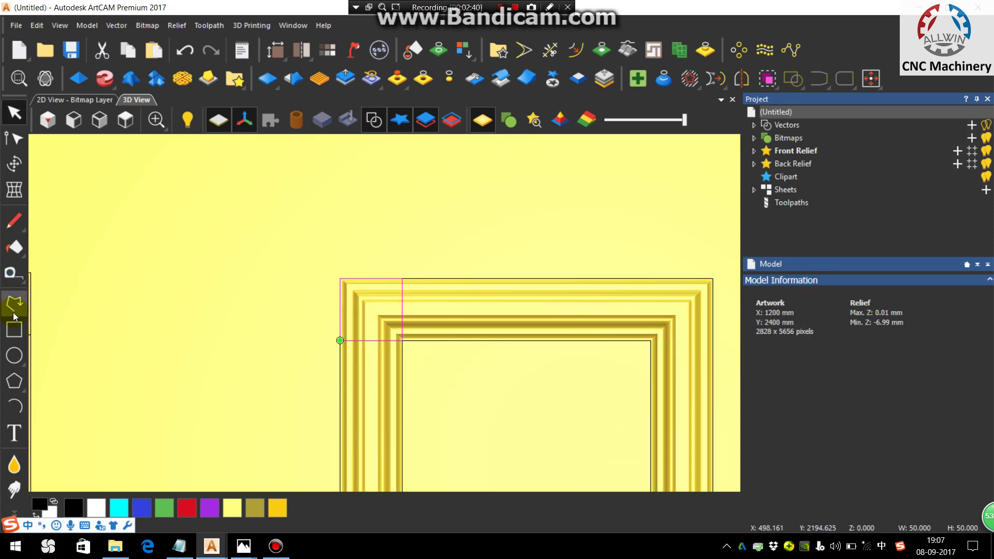
{"action": "left_click", "coordinate": [14, 329]}
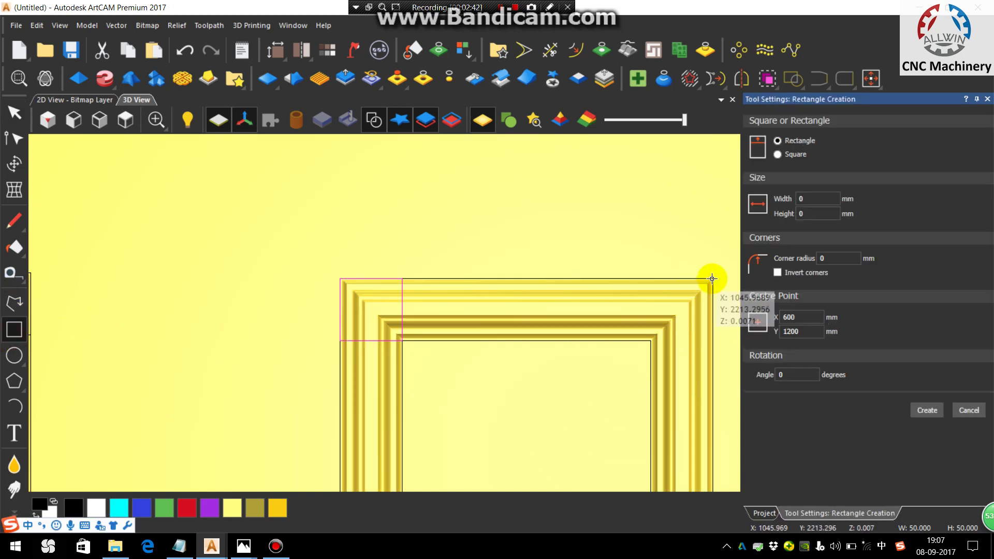
{"action": "left_click_drag", "start_coordinate": [713, 278], "coordinate": [651, 341]}
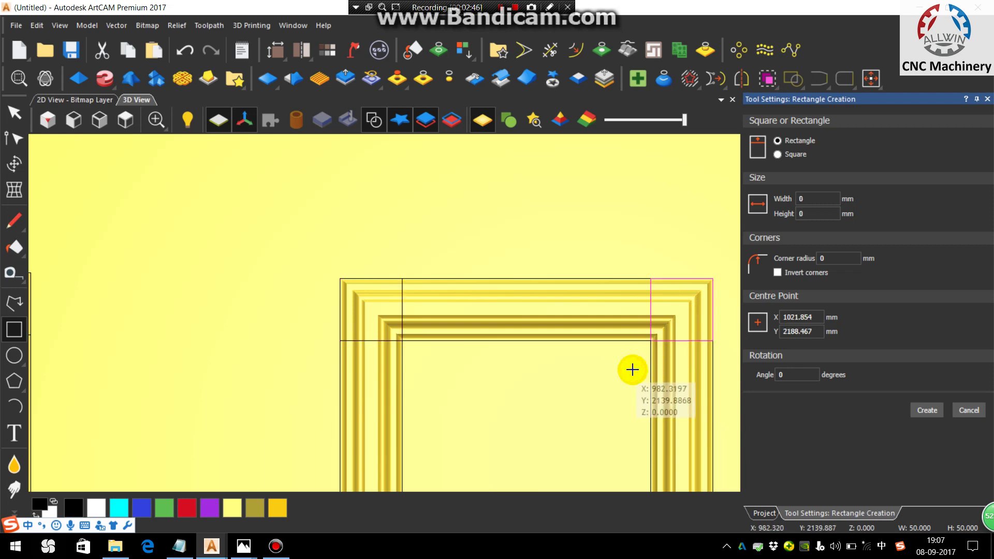
{"action": "key", "text": "Escape"}
Select the corner squares and copy the small panel's pair to its lower corners and onto the small panels below.
{"action": "scroll", "coordinate": [630, 368], "scroll_direction": "down", "scroll_amount": 5}
{"action": "left_click_drag", "start_coordinate": [177, 277], "coordinate": [621, 370]}
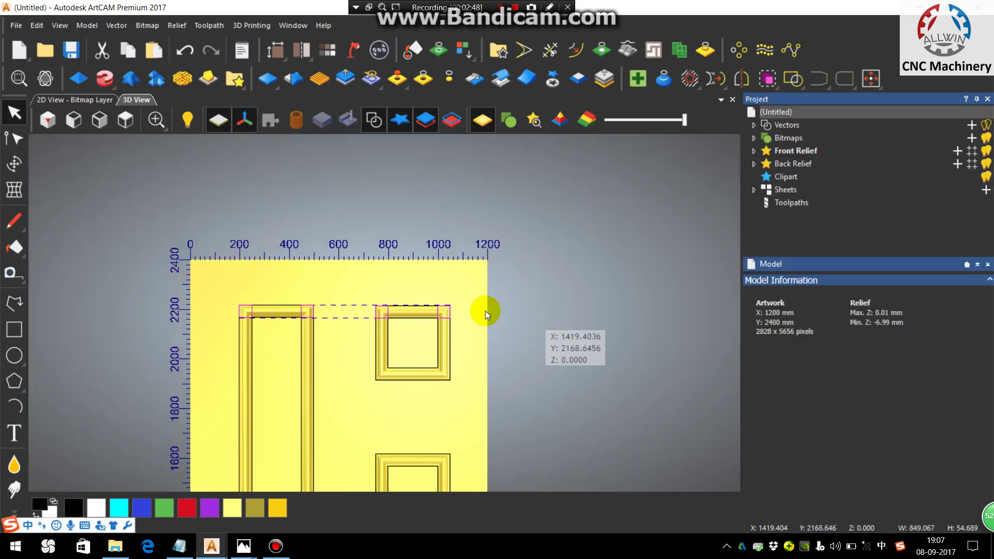
{"action": "scroll", "coordinate": [409, 328], "scroll_direction": "up", "scroll_amount": 5}
{"action": "scroll", "coordinate": [408, 420], "scroll_direction": "down", "scroll_amount": 4}
{"action": "scroll", "coordinate": [360, 418], "scroll_direction": "up", "scroll_amount": 5}
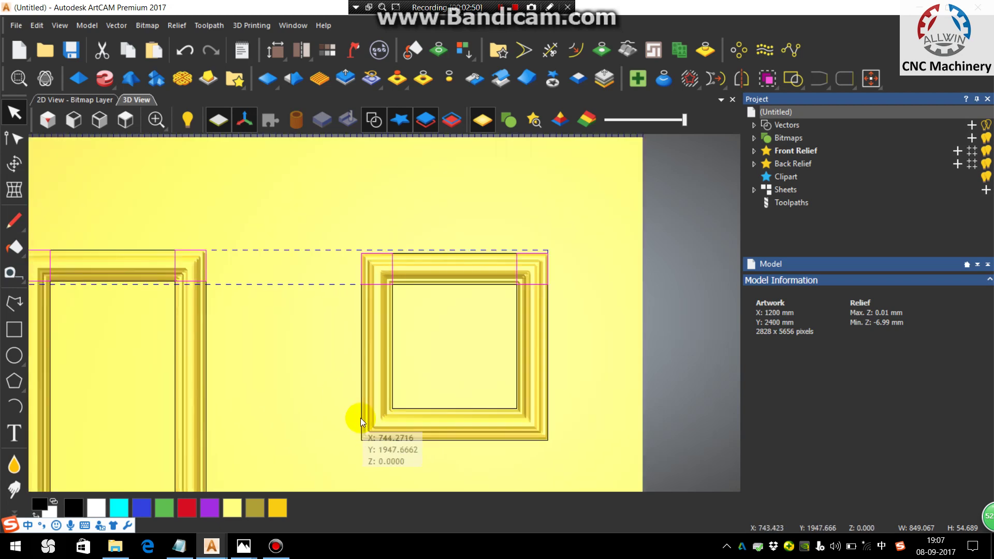
{"action": "scroll", "coordinate": [356, 416], "scroll_direction": "up", "scroll_amount": 1}
{"action": "scroll", "coordinate": [307, 262], "scroll_direction": "down", "scroll_amount": 3}
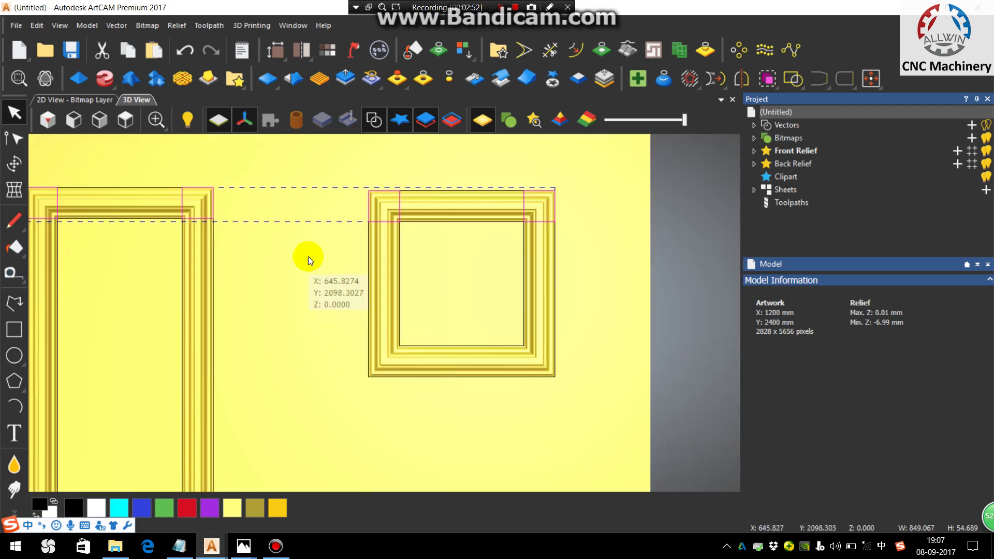
{"action": "scroll", "coordinate": [332, 249], "scroll_direction": "down", "scroll_amount": 3}
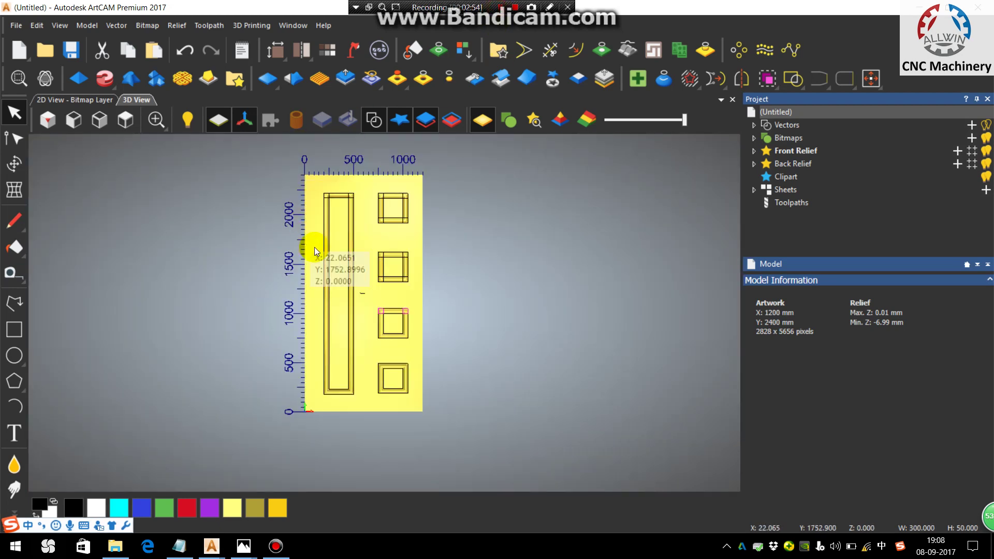
Copy the pair of corner squares from the third small panel's upper corners onto its lower corners.
{"action": "left_click", "coordinate": [356, 262]}
{"action": "scroll", "coordinate": [362, 290], "scroll_direction": "up", "scroll_amount": 3}
{"action": "scroll", "coordinate": [381, 313], "scroll_direction": "up", "scroll_amount": 2}
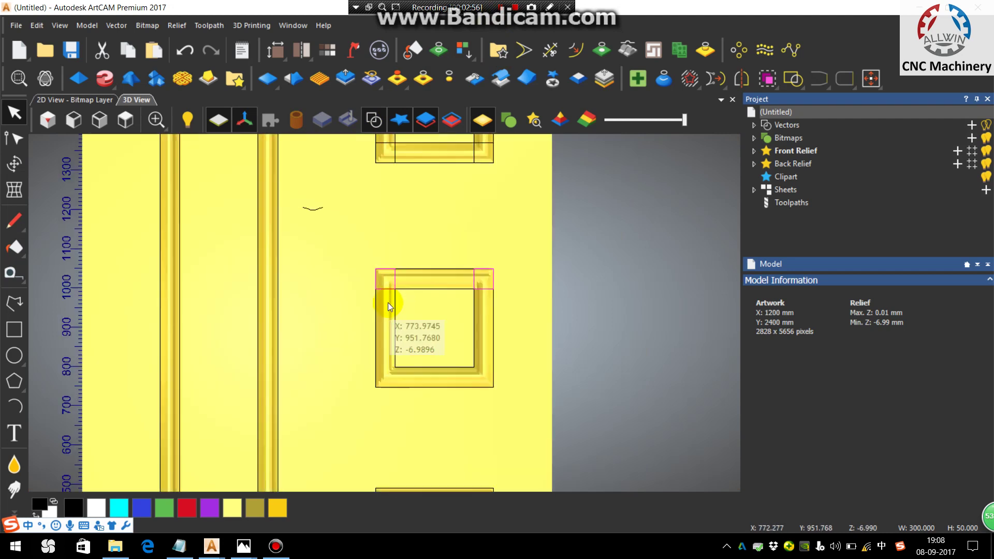
{"action": "left_click_drag", "start_coordinate": [387, 288], "coordinate": [416, 315]}
{"action": "scroll", "coordinate": [393, 378], "scroll_direction": "up", "scroll_amount": 3}
{"action": "scroll", "coordinate": [368, 352], "scroll_direction": "down", "scroll_amount": 3}
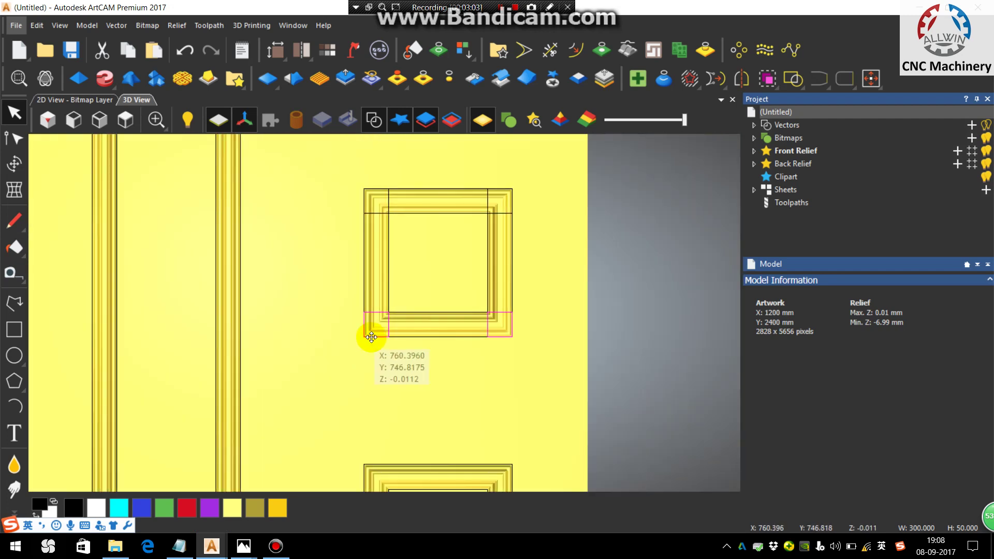
Copy the pair of corner squares to the lowest small panel and align it with that panel's upper corners.
{"action": "left_click_drag", "start_coordinate": [375, 336], "coordinate": [380, 481]}
{"action": "scroll", "coordinate": [379, 483], "scroll_direction": "down", "scroll_amount": 3}
{"action": "scroll", "coordinate": [384, 400], "scroll_direction": "up", "scroll_amount": 5}
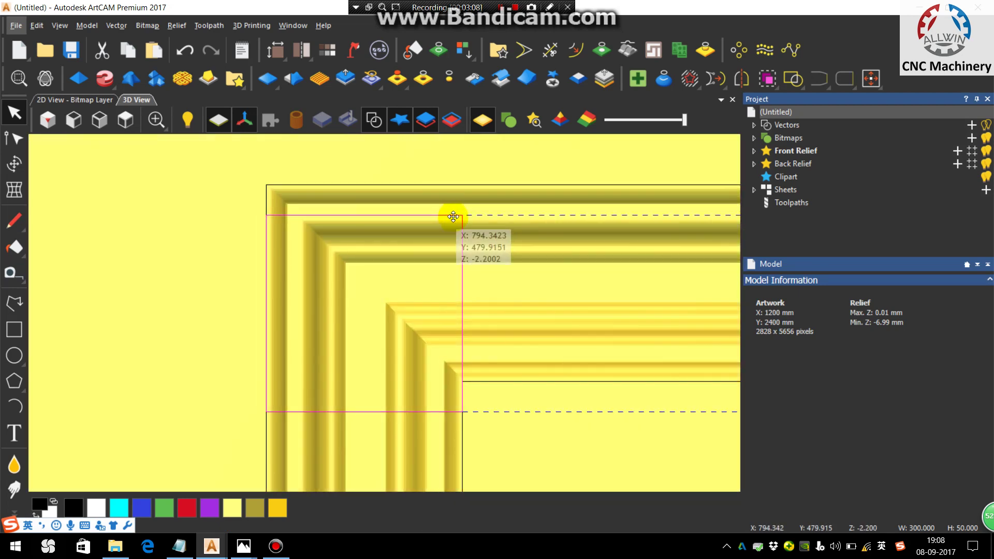
{"action": "left_click_drag", "start_coordinate": [453, 213], "coordinate": [452, 185]}
{"action": "scroll", "coordinate": [469, 247], "scroll_direction": "down", "scroll_amount": 3}
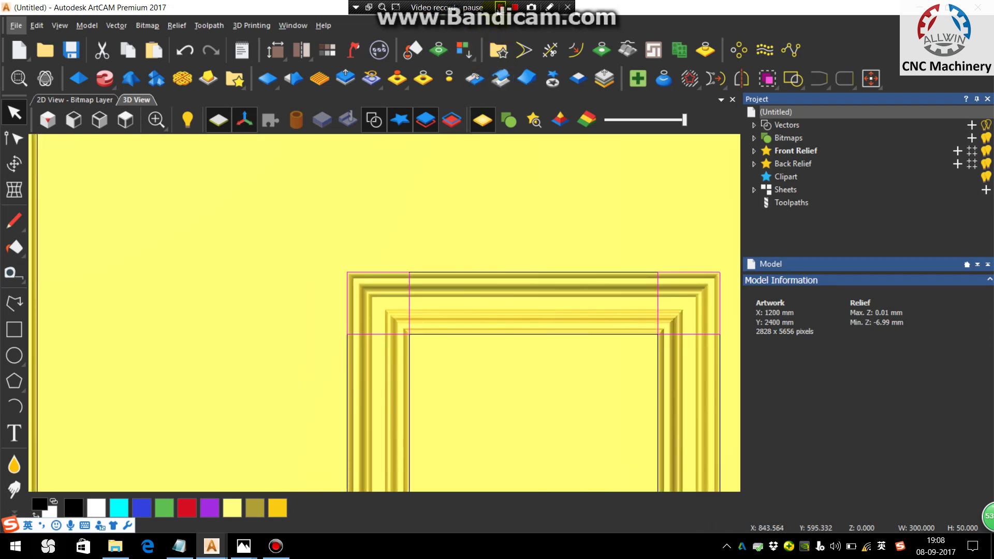
Examine the corner squares on all five panels, selecting all vectors to check them and clearing the selection again.
{"action": "left_click", "coordinate": [500, 78]}
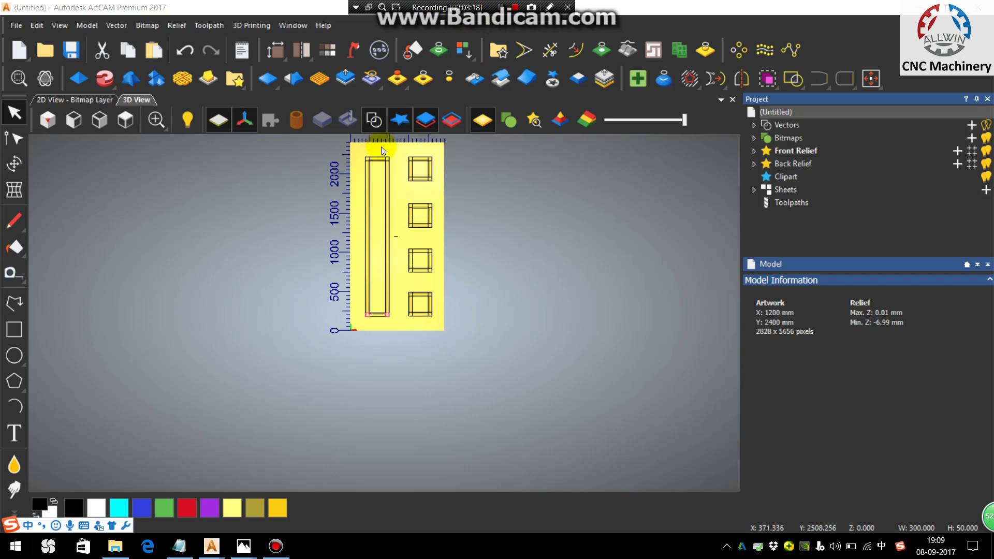
{"action": "scroll", "coordinate": [362, 160], "scroll_direction": "up", "scroll_amount": 3}
{"action": "scroll", "coordinate": [379, 197], "scroll_direction": "up", "scroll_amount": 2}
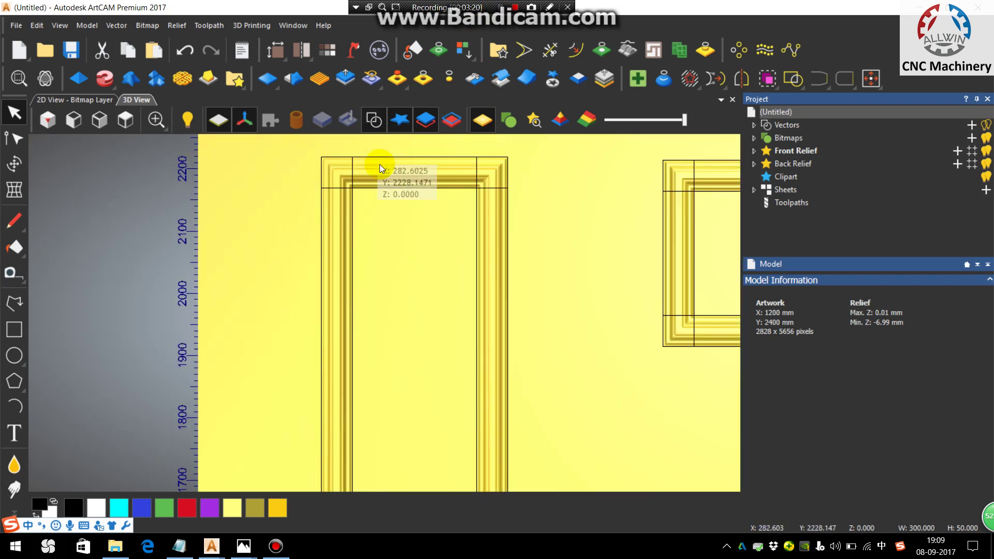
{"action": "scroll", "coordinate": [411, 275], "scroll_direction": "down", "scroll_amount": 5}
{"action": "scroll", "coordinate": [412, 275], "scroll_direction": "down", "scroll_amount": 3}
{"action": "scroll", "coordinate": [429, 414], "scroll_direction": "up", "scroll_amount": 2}
{"action": "scroll", "coordinate": [394, 311], "scroll_direction": "up", "scroll_amount": 2}
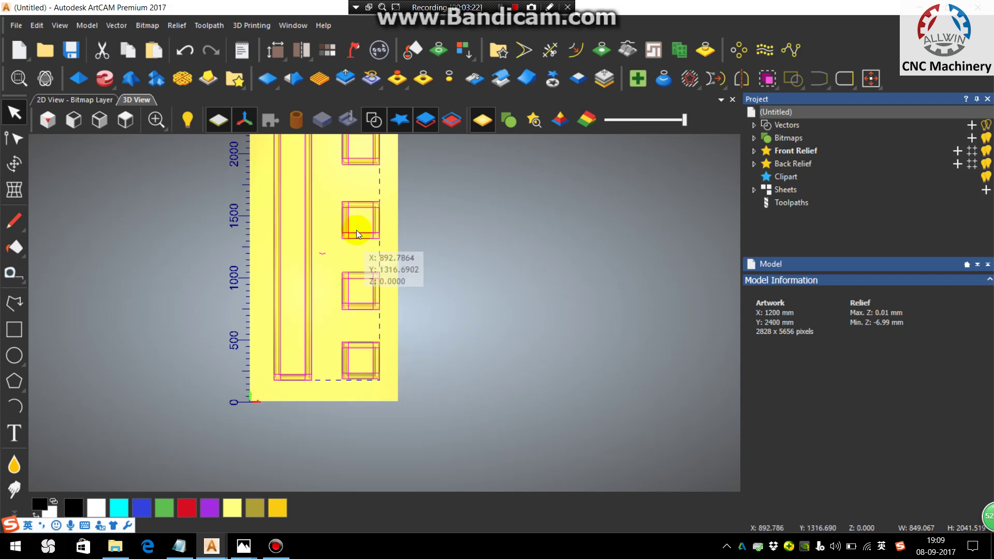
{"action": "scroll", "coordinate": [357, 229], "scroll_direction": "down", "scroll_amount": 2}
{"action": "key", "text": "ctrl+a"}
{"action": "left_click", "coordinate": [340, 193]}
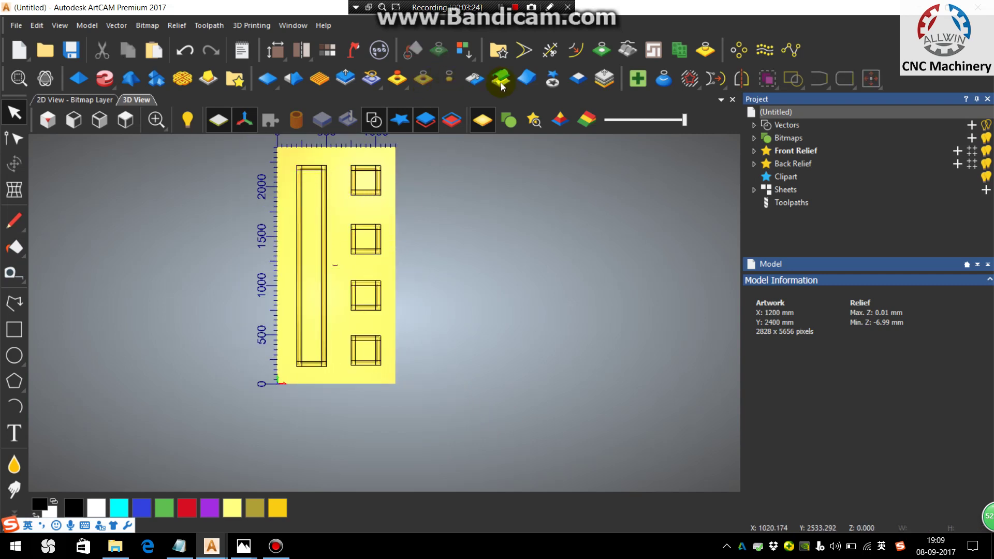
{"action": "left_click", "coordinate": [547, 51]}
{"action": "scroll", "coordinate": [248, 171], "scroll_direction": "up", "scroll_amount": 3}
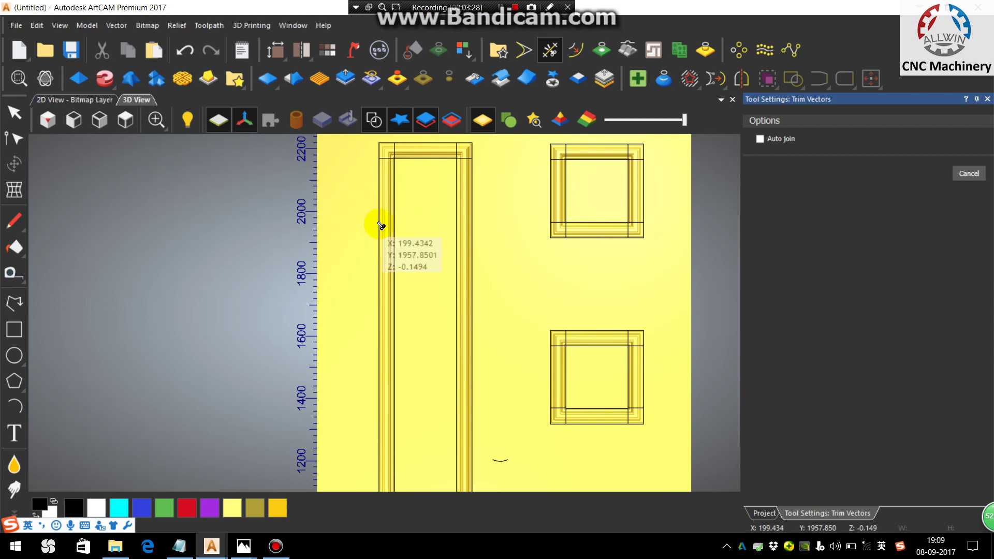
{"action": "key", "text": "Escape"}
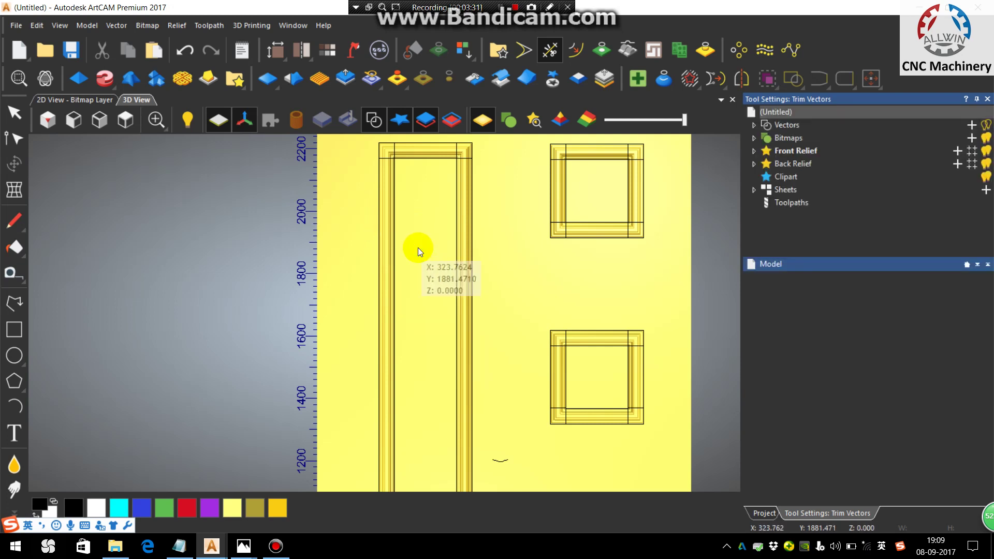
Delete the tall panel's inner offset rectangle and the outer panel rectangles, keeping the corner squares.
{"action": "left_click", "coordinate": [394, 265]}
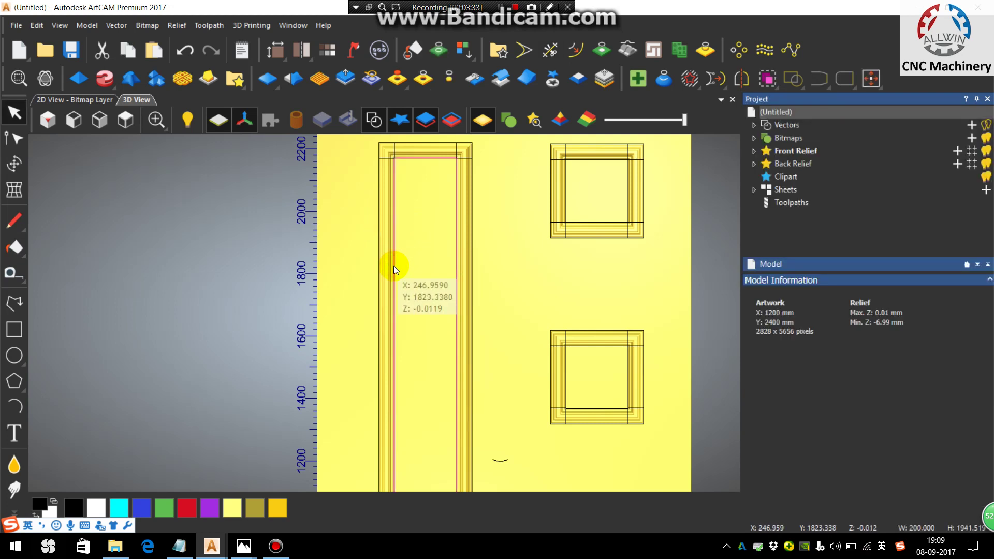
{"action": "key", "text": "Delete"}
{"action": "left_click", "coordinate": [379, 272]}
{"action": "key", "text": "Delete"}
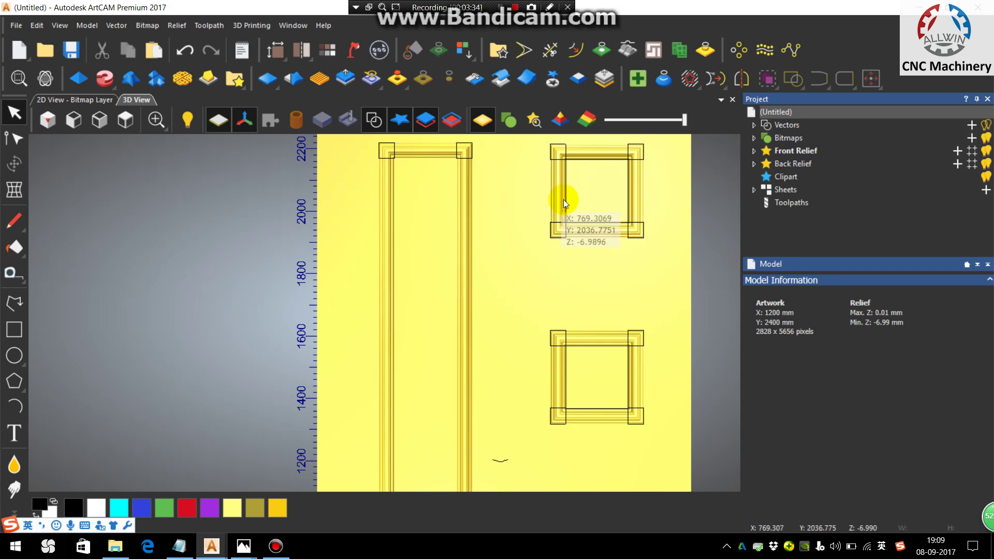
Delete the remaining inner offset rectangles of the small panels, keeping only their corner squares.
{"action": "scroll", "coordinate": [579, 347], "scroll_direction": "down", "scroll_amount": 2}
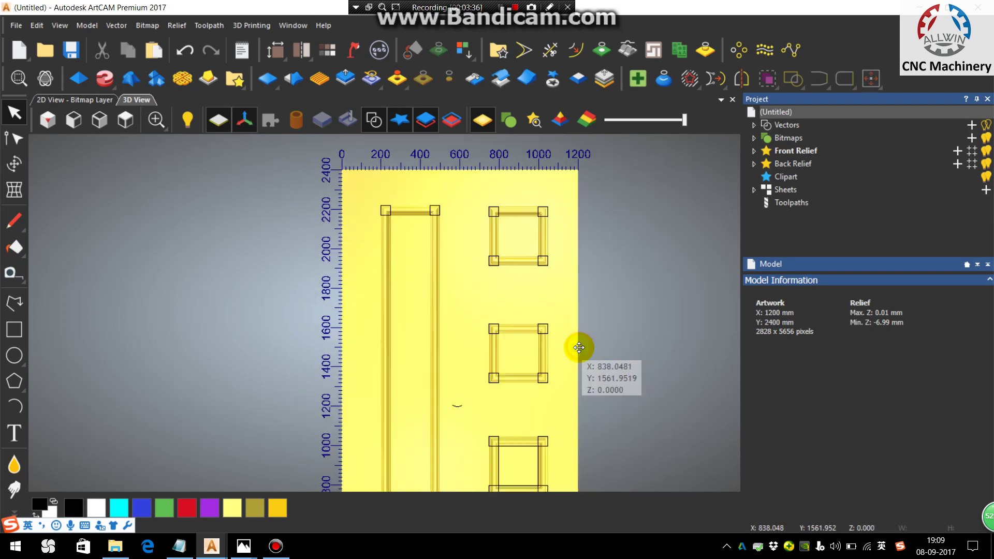
{"action": "scroll", "coordinate": [579, 346], "scroll_direction": "down", "scroll_amount": 2}
{"action": "left_click", "coordinate": [433, 382]}
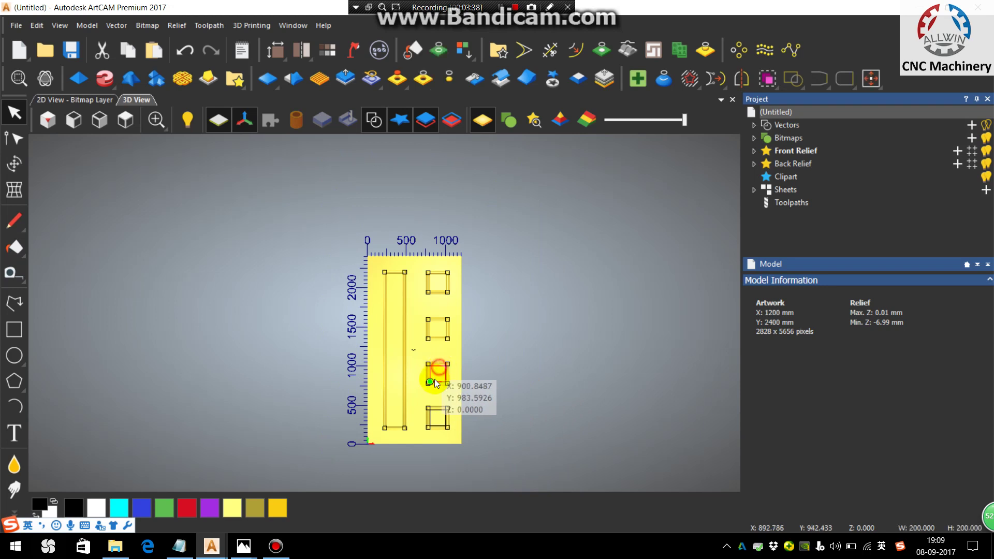
{"action": "left_click", "coordinate": [405, 416]}
{"action": "scroll", "coordinate": [397, 362], "scroll_direction": "down", "scroll_amount": 1}
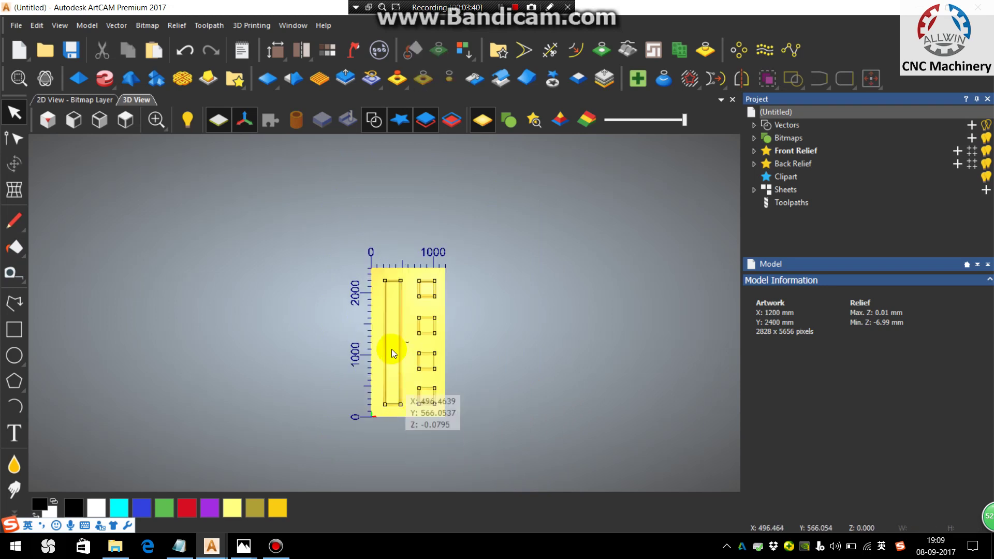
{"action": "scroll", "coordinate": [391, 349], "scroll_direction": "up", "scroll_amount": 3}
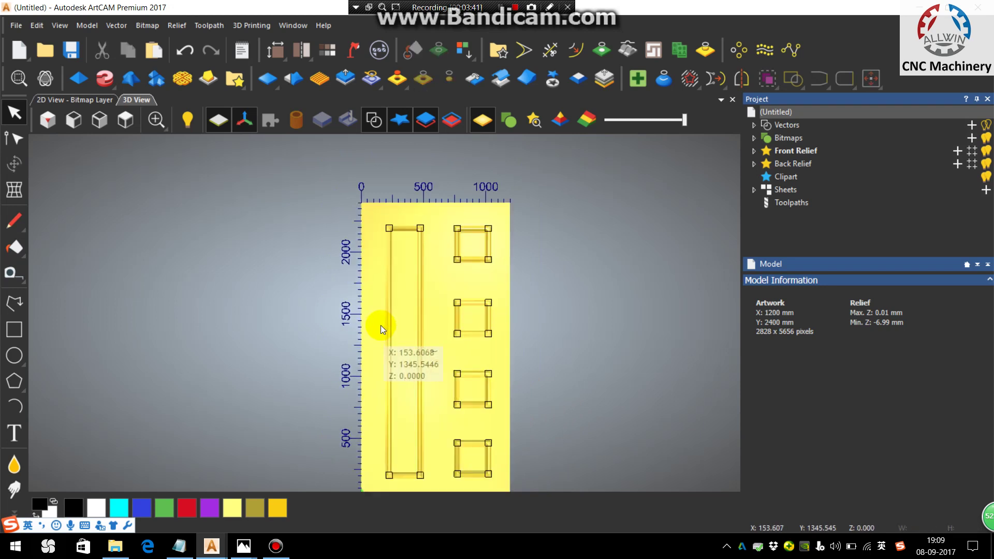
Draw a vertical polyline about 1942 mm long down the tall panel's left groove, connecting its upper-left and lower-left corner squares.
{"action": "left_click", "coordinate": [14, 304]}
{"action": "scroll", "coordinate": [391, 205], "scroll_direction": "up", "scroll_amount": 4}
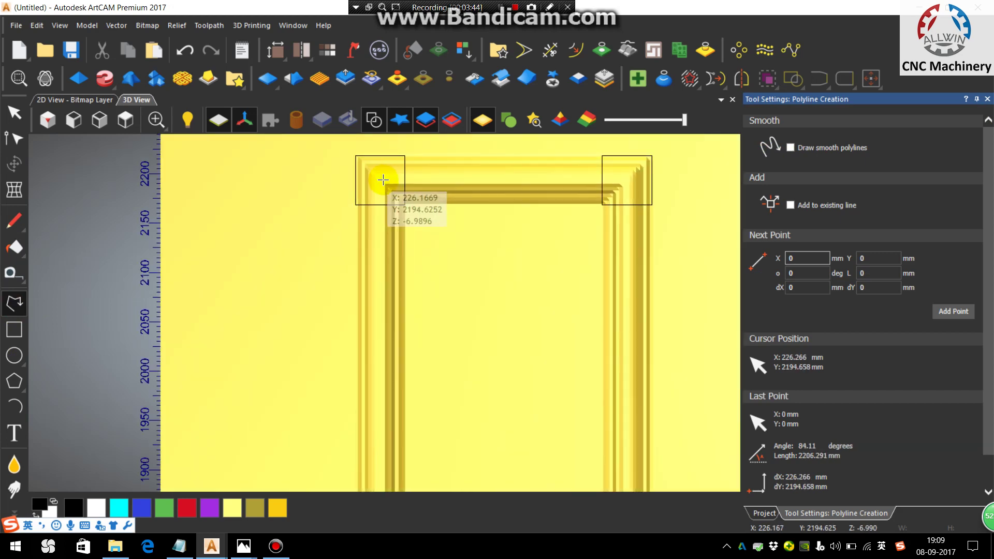
{"action": "scroll", "coordinate": [383, 179], "scroll_direction": "up", "scroll_amount": 2}
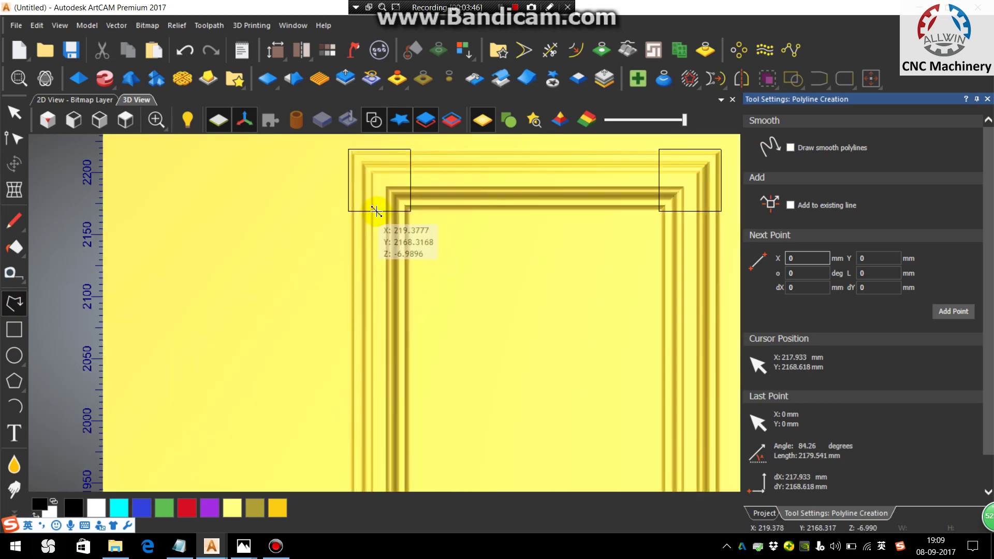
{"action": "scroll", "coordinate": [377, 210], "scroll_direction": "up", "scroll_amount": 2}
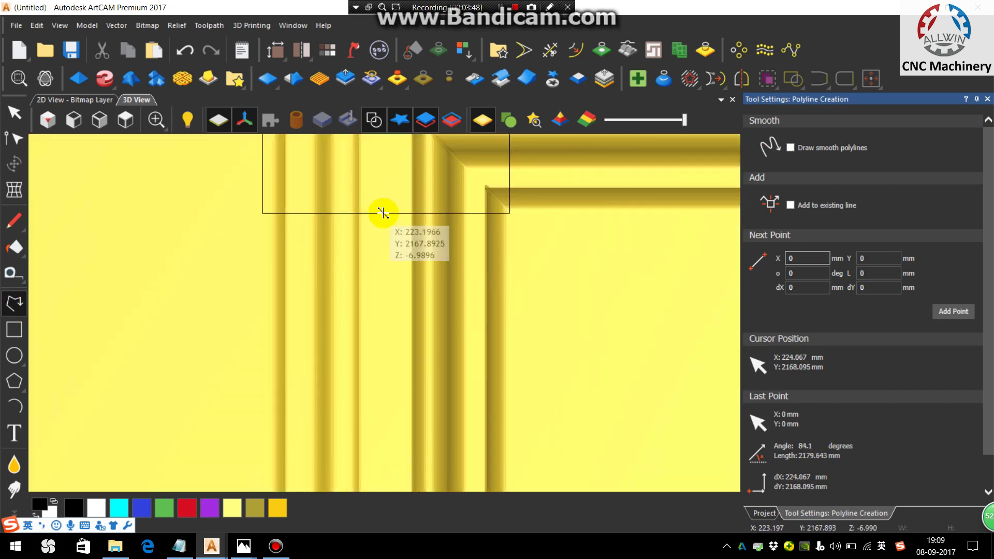
{"action": "left_click", "coordinate": [383, 213]}
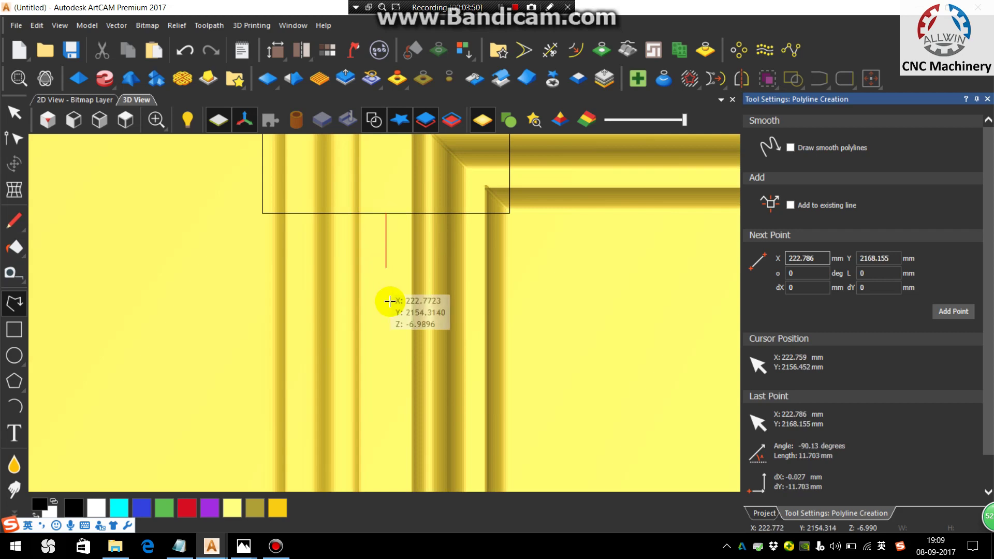
{"action": "scroll", "coordinate": [368, 378], "scroll_direction": "down", "scroll_amount": 5}
{"action": "scroll", "coordinate": [374, 397], "scroll_direction": "down", "scroll_amount": 3}
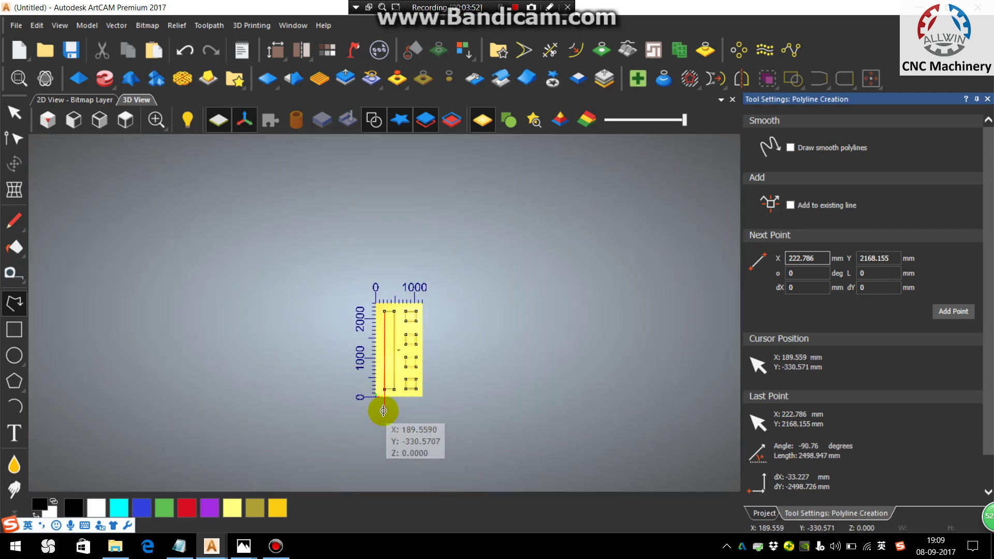
{"action": "scroll", "coordinate": [382, 406], "scroll_direction": "up", "scroll_amount": 6}
{"action": "scroll", "coordinate": [334, 321], "scroll_direction": "up", "scroll_amount": 3}
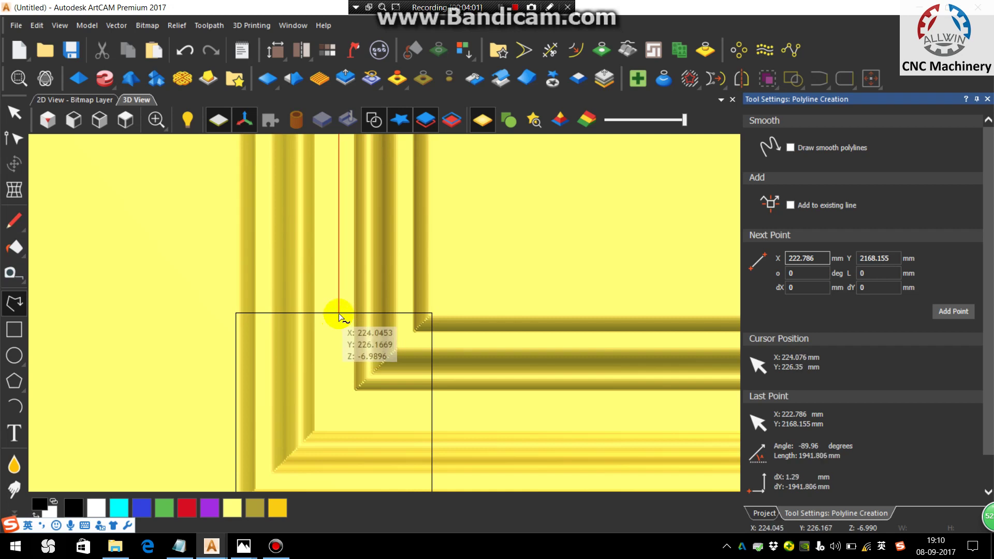
{"action": "key", "text": "Escape"}
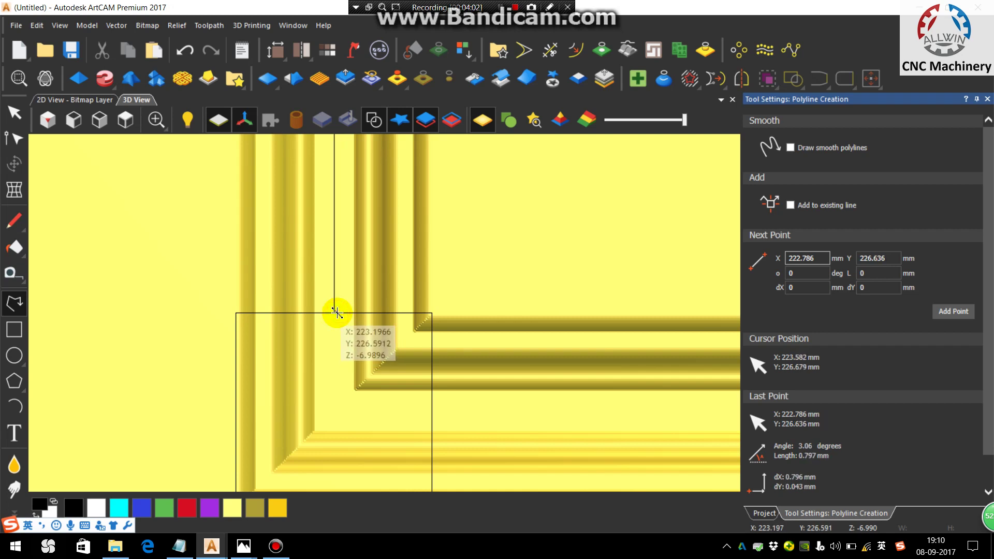
Draw a 200 mm horizontal polyline along the tall panel's lower groove, connecting its two lower corner squares.
{"action": "scroll", "coordinate": [340, 338], "scroll_direction": "down", "scroll_amount": 3}
{"action": "scroll", "coordinate": [340, 337], "scroll_direction": "down", "scroll_amount": 1}
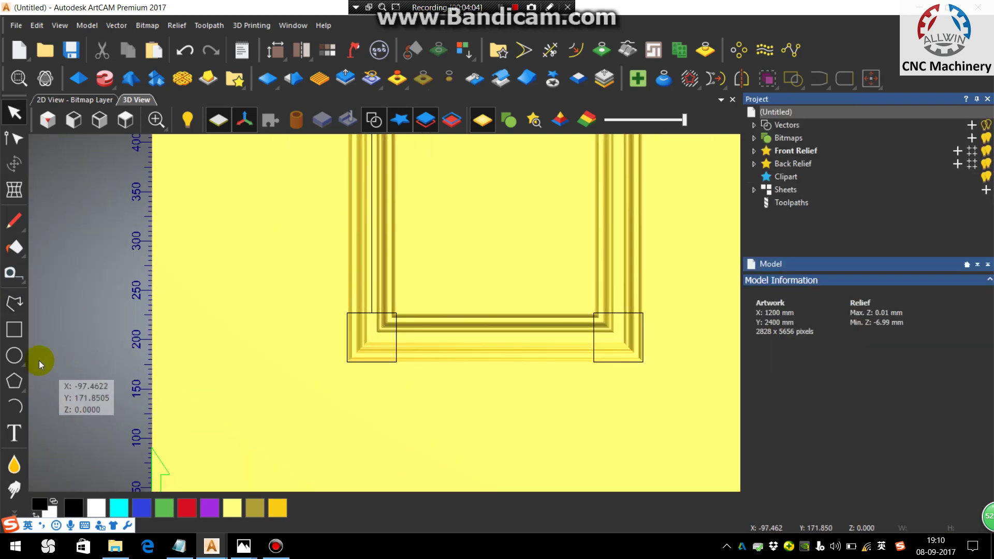
{"action": "scroll", "coordinate": [419, 240], "scroll_direction": "down", "scroll_amount": 3}
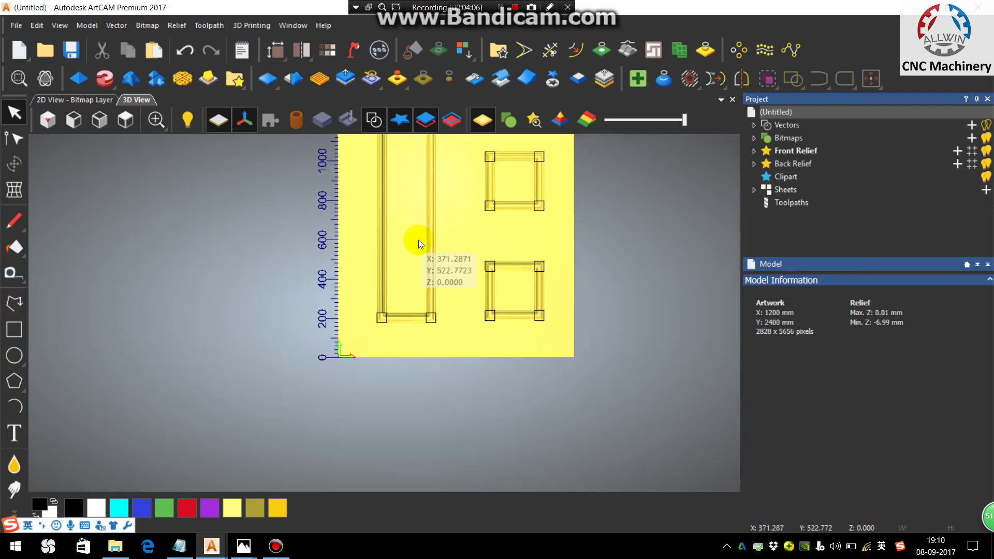
{"action": "scroll", "coordinate": [412, 257], "scroll_direction": "down", "scroll_amount": 2}
{"action": "scroll", "coordinate": [392, 338], "scroll_direction": "up", "scroll_amount": 3}
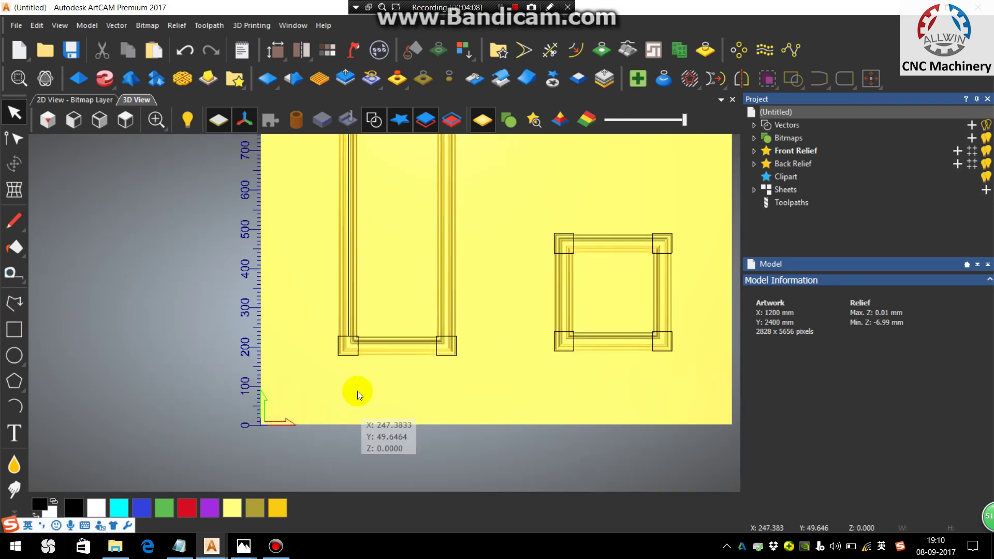
{"action": "scroll", "coordinate": [357, 390], "scroll_direction": "up", "scroll_amount": 3}
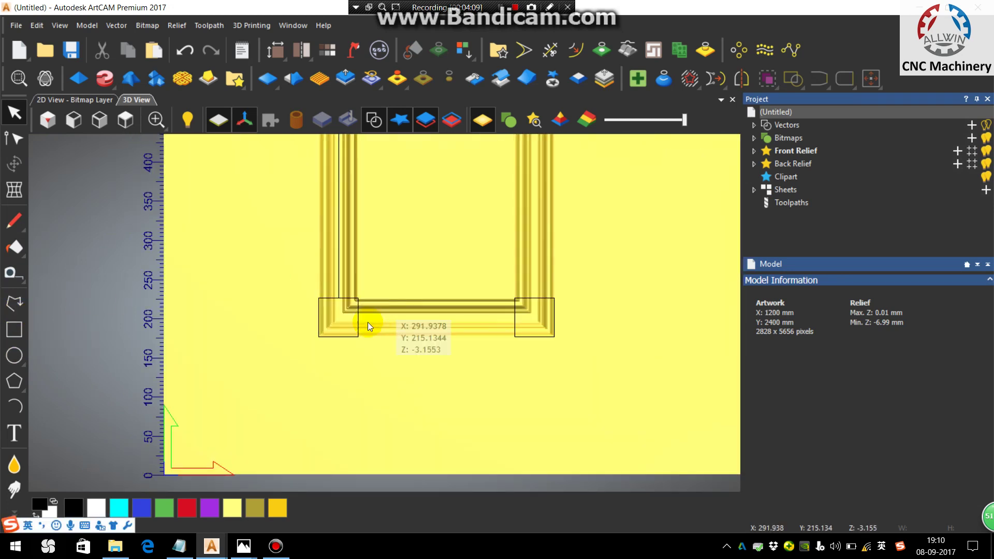
{"action": "left_click", "coordinate": [14, 304]}
{"action": "scroll", "coordinate": [359, 337], "scroll_direction": "up", "scroll_amount": 3}
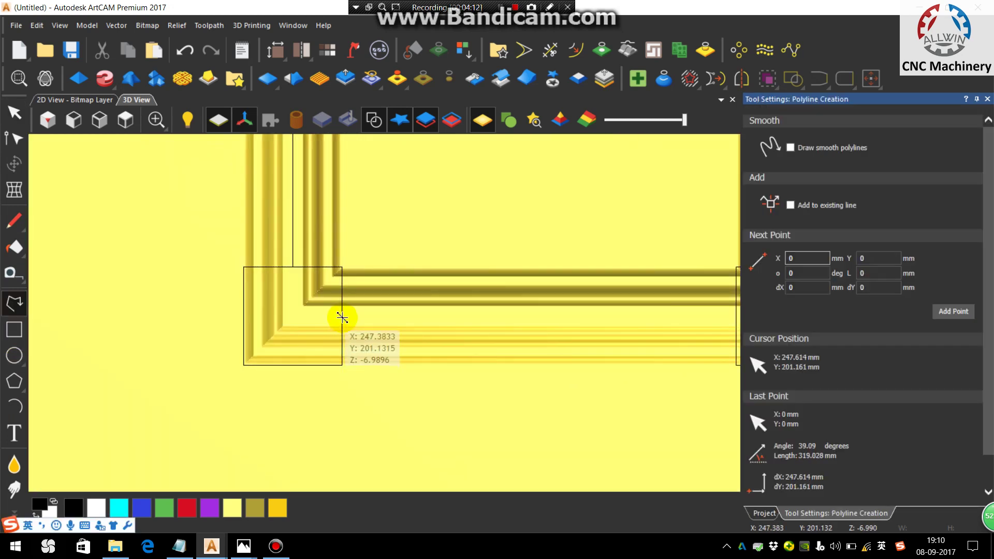
{"action": "left_click", "coordinate": [342, 320]}
{"action": "scroll", "coordinate": [621, 319], "scroll_direction": "down", "scroll_amount": 2}
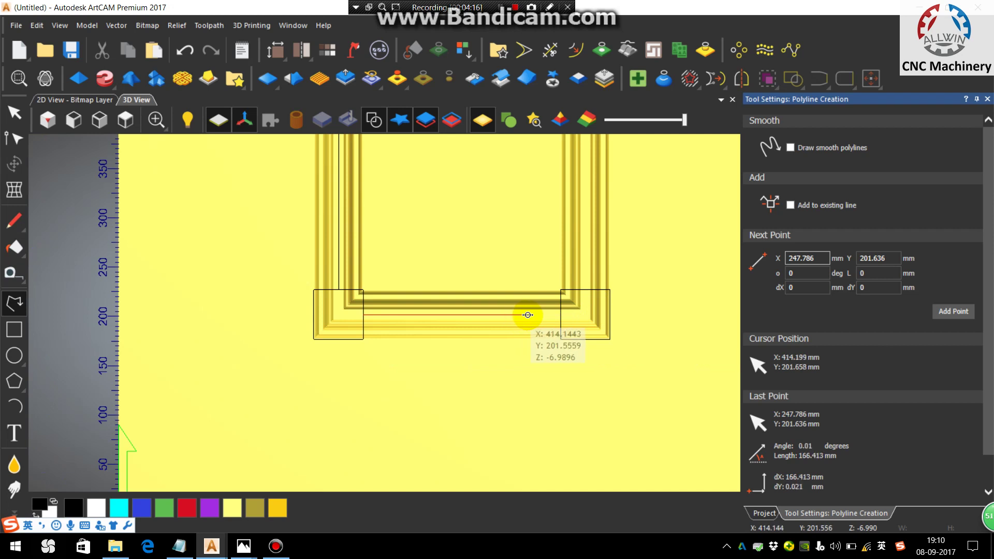
{"action": "scroll", "coordinate": [528, 315], "scroll_direction": "up", "scroll_amount": 2}
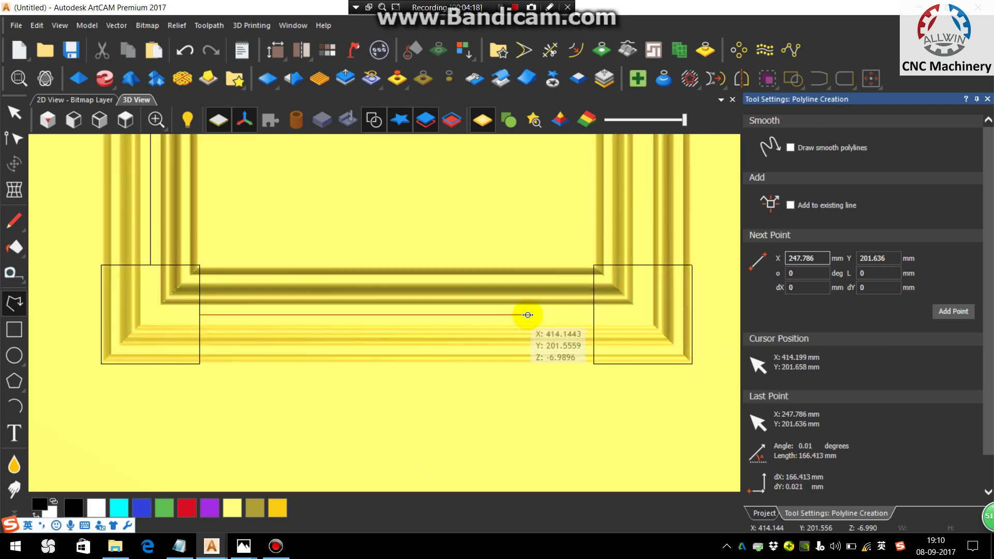
{"action": "left_click", "coordinate": [593, 315]}
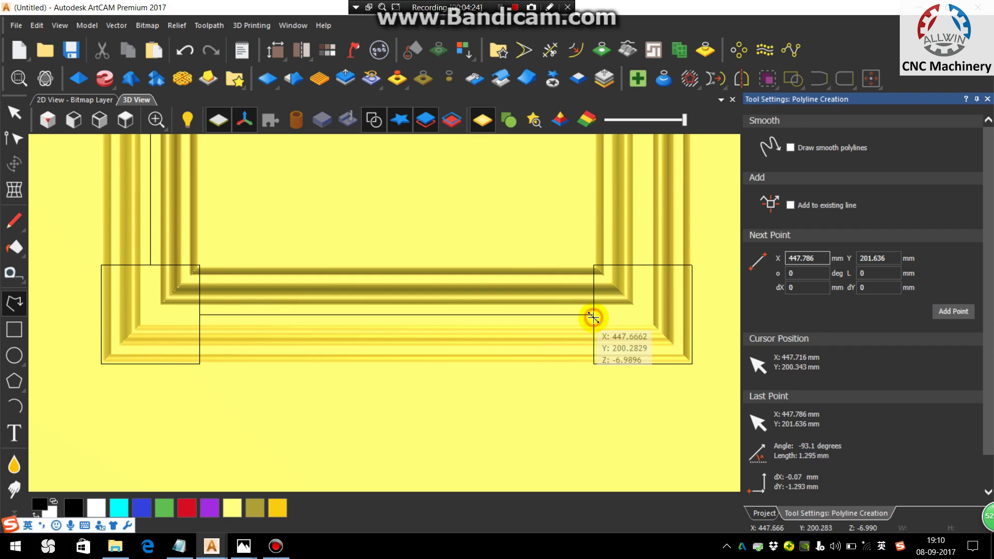
{"action": "key", "text": "Escape"}
End the misdrawn polyline along the top of the uppermost small panel and delete it.
{"action": "scroll", "coordinate": [570, 311], "scroll_direction": "down", "scroll_amount": 5}
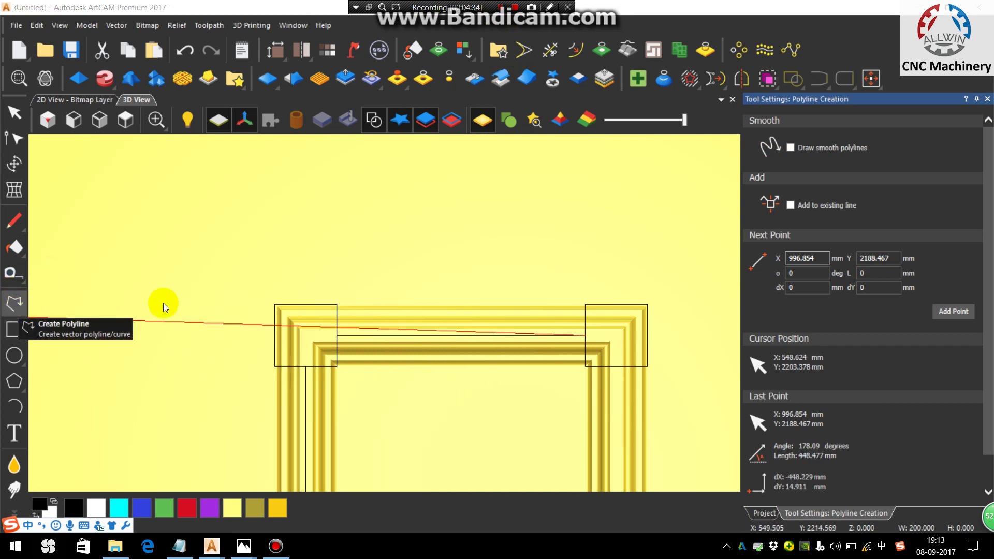
{"action": "left_click", "coordinate": [607, 261]}
{"action": "right_click", "coordinate": [604, 364]}
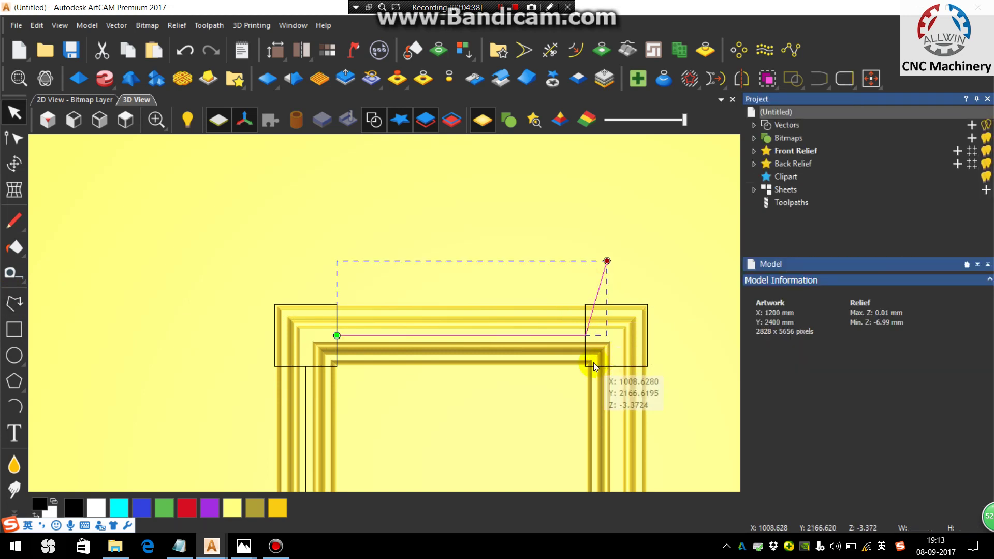
{"action": "key", "text": "Delete"}
Draw a 200 mm horizontal polyline along the uppermost small panel's upper groove, connecting its two upper corner squares.
{"action": "left_click", "coordinate": [17, 307]}
{"action": "scroll", "coordinate": [329, 371], "scroll_direction": "up", "scroll_amount": 3}
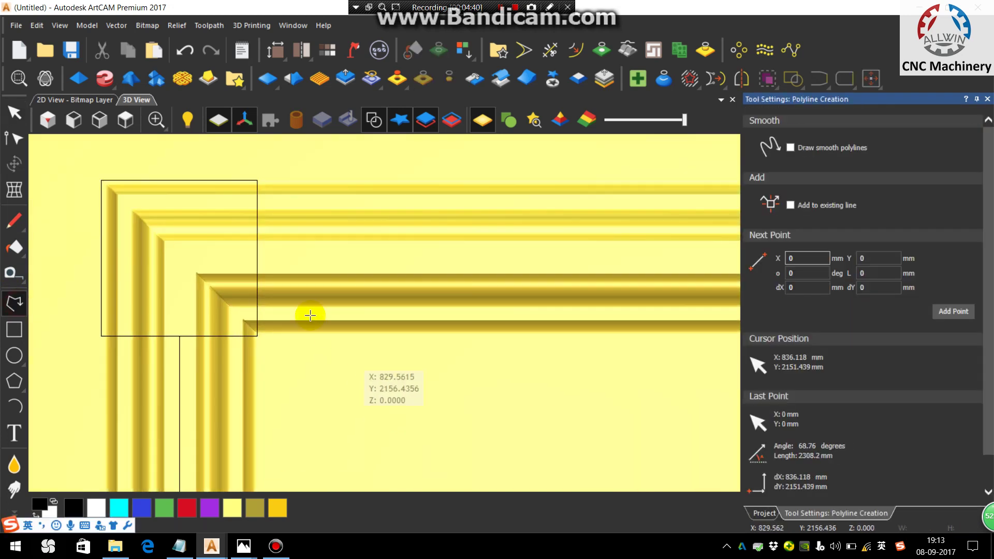
{"action": "left_click", "coordinate": [257, 258]}
{"action": "scroll", "coordinate": [521, 272], "scroll_direction": "down", "scroll_amount": 3}
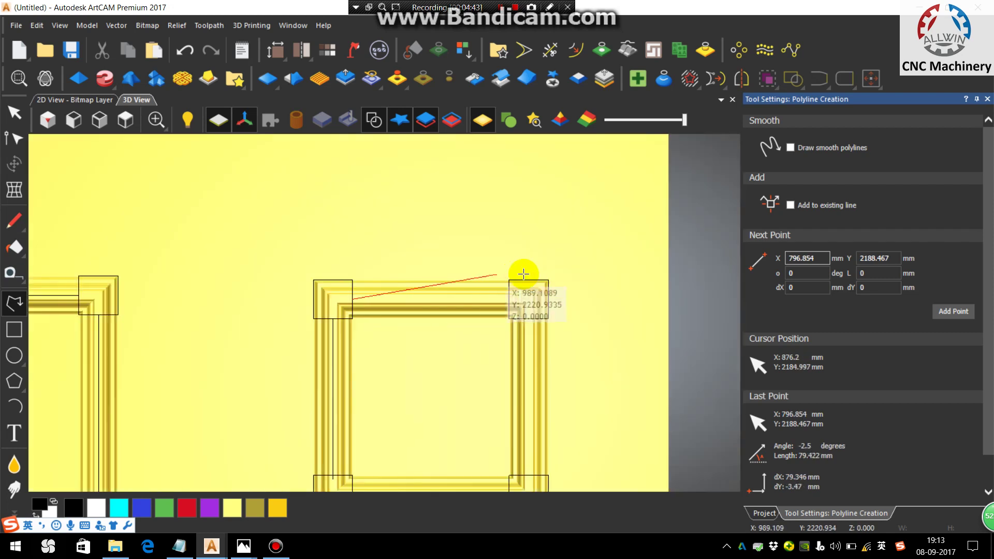
{"action": "scroll", "coordinate": [510, 310], "scroll_direction": "up", "scroll_amount": 2}
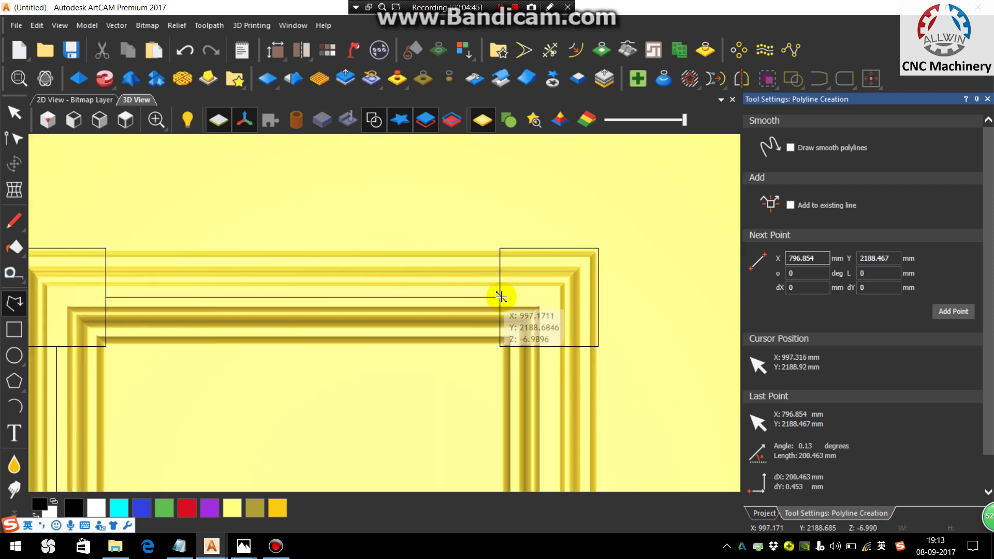
{"action": "left_click", "coordinate": [500, 297]}
{"action": "key", "text": "Escape"}
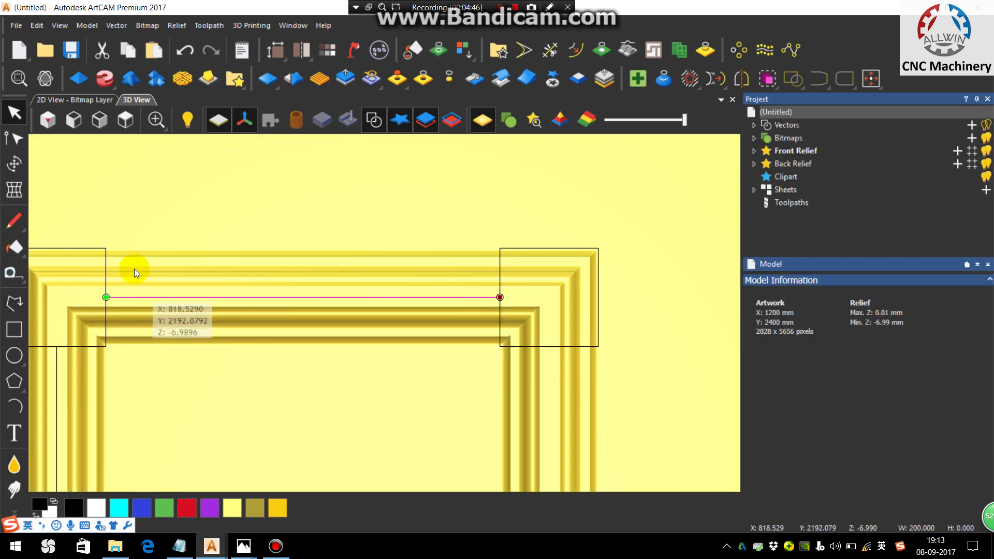
Draw a 200 mm vertical polyline along the uppermost small panel's right groove, connecting its two right corner squares.
{"action": "left_click", "coordinate": [13, 309]}
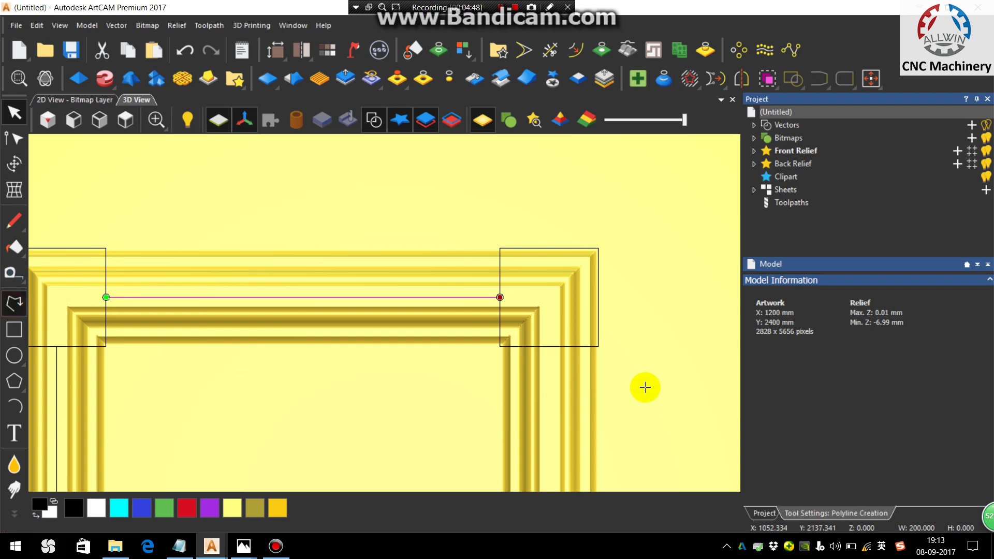
{"action": "left_click", "coordinate": [551, 348]}
{"action": "scroll", "coordinate": [492, 401], "scroll_direction": "down", "scroll_amount": 3}
{"action": "scroll", "coordinate": [413, 404], "scroll_direction": "up", "scroll_amount": 3}
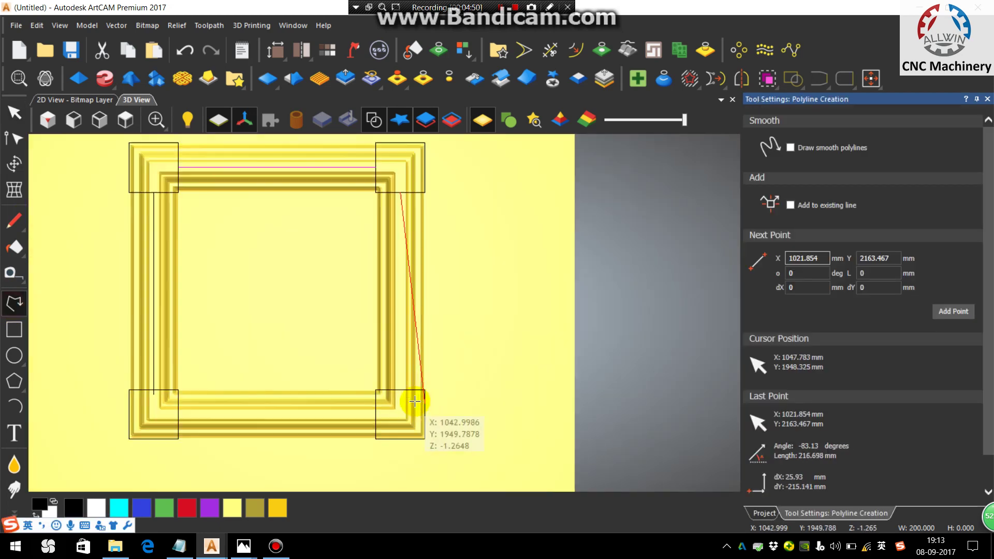
{"action": "left_click", "coordinate": [396, 386]}
{"action": "key", "text": "Escape"}
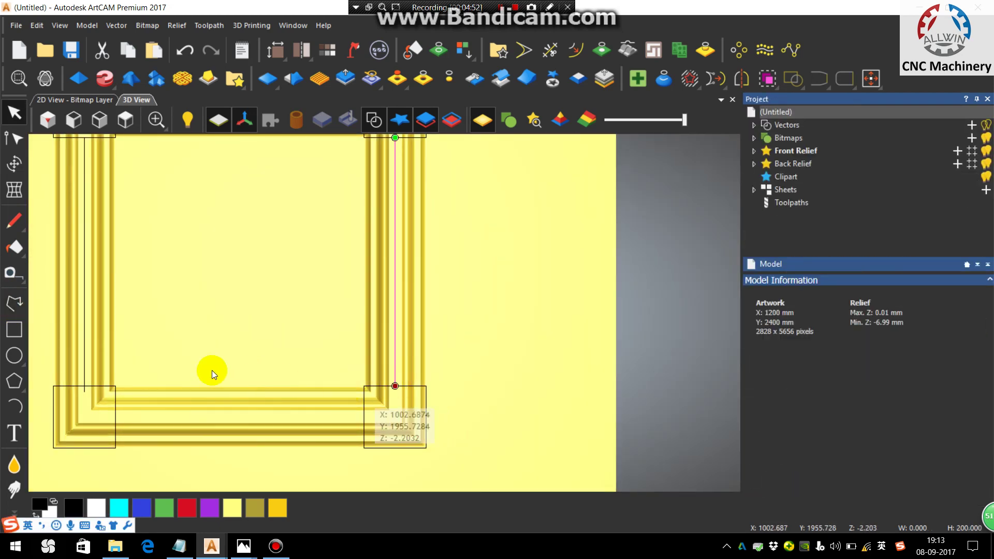
Draw a 200 mm horizontal polyline along the uppermost small panel's lower groove, connecting its two lower corner squares.
{"action": "left_click", "coordinate": [14, 304]}
{"action": "left_click", "coordinate": [115, 417]}
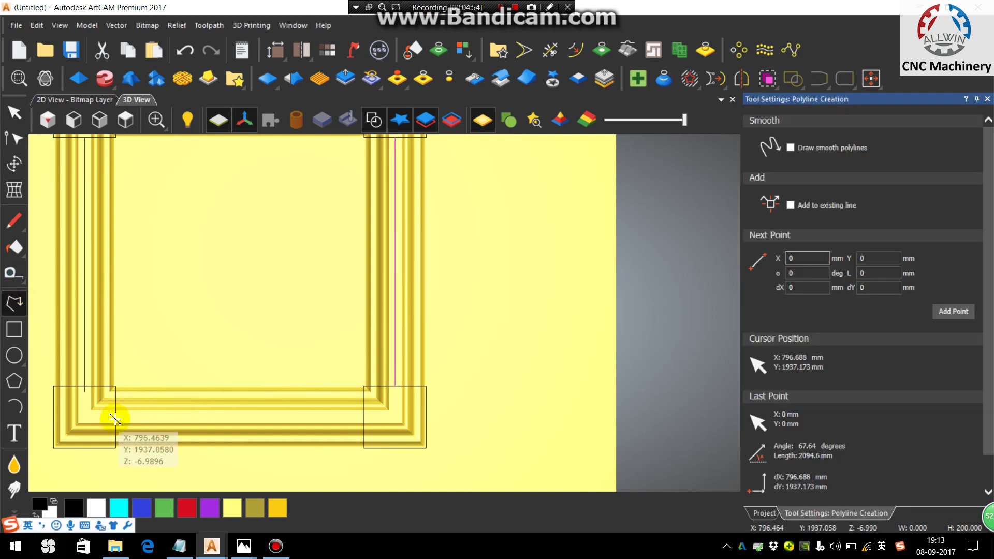
{"action": "left_click", "coordinate": [363, 418]}
{"action": "key", "text": "Escape"}
Trim the overhanging end of the second small panel's upper connecting line inside its upper-right corner square.
{"action": "scroll", "coordinate": [319, 427], "scroll_direction": "down", "scroll_amount": 3}
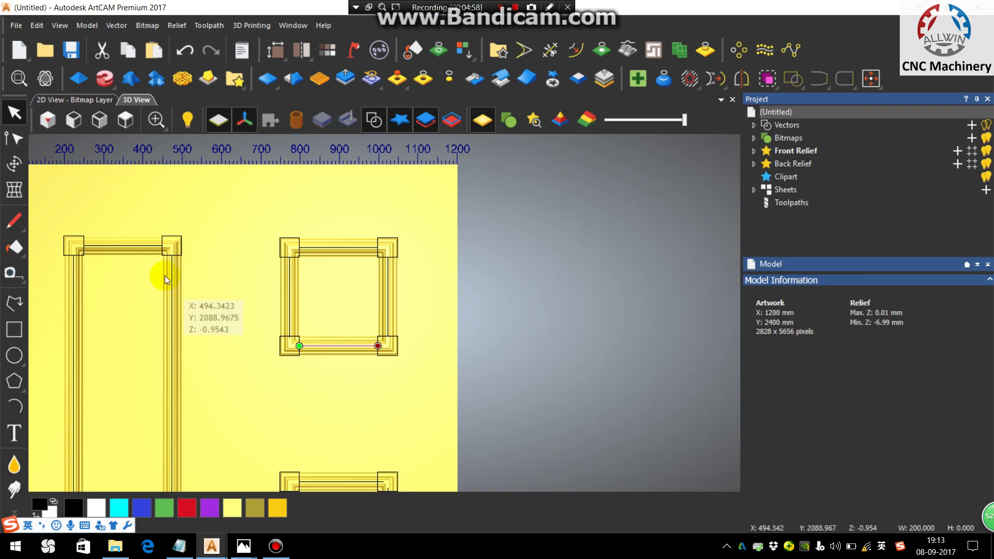
{"action": "left_click", "coordinate": [120, 244]}
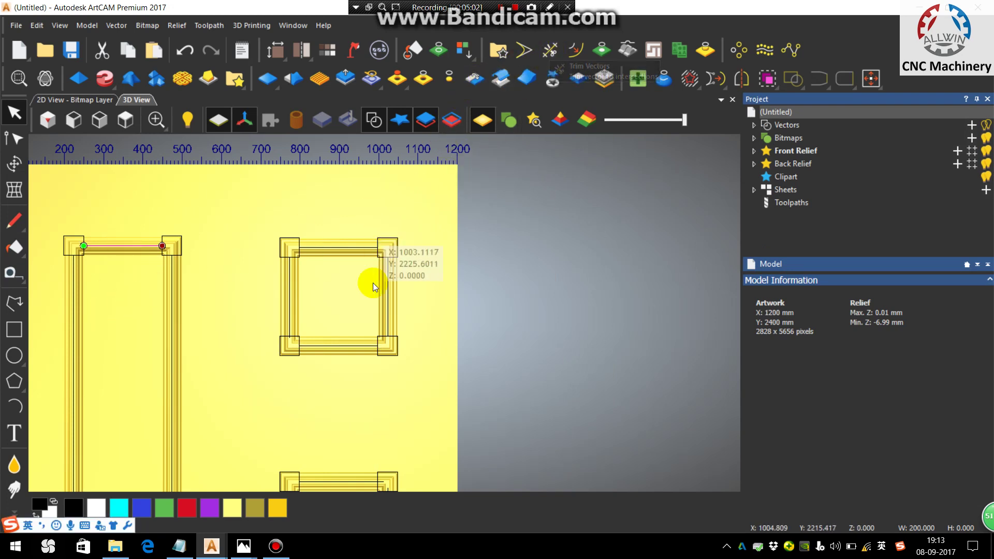
{"action": "scroll", "coordinate": [372, 287], "scroll_direction": "up", "scroll_amount": 5}
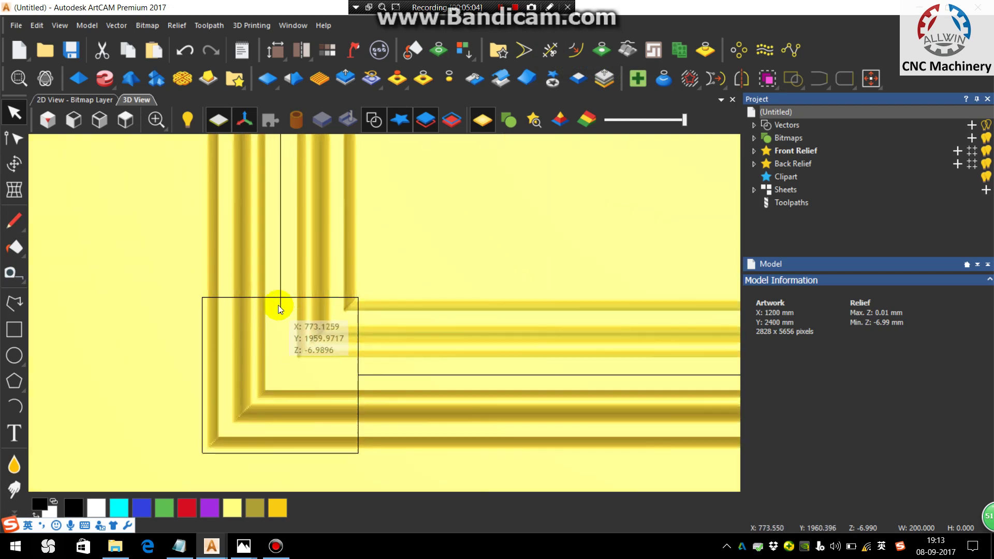
{"action": "scroll", "coordinate": [384, 311], "scroll_direction": "down", "scroll_amount": 5}
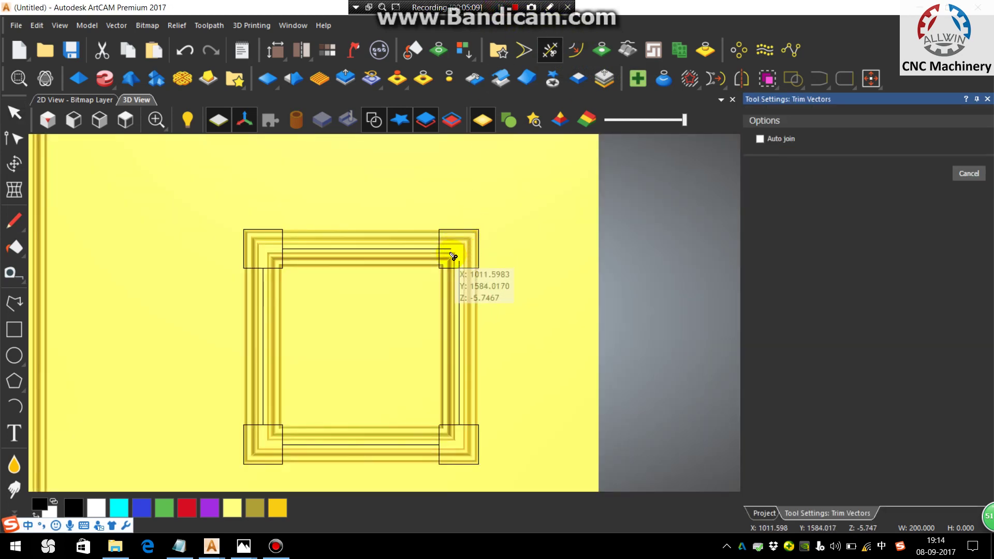
{"action": "scroll", "coordinate": [451, 251], "scroll_direction": "up", "scroll_amount": 2}
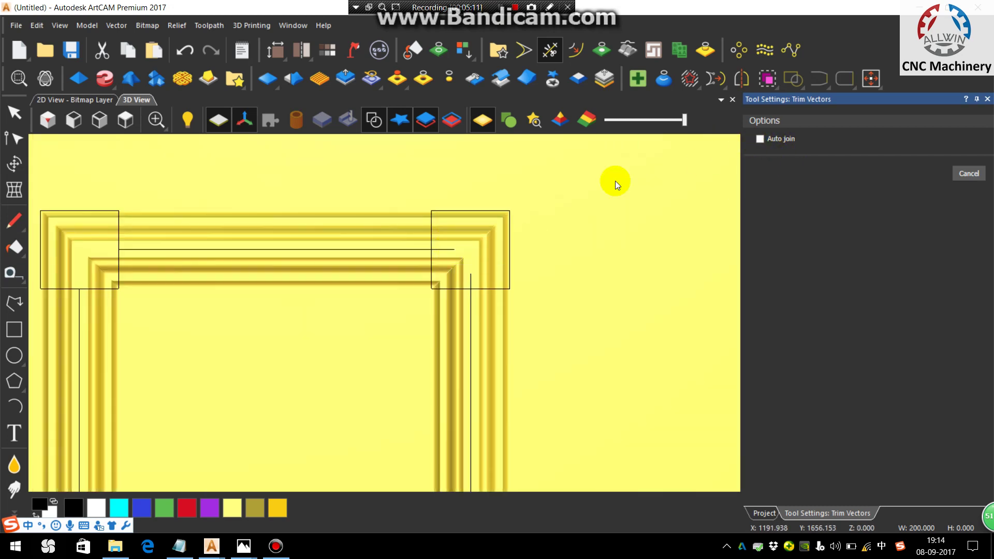
{"action": "left_click", "coordinate": [446, 250]}
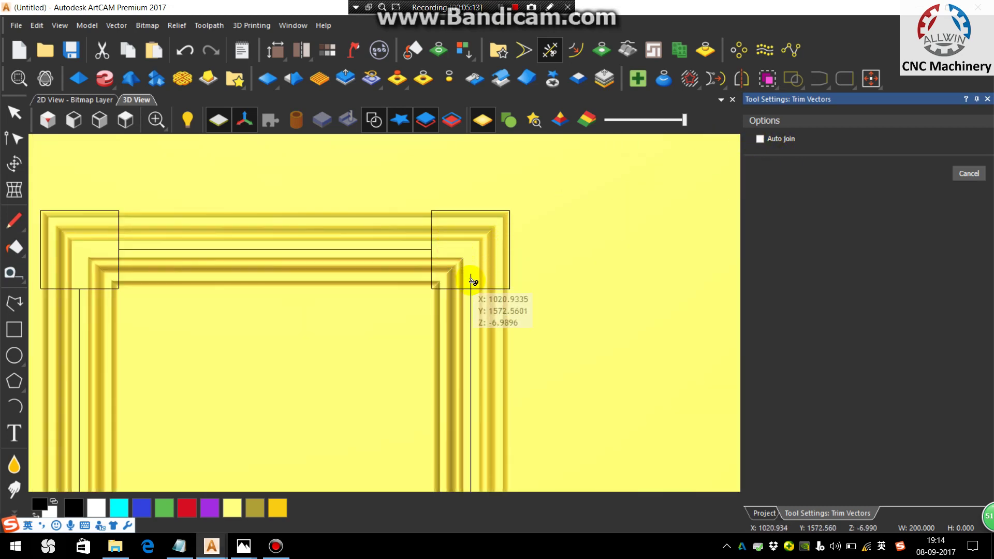
Examine the connecting line ends at the corner squares of the two uppermost small panels for remaining overhangs.
{"action": "scroll", "coordinate": [91, 264], "scroll_direction": "up", "scroll_amount": 3}
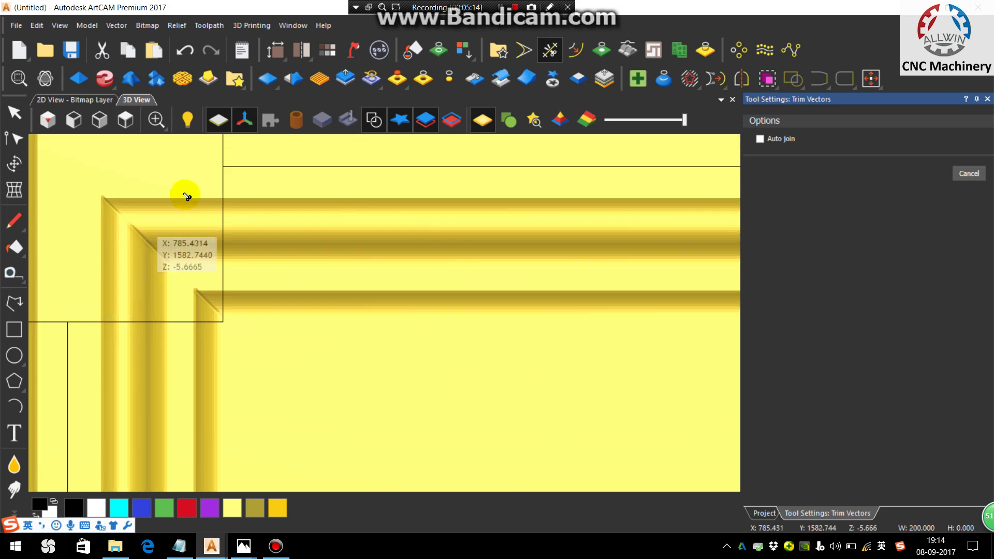
{"action": "scroll", "coordinate": [288, 228], "scroll_direction": "down", "scroll_amount": 5}
{"action": "scroll", "coordinate": [393, 224], "scroll_direction": "up", "scroll_amount": 4}
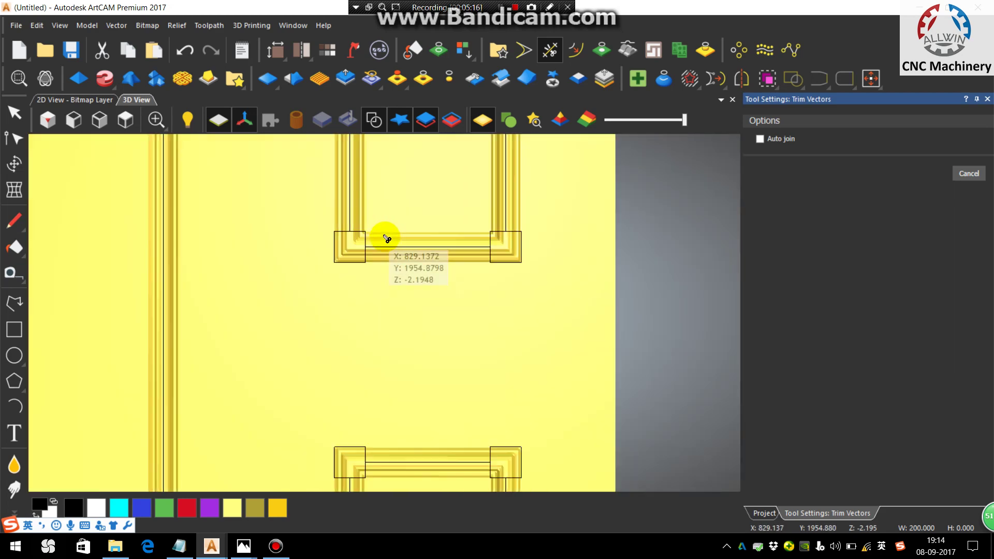
{"action": "scroll", "coordinate": [363, 236], "scroll_direction": "up", "scroll_amount": 2}
{"action": "scroll", "coordinate": [402, 231], "scroll_direction": "down", "scroll_amount": 5}
{"action": "scroll", "coordinate": [481, 298], "scroll_direction": "up", "scroll_amount": 5}
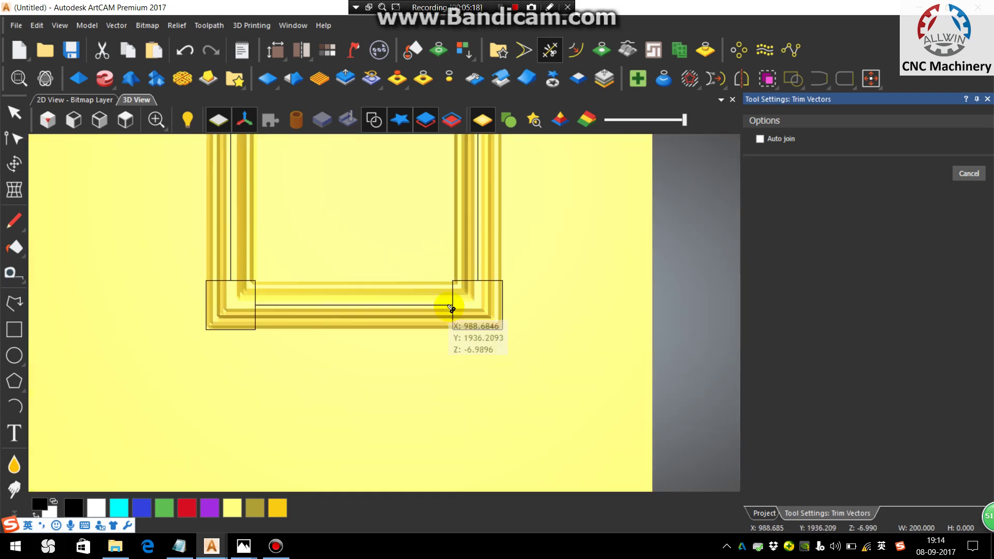
{"action": "scroll", "coordinate": [466, 295], "scroll_direction": "up", "scroll_amount": 2}
{"action": "scroll", "coordinate": [474, 289], "scroll_direction": "down", "scroll_amount": 6}
{"action": "scroll", "coordinate": [379, 217], "scroll_direction": "up", "scroll_amount": 4}
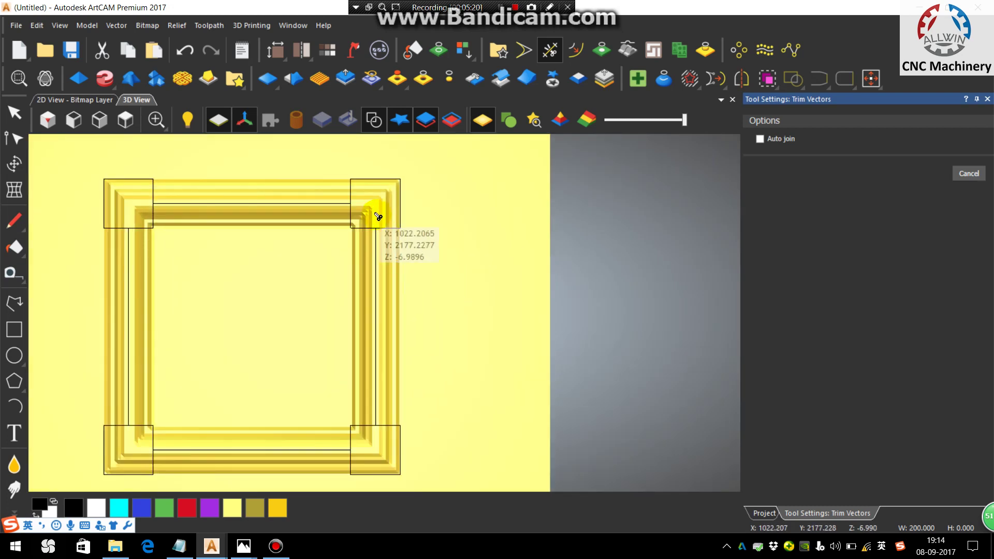
Select the tall panel's upper and side connecting lines together with the four connecting lines of the uppermost small panel.
{"action": "key", "text": "Escape"}
{"action": "scroll", "coordinate": [437, 293], "scroll_direction": "down", "scroll_amount": 5}
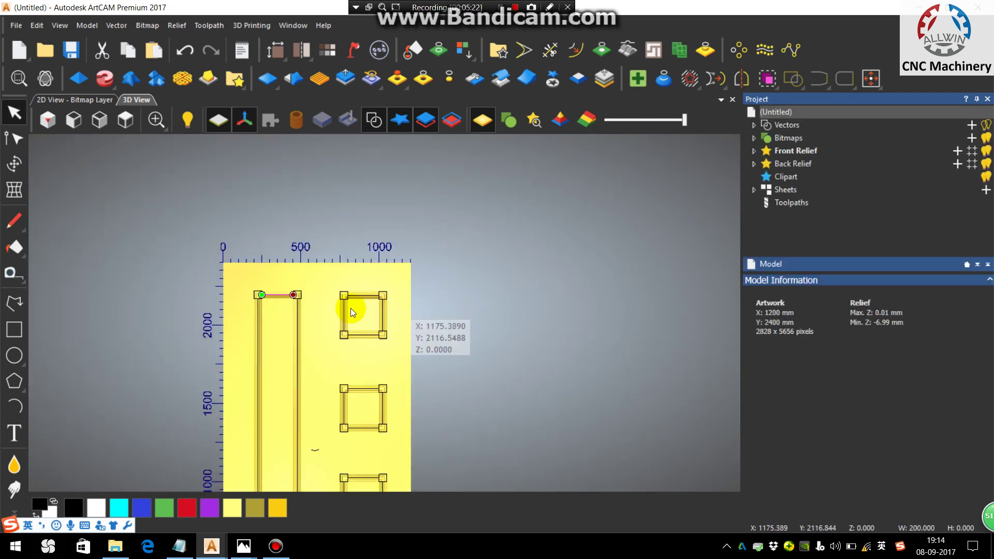
{"action": "left_click", "coordinate": [306, 322]}
{"action": "left_click", "coordinate": [275, 295]}
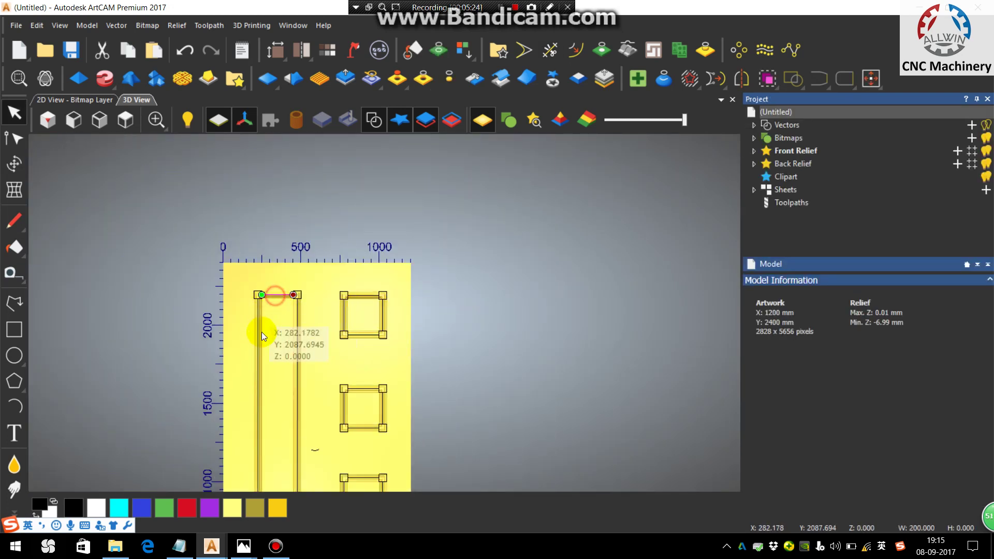
{"action": "left_click", "coordinate": [298, 388], "text": "shift"}
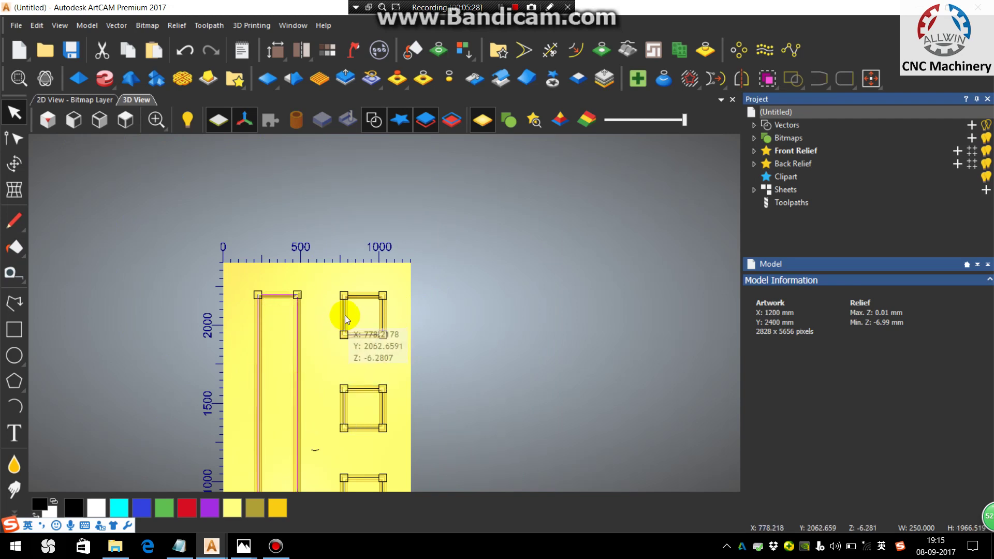
{"action": "left_click", "coordinate": [363, 295], "text": "shift"}
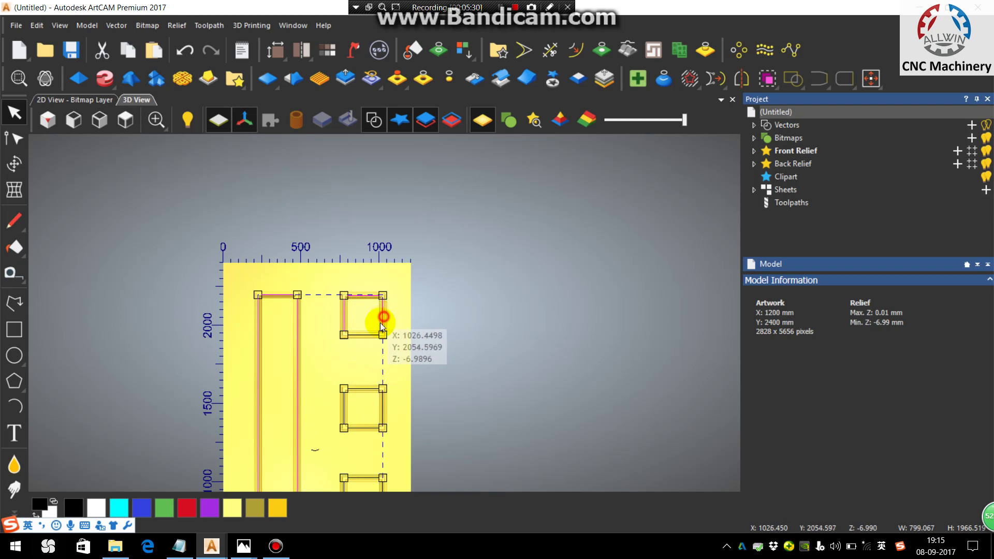
{"action": "left_click", "coordinate": [365, 336], "text": "shift"}
Add all connecting lines of the second and third small panels from the top to the selection.
{"action": "scroll", "coordinate": [362, 391], "scroll_direction": "up", "scroll_amount": 3}
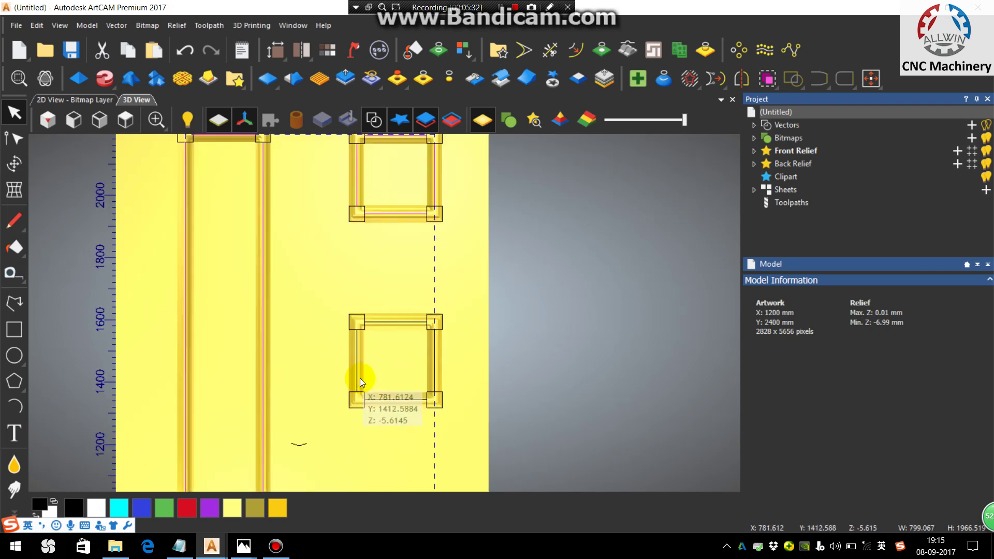
{"action": "left_click", "coordinate": [433, 356], "text": "shift"}
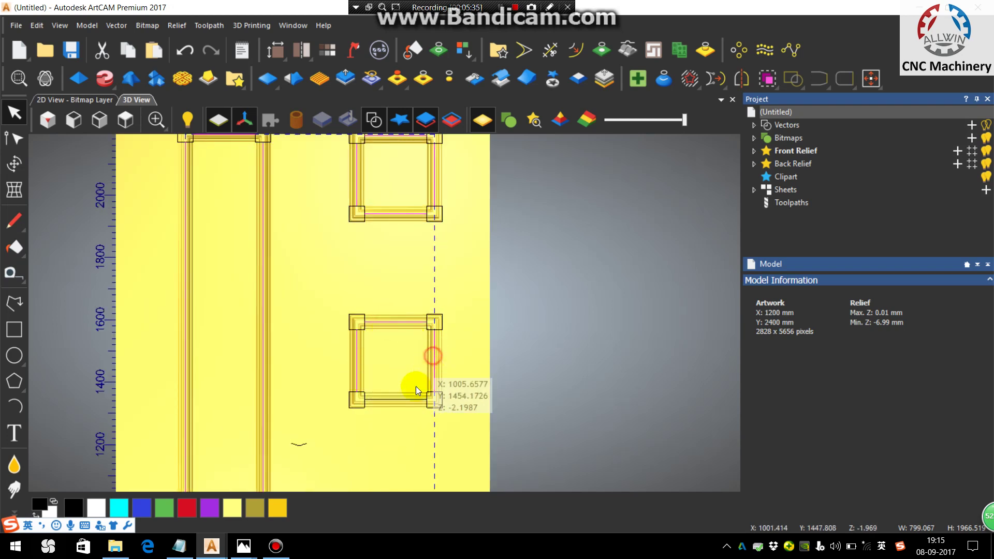
{"action": "scroll", "coordinate": [395, 402], "scroll_direction": "down", "scroll_amount": 3}
{"action": "left_click", "coordinate": [390, 390], "text": "shift"}
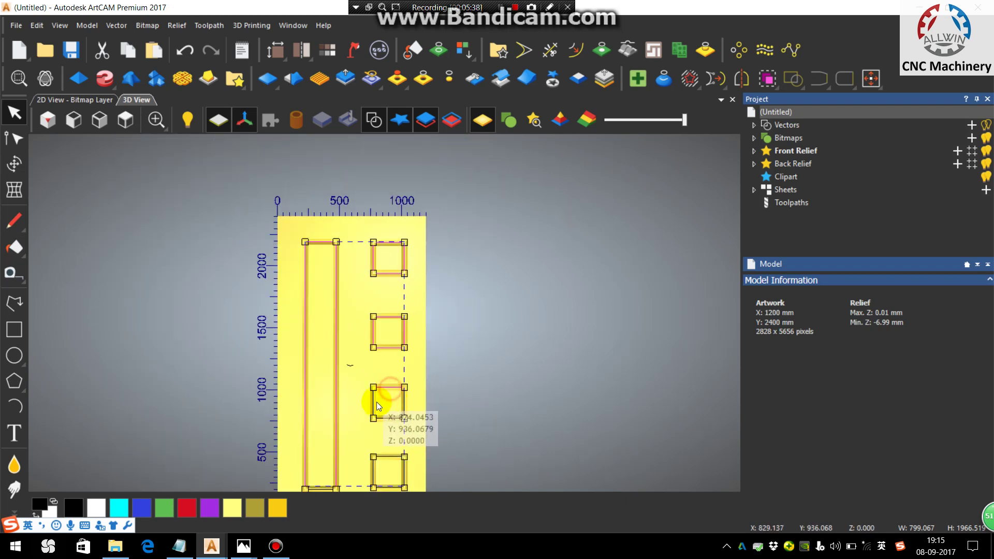
{"action": "left_click", "coordinate": [374, 402], "text": "shift"}
{"action": "left_click", "coordinate": [384, 418], "text": "shift"}
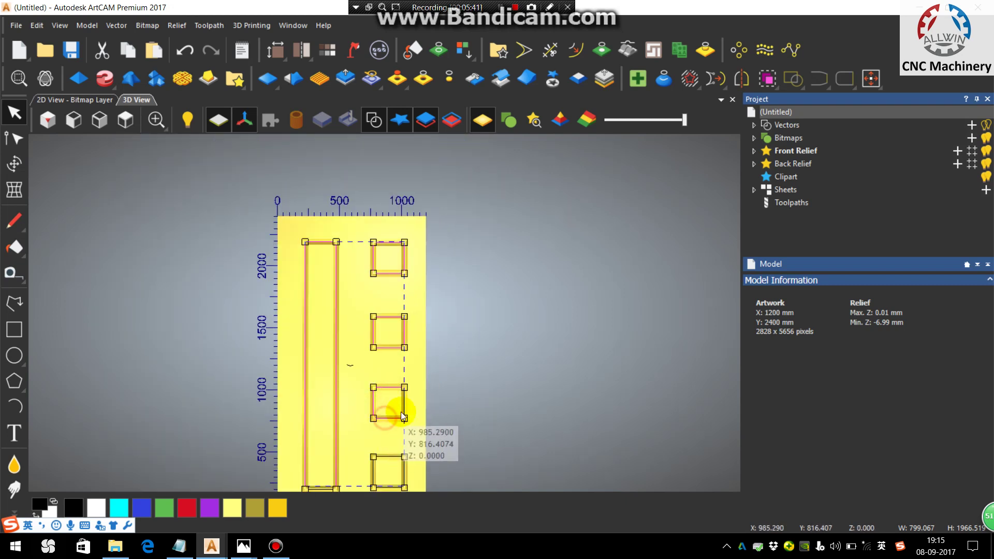
{"action": "left_click", "coordinate": [403, 412], "text": "shift"}
Add the lowest small panel's connecting lines and the tall panel's lower line, and group all selected lines.
{"action": "left_click", "coordinate": [374, 468], "text": "shift"}
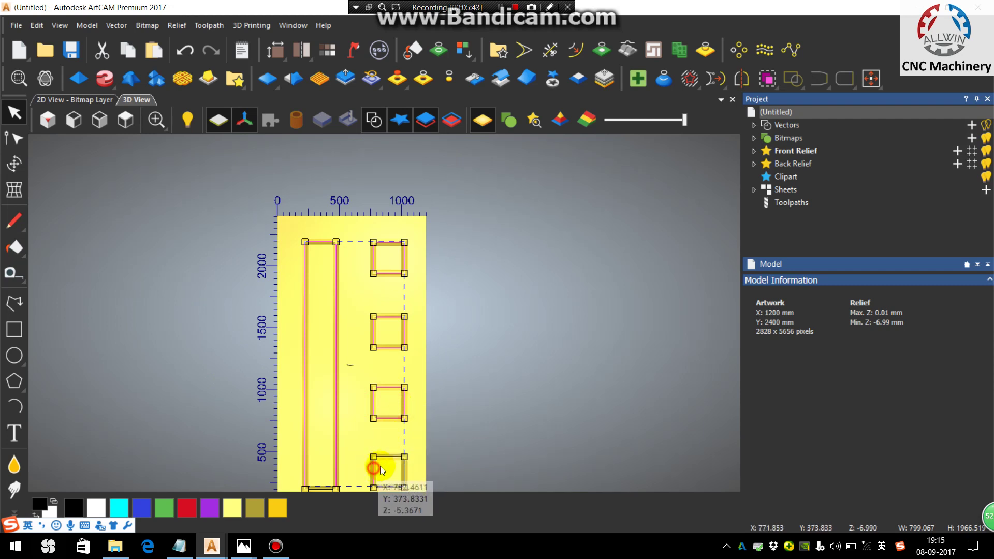
{"action": "scroll", "coordinate": [383, 456], "scroll_direction": "down", "scroll_amount": 2}
{"action": "scroll", "coordinate": [379, 448], "scroll_direction": "up", "scroll_amount": 6}
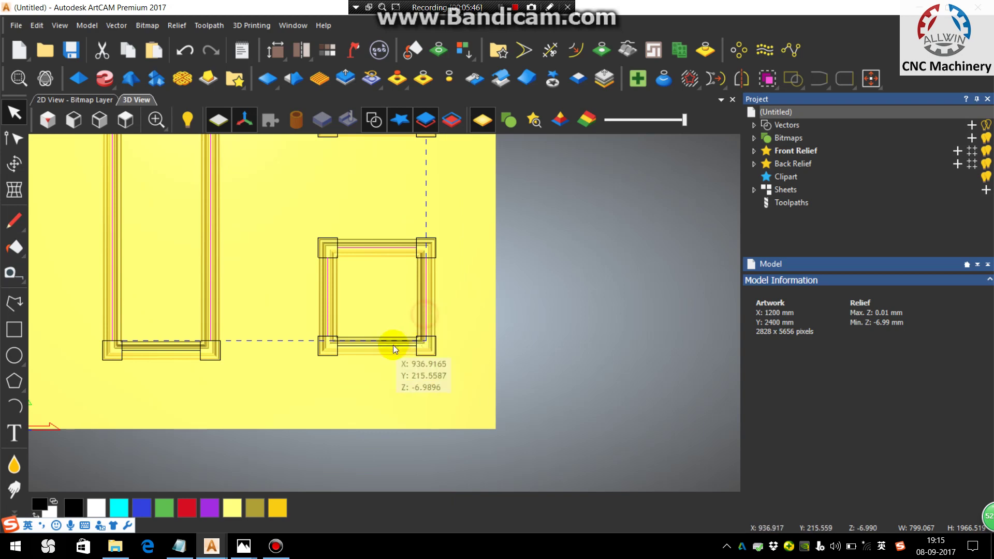
{"action": "left_click", "coordinate": [387, 346]}
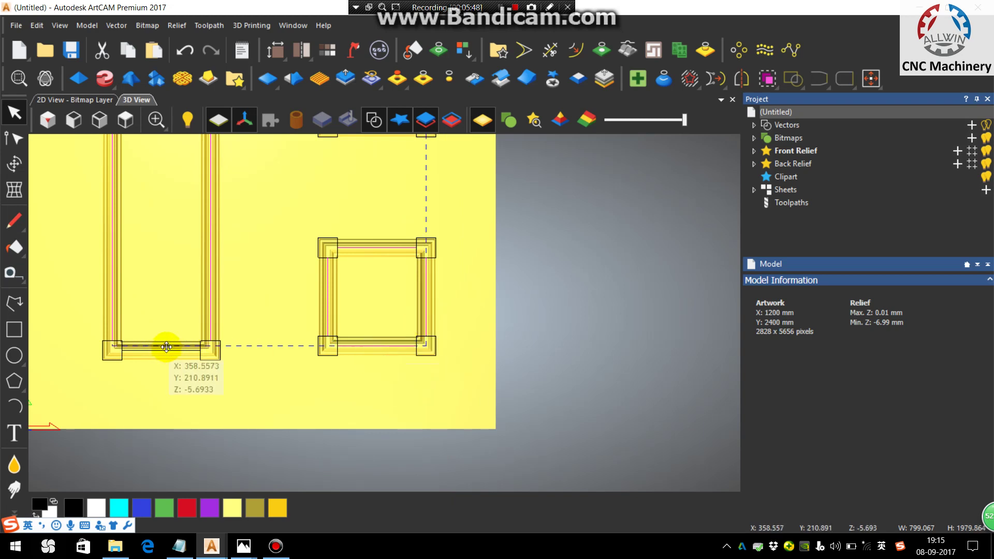
{"action": "scroll", "coordinate": [166, 347], "scroll_direction": "up", "scroll_amount": 3}
{"action": "scroll", "coordinate": [240, 280], "scroll_direction": "down", "scroll_amount": 4}
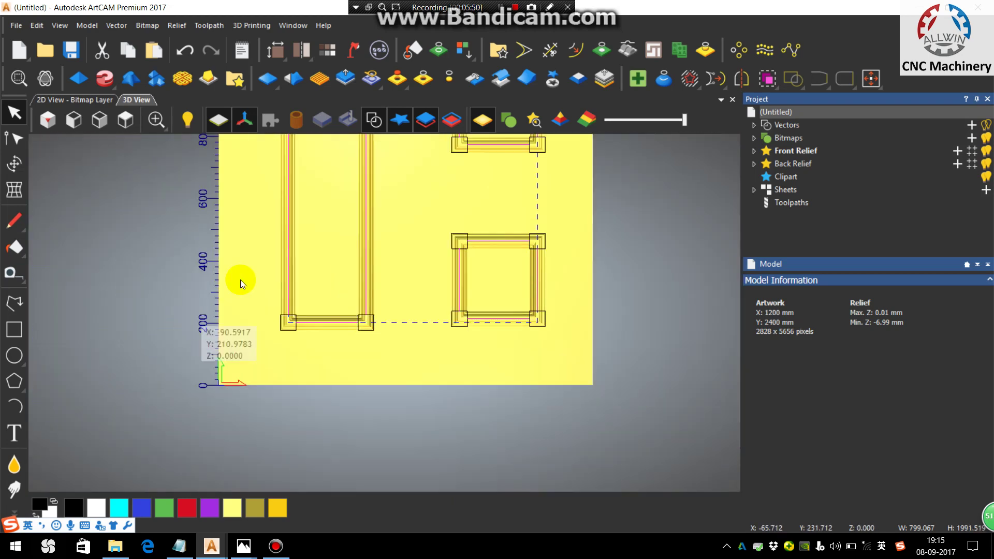
{"action": "right_click", "coordinate": [278, 254]}
{"action": "left_click", "coordinate": [332, 98]}
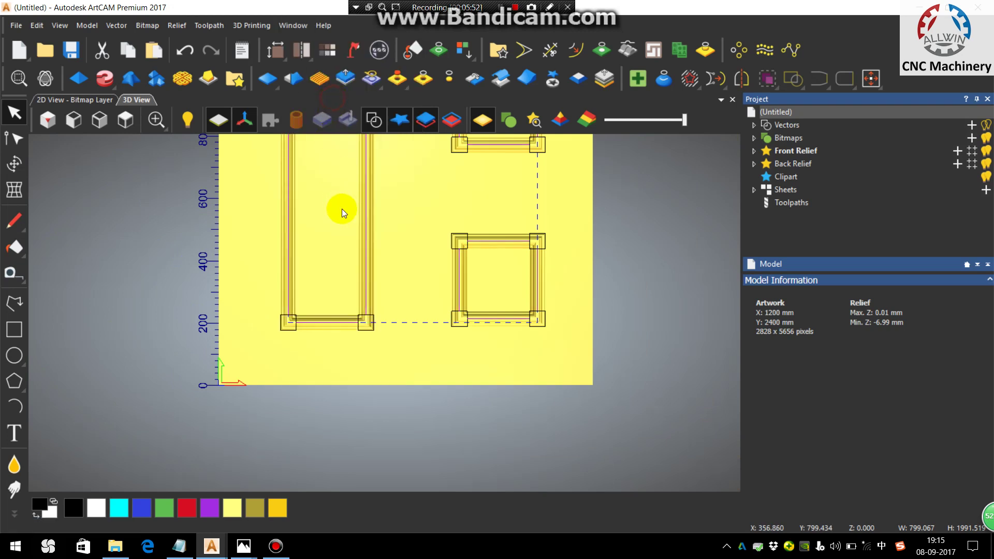
Select the tall panel's two lower corner squares and the four corner squares of the lowest small panel.
{"action": "scroll", "coordinate": [355, 302], "scroll_direction": "down", "scroll_amount": 3}
{"action": "scroll", "coordinate": [335, 359], "scroll_direction": "up", "scroll_amount": 4}
{"action": "left_click", "coordinate": [329, 358]}
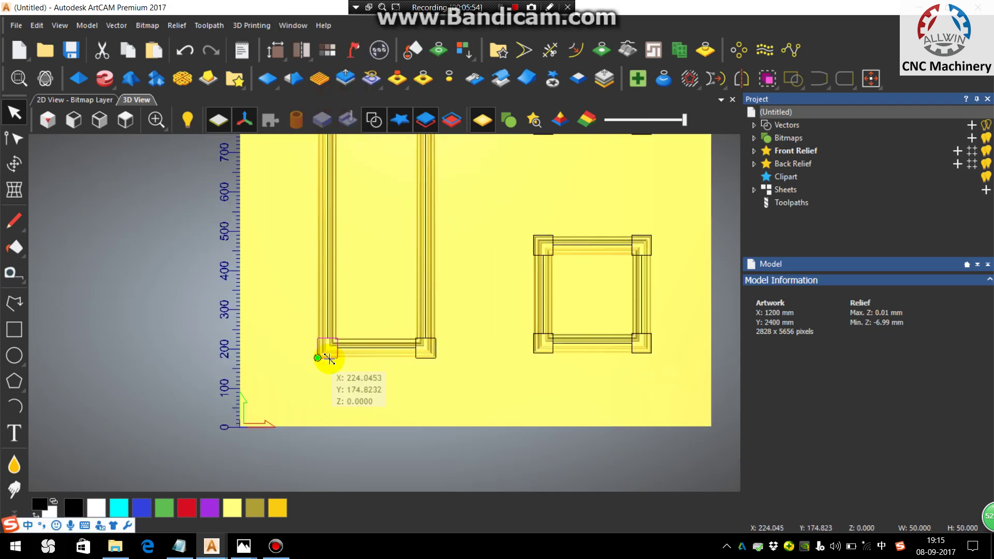
{"action": "left_click", "coordinate": [422, 359], "text": "shift"}
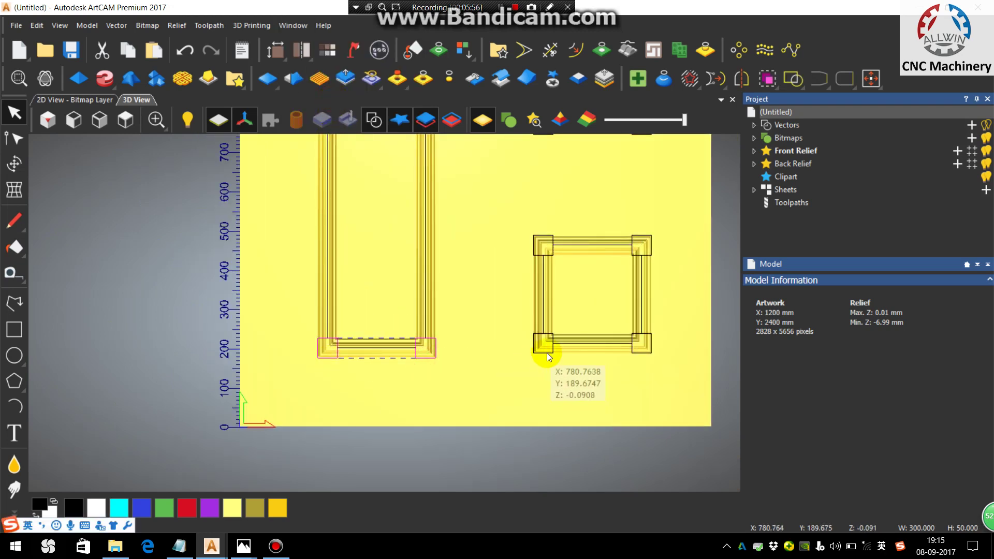
{"action": "left_click", "coordinate": [636, 355], "text": "shift"}
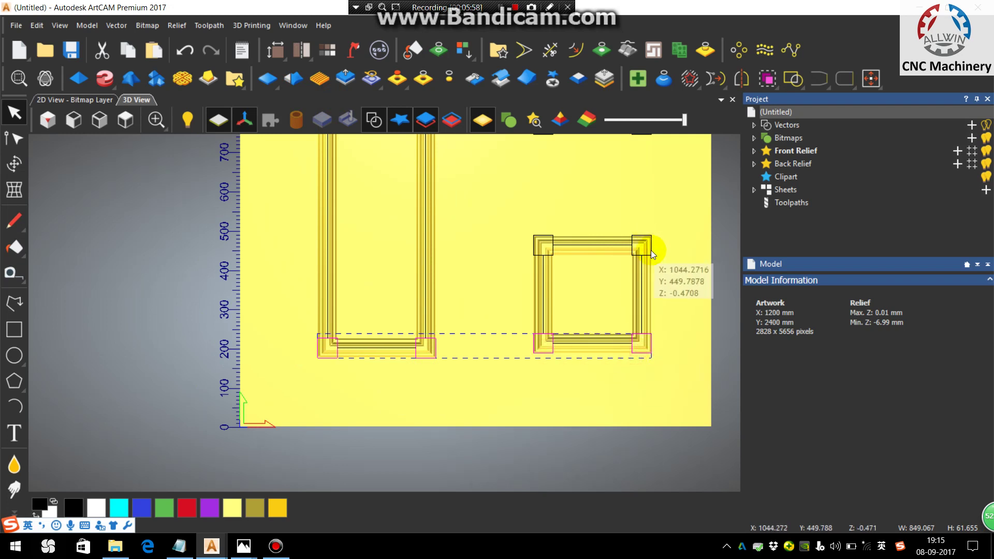
{"action": "left_click", "coordinate": [650, 250], "text": "shift"}
Add the corner squares of the third and second small panels from the top to the selection.
{"action": "scroll", "coordinate": [518, 220], "scroll_direction": "down", "scroll_amount": 3}
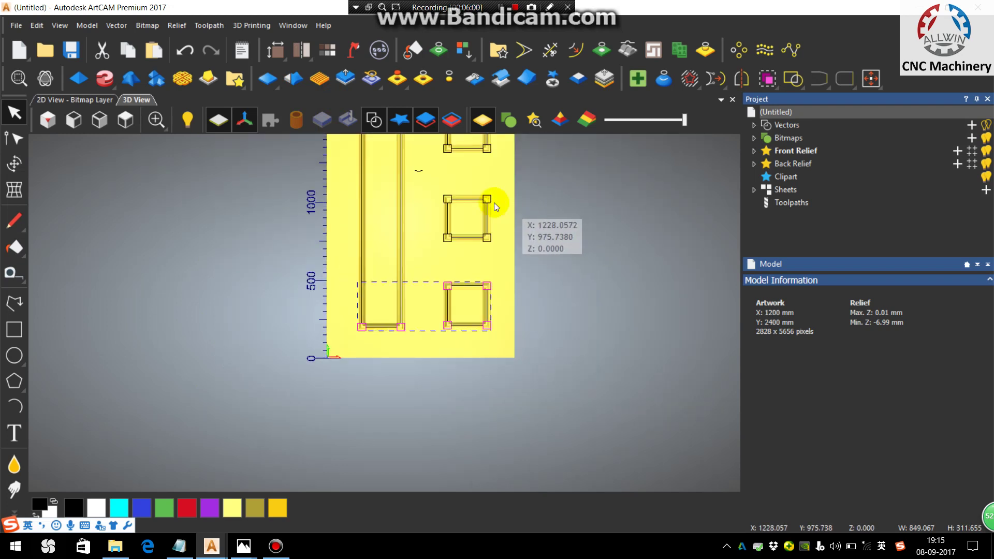
{"action": "scroll", "coordinate": [426, 195], "scroll_direction": "up", "scroll_amount": 3}
{"action": "left_click", "coordinate": [406, 196], "text": "shift"}
{"action": "left_click", "coordinate": [507, 190], "text": "shift"}
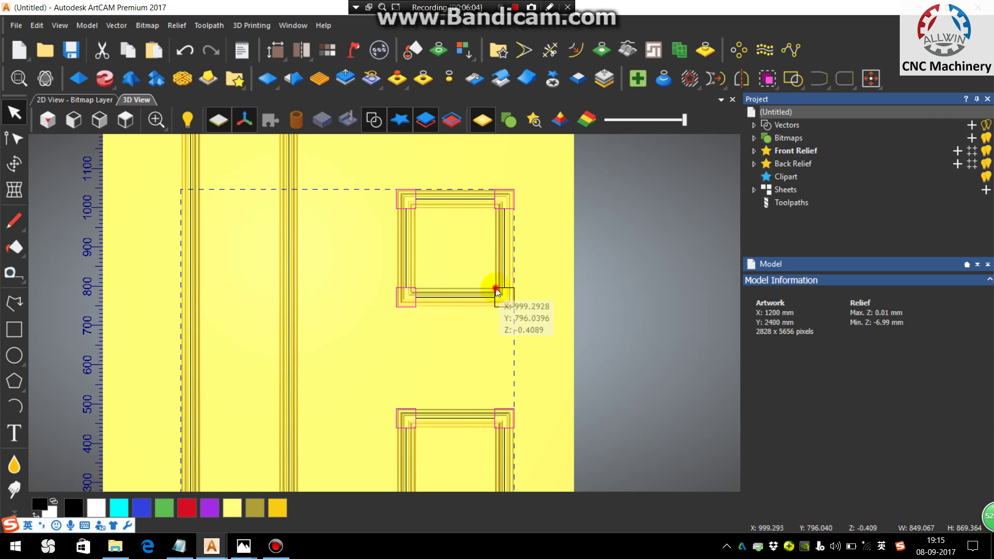
{"action": "scroll", "coordinate": [496, 291], "scroll_direction": "down", "scroll_amount": 3}
{"action": "left_click", "coordinate": [392, 177], "text": "shift"}
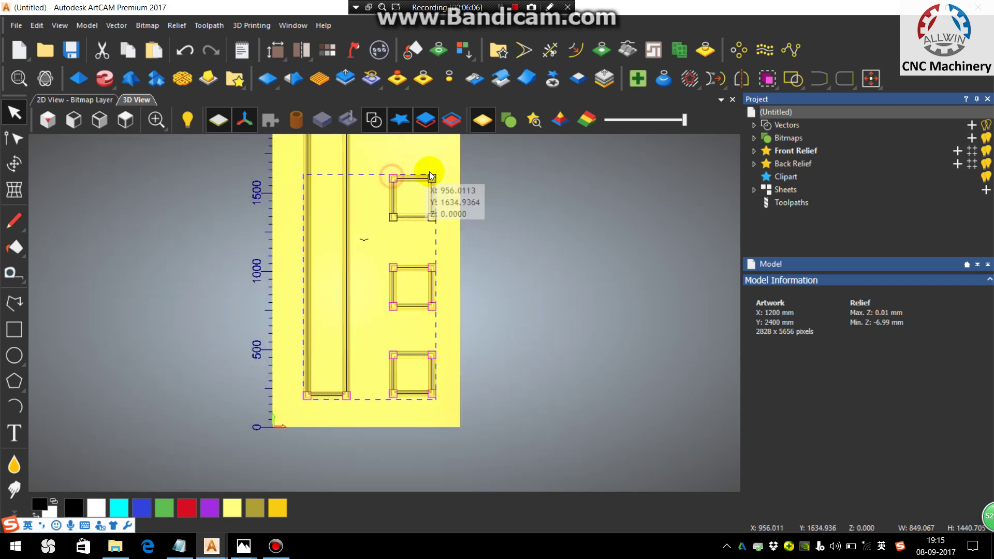
{"action": "left_click", "coordinate": [431, 177], "text": "shift"}
{"action": "left_click", "coordinate": [392, 218], "text": "shift"}
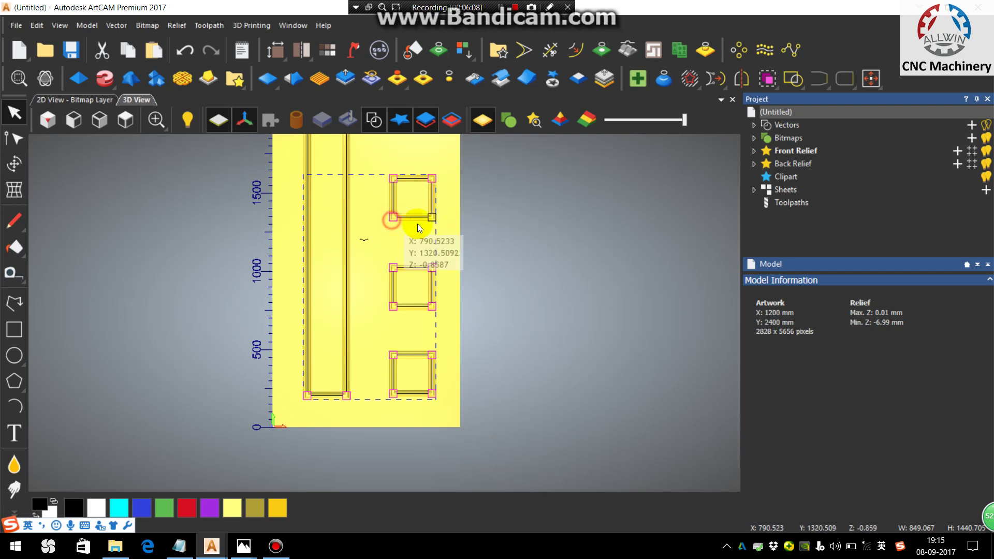
Add the uppermost small panel's corner squares and the tall panel's two upper squares, and group all selected squares.
{"action": "scroll", "coordinate": [419, 228], "scroll_direction": "down", "scroll_amount": 1}
{"action": "scroll", "coordinate": [383, 290], "scroll_direction": "up", "scroll_amount": 2}
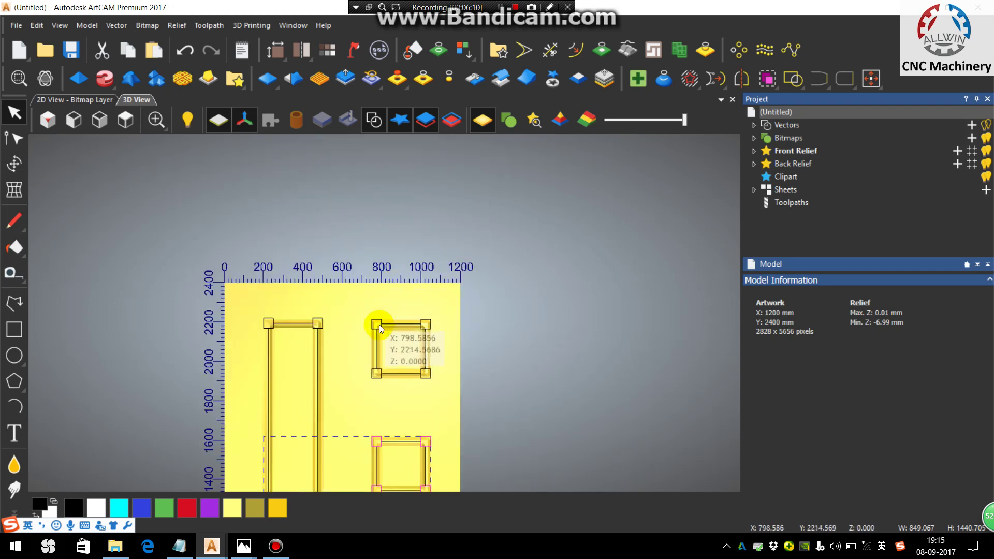
{"action": "left_click", "coordinate": [379, 324], "text": "shift"}
{"action": "left_click", "coordinate": [426, 325], "text": "shift"}
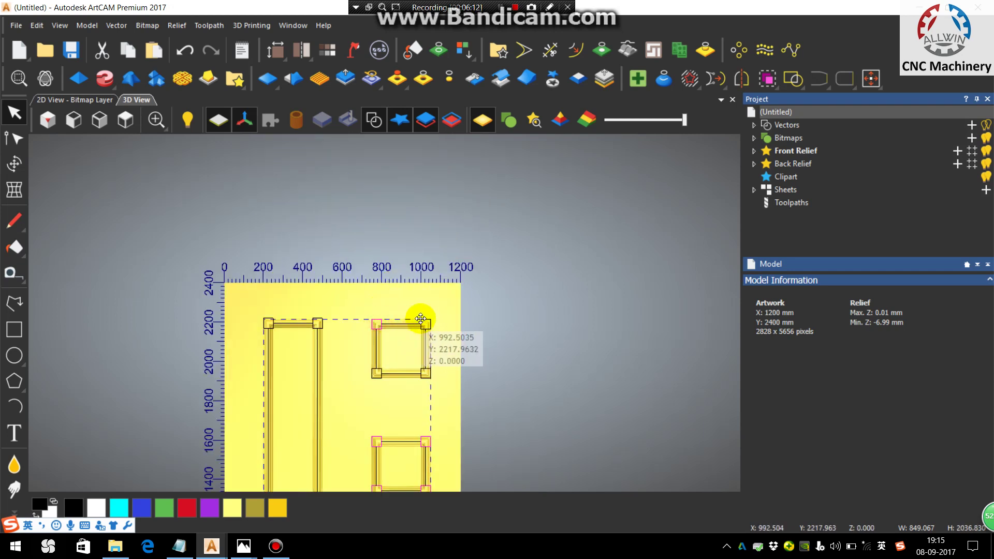
{"action": "left_click", "coordinate": [375, 377], "text": "shift"}
{"action": "left_click", "coordinate": [425, 373], "text": "shift"}
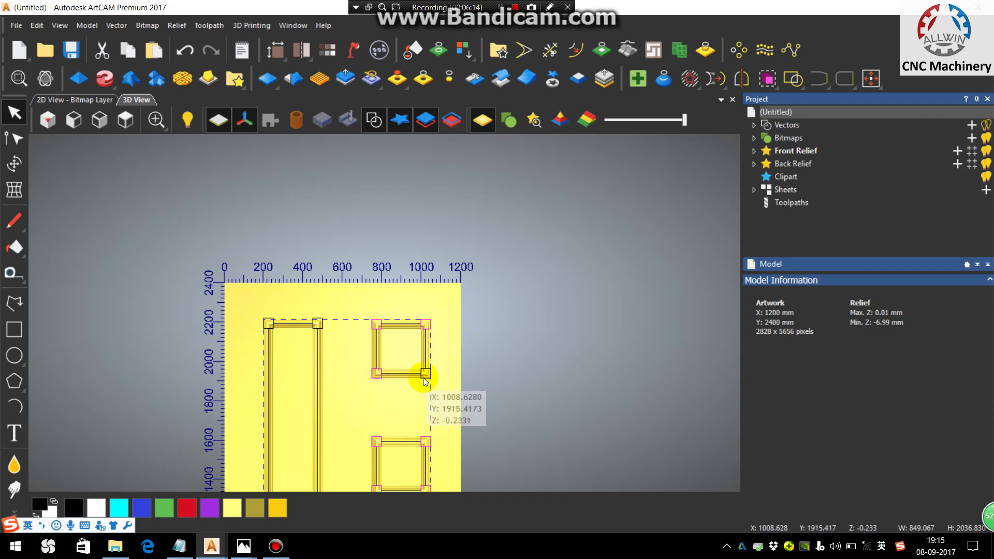
{"action": "left_click", "coordinate": [312, 323], "text": "shift"}
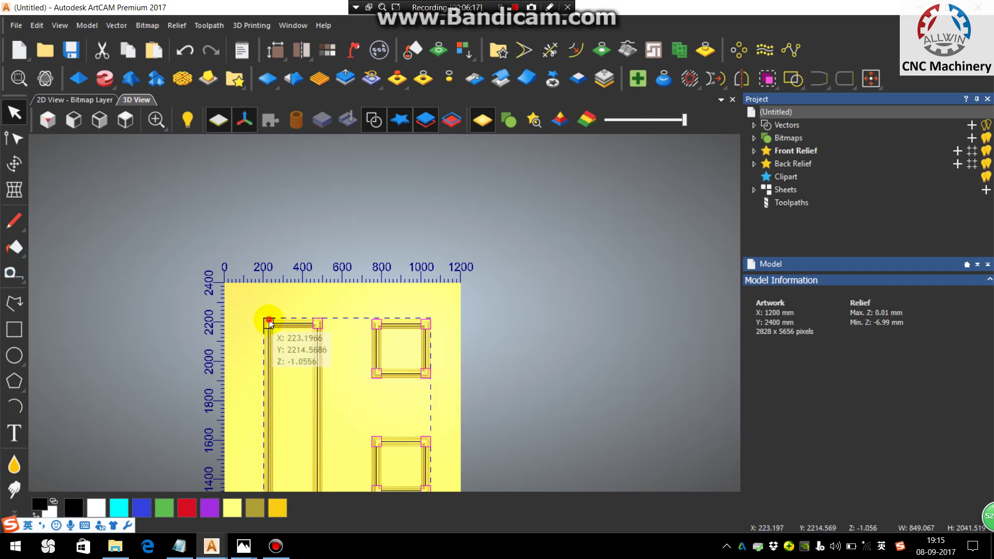
{"action": "right_click", "coordinate": [269, 320]}
{"action": "left_click", "coordinate": [310, 93]}
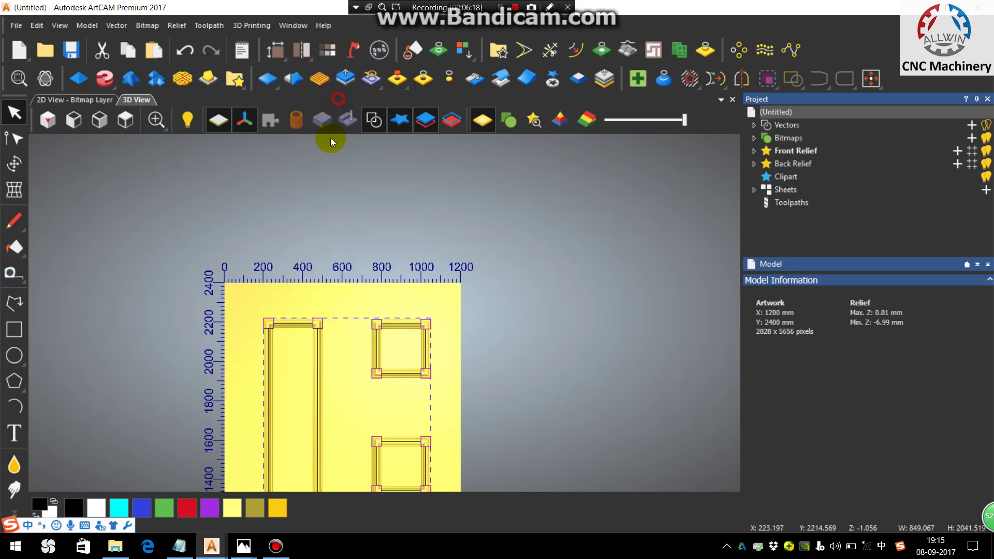
Delete the small Z profile curve lying between the tall panel and the small panels.
{"action": "scroll", "coordinate": [328, 376], "scroll_direction": "down", "scroll_amount": 2}
{"action": "scroll", "coordinate": [327, 375], "scroll_direction": "up", "scroll_amount": 2}
{"action": "scroll", "coordinate": [378, 411], "scroll_direction": "down", "scroll_amount": 1}
{"action": "scroll", "coordinate": [377, 437], "scroll_direction": "up", "scroll_amount": 4}
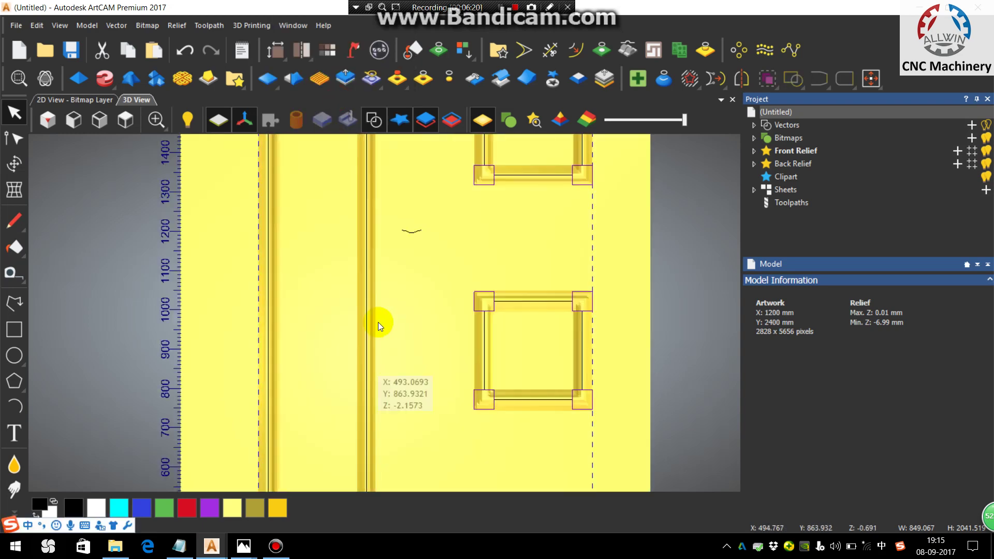
{"action": "left_click", "coordinate": [393, 207]}
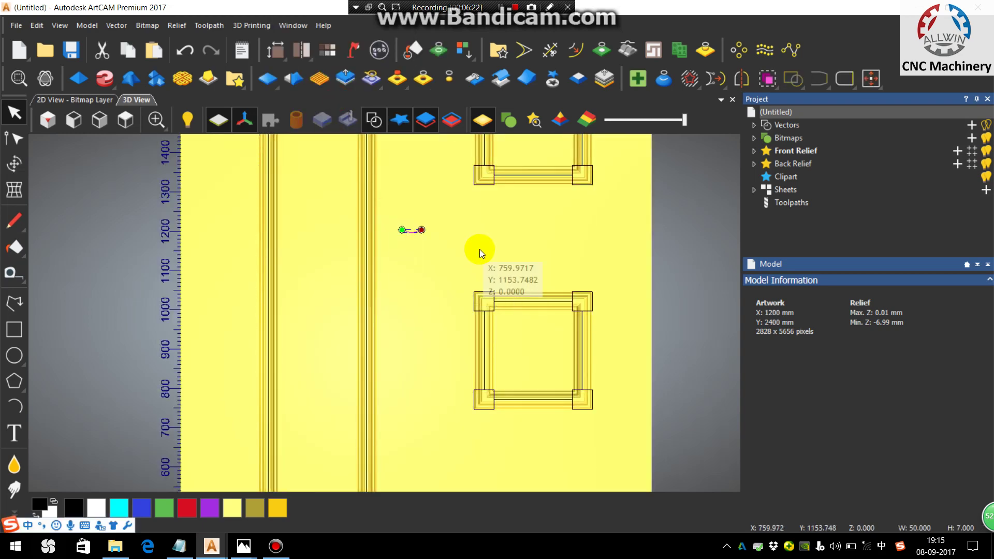
{"action": "scroll", "coordinate": [330, 195], "scroll_direction": "up", "scroll_amount": 4}
{"action": "scroll", "coordinate": [282, 221], "scroll_direction": "up", "scroll_amount": 2}
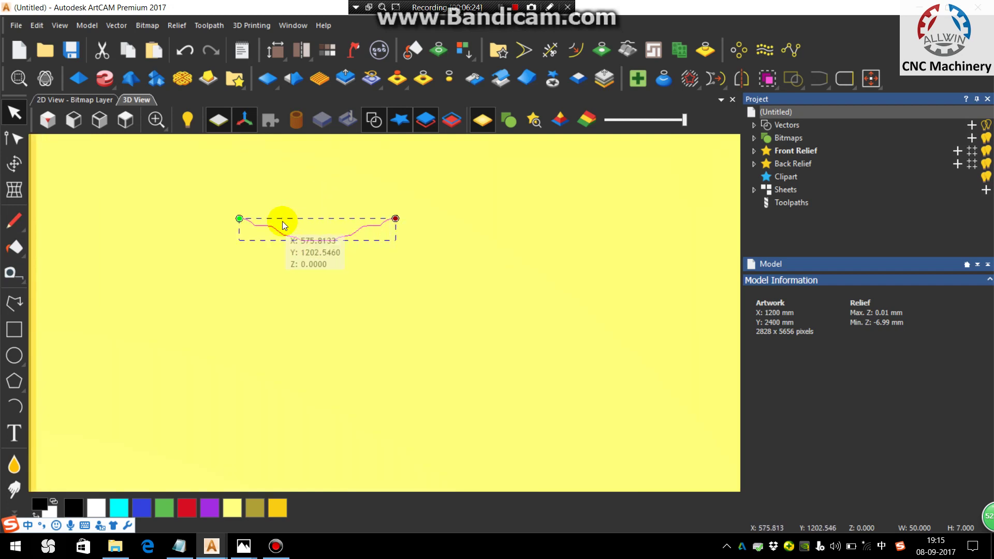
{"action": "left_click", "coordinate": [313, 229]}
{"action": "scroll", "coordinate": [312, 249], "scroll_direction": "down", "scroll_amount": 5}
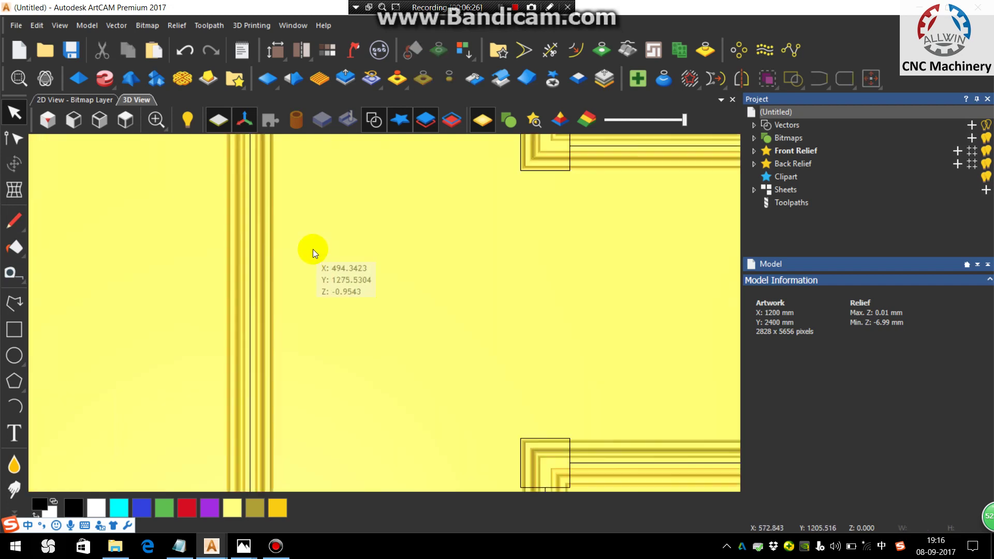
{"action": "scroll", "coordinate": [313, 271], "scroll_direction": "down", "scroll_amount": 4}
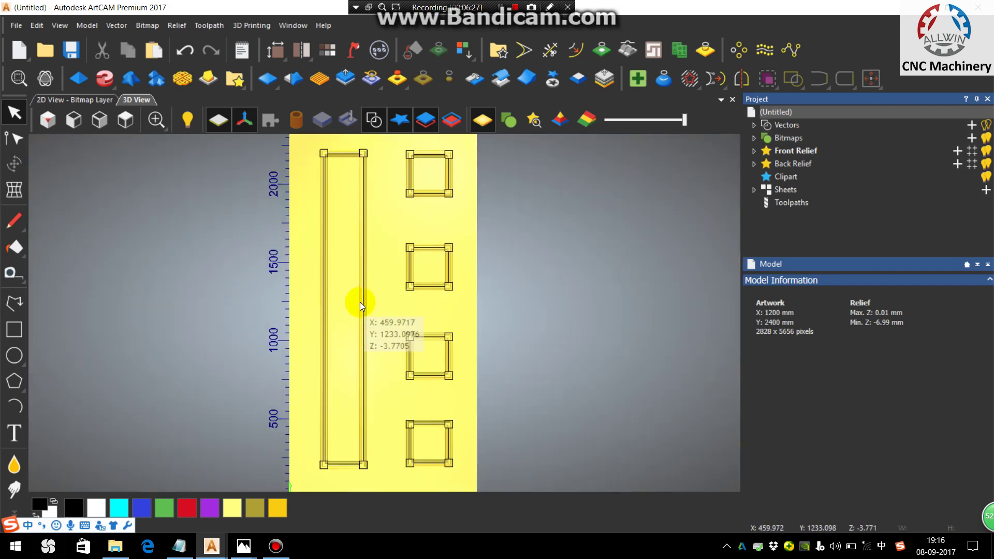
Start a 2D Profile toolpath on the grouped connecting lines and set the profile type to Along.
{"action": "left_click", "coordinate": [324, 322]}
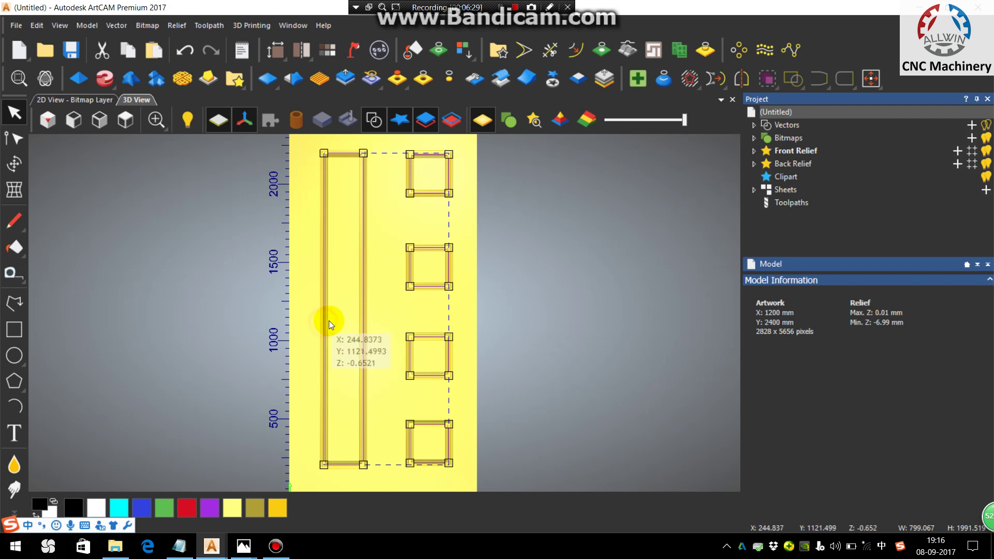
{"action": "left_click", "coordinate": [222, 27]}
{"action": "mouse_move", "coordinate": [290, 89]}
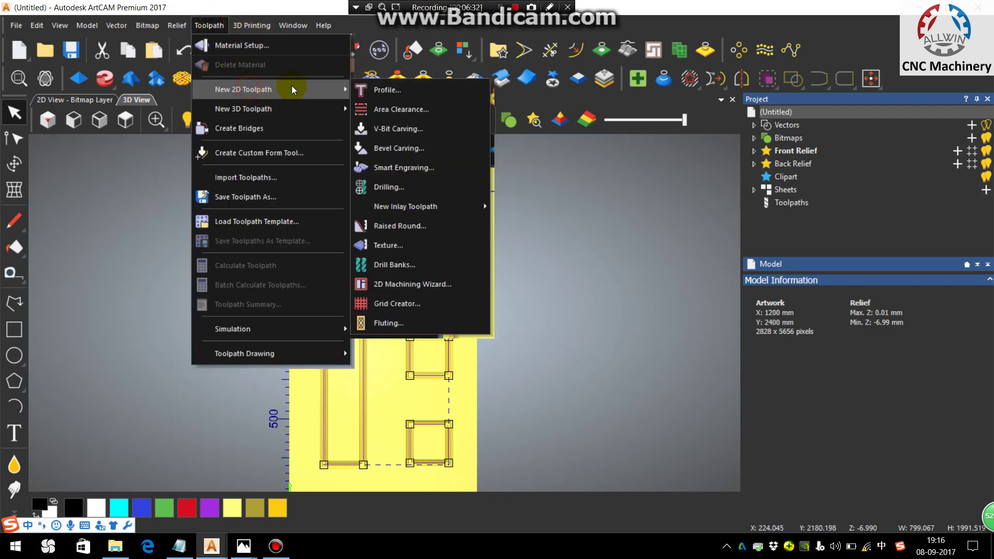
{"action": "left_click", "coordinate": [380, 93]}
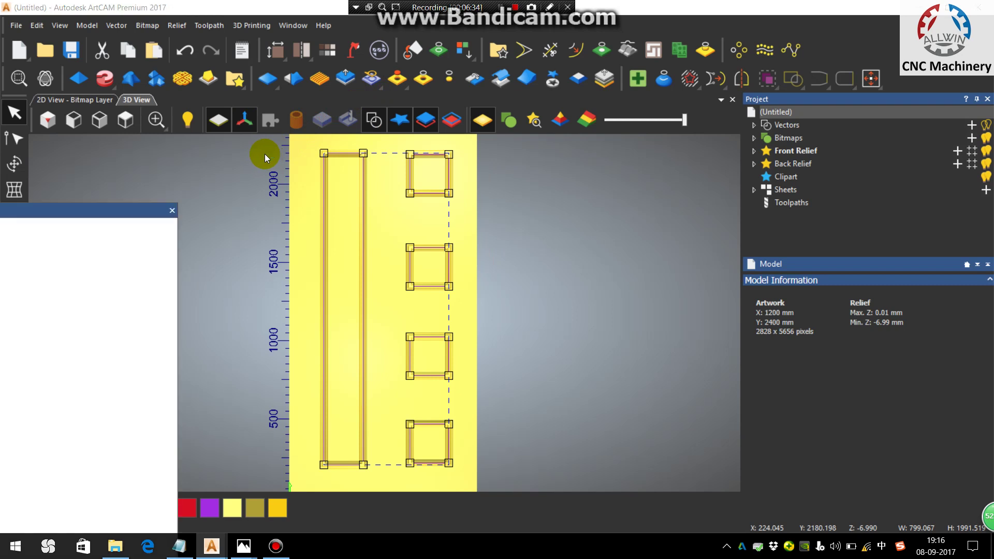
{"action": "left_click_drag", "start_coordinate": [117, 211], "coordinate": [216, 48]}
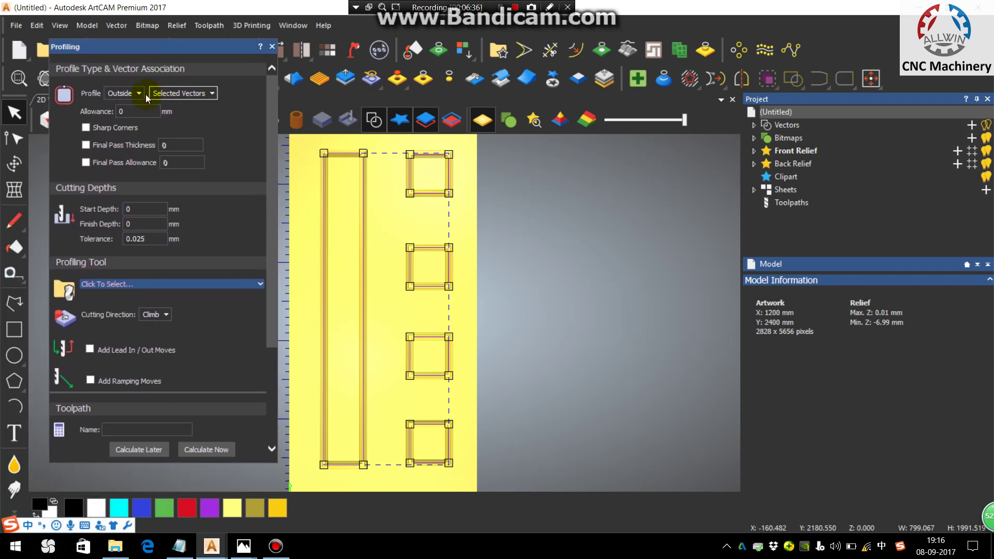
{"action": "left_click", "coordinate": [140, 94]}
{"action": "left_click", "coordinate": [127, 108]}
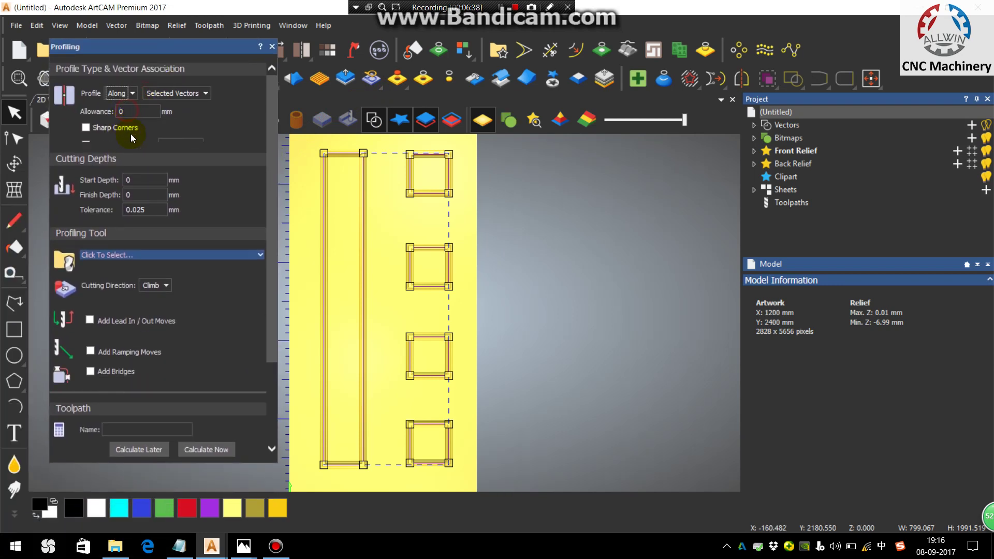
Set the profile toolpath's finish depth to 7 mm and choose T1 Customize D 50 as the profiling tool.
{"action": "left_click", "coordinate": [145, 162]}
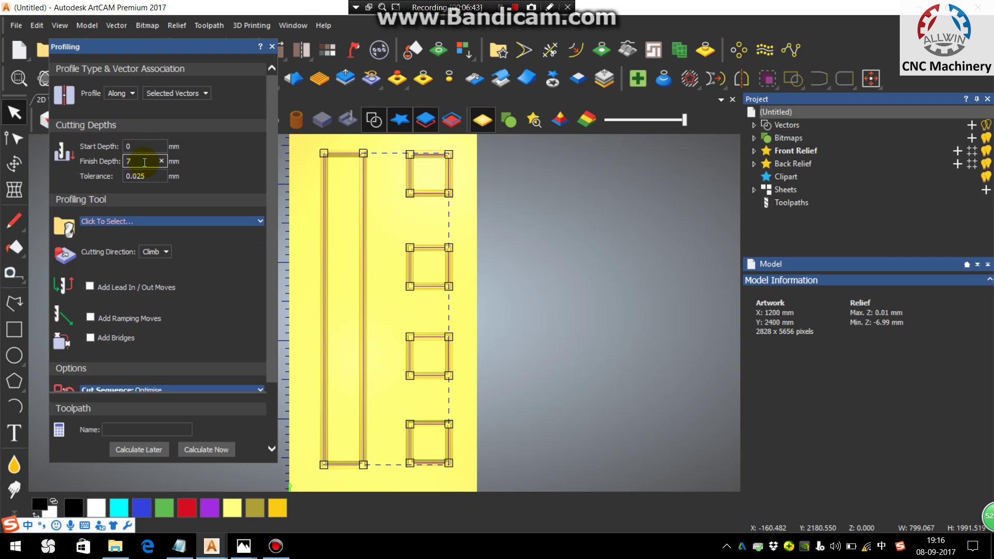
{"action": "type", "text": "7"}
{"action": "key", "text": "Return"}
{"action": "left_click", "coordinate": [206, 222]}
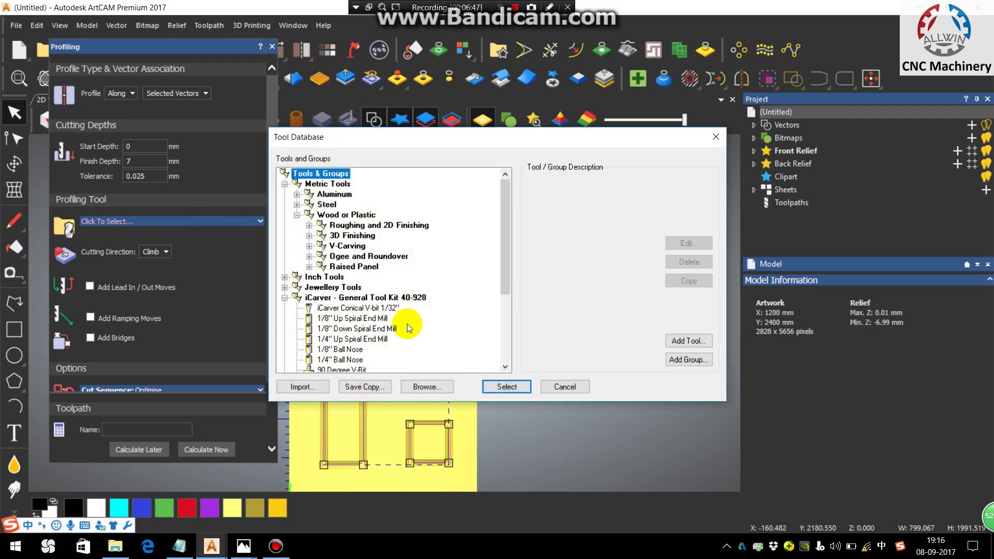
{"action": "scroll", "coordinate": [396, 322], "scroll_direction": "down", "scroll_amount": 4}
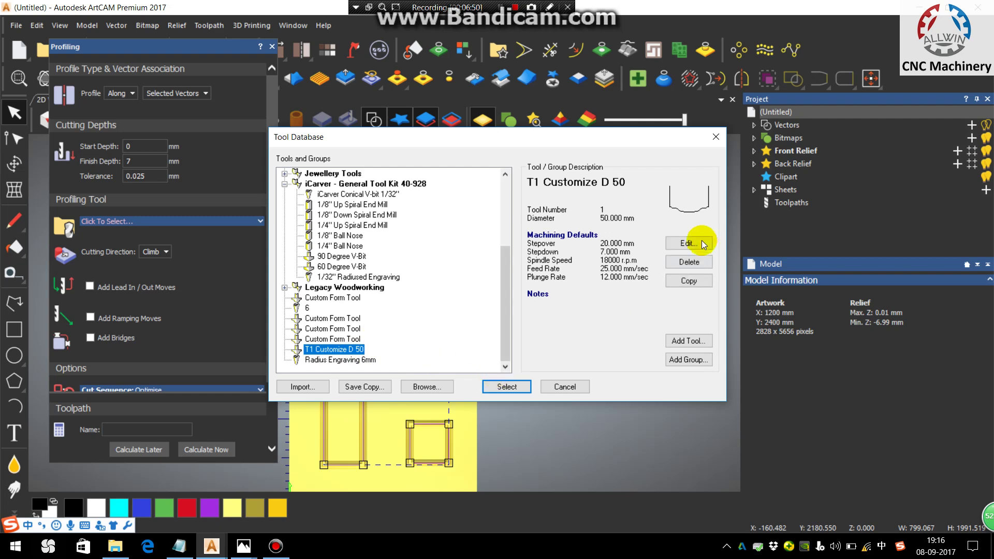
{"action": "mouse_move", "coordinate": [201, 554]}
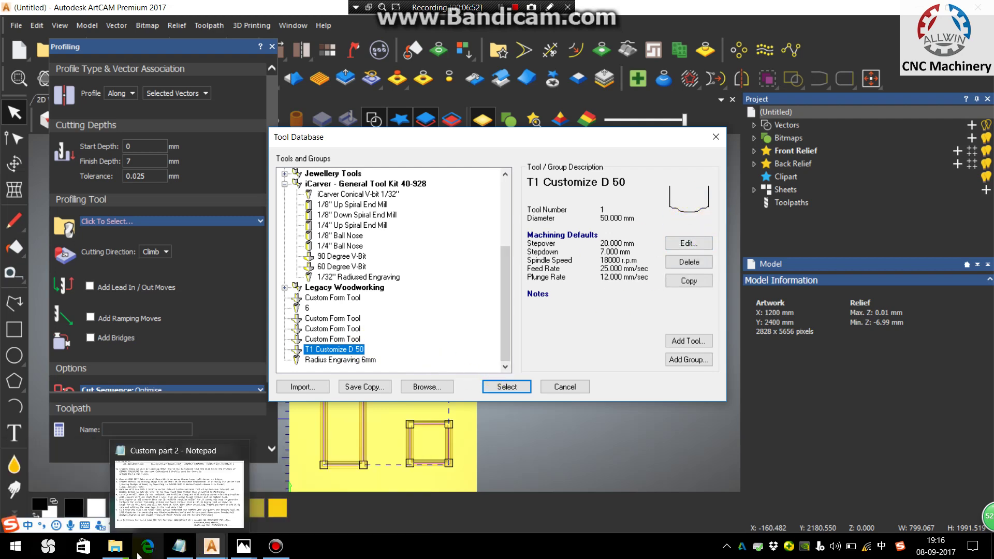
{"action": "mouse_move", "coordinate": [115, 546]}
{"action": "left_click", "coordinate": [129, 495]}
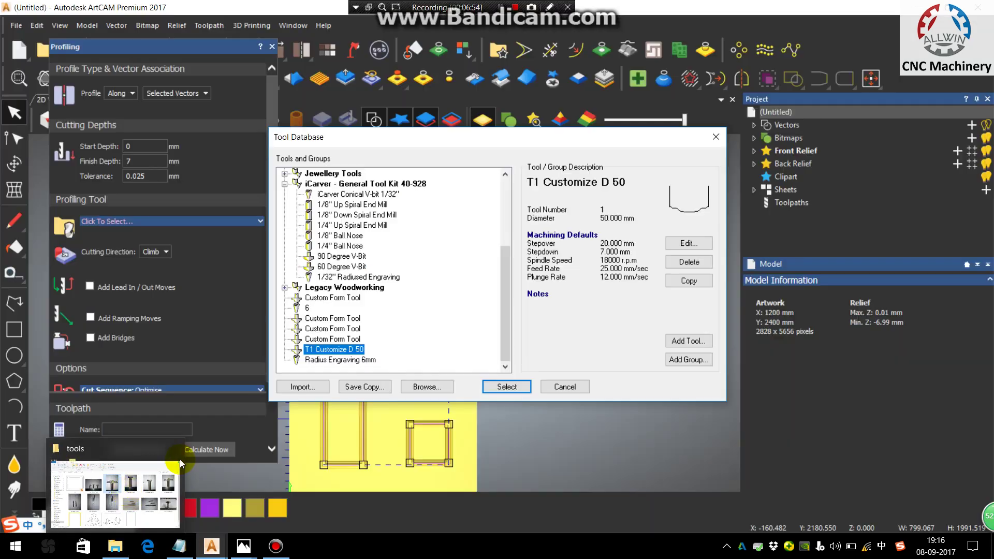
{"action": "left_click", "coordinate": [514, 389]}
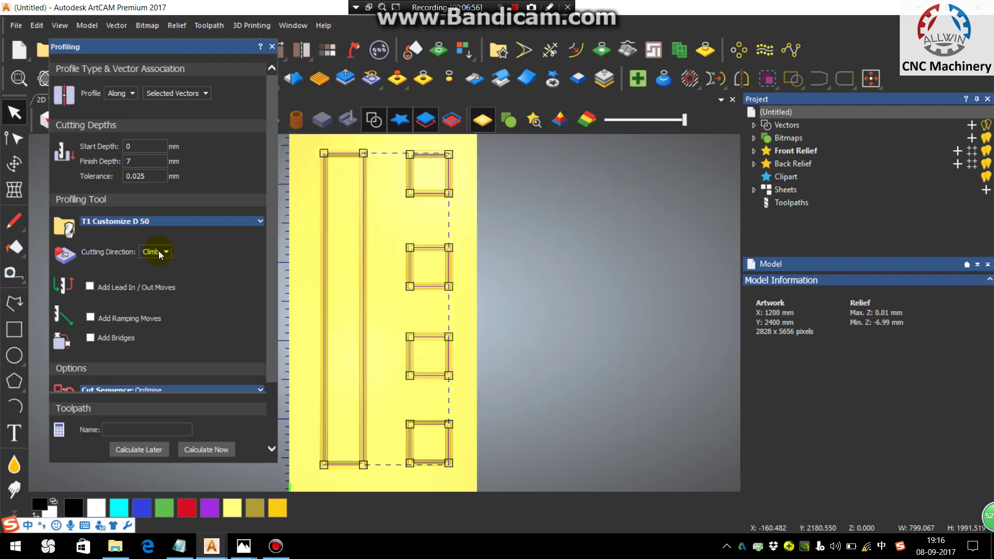
Define the material with a thickness of 10 mm and calculate the profile toolpath.
{"action": "left_click", "coordinate": [185, 220]}
{"action": "scroll", "coordinate": [177, 260], "scroll_direction": "down", "scroll_amount": 4}
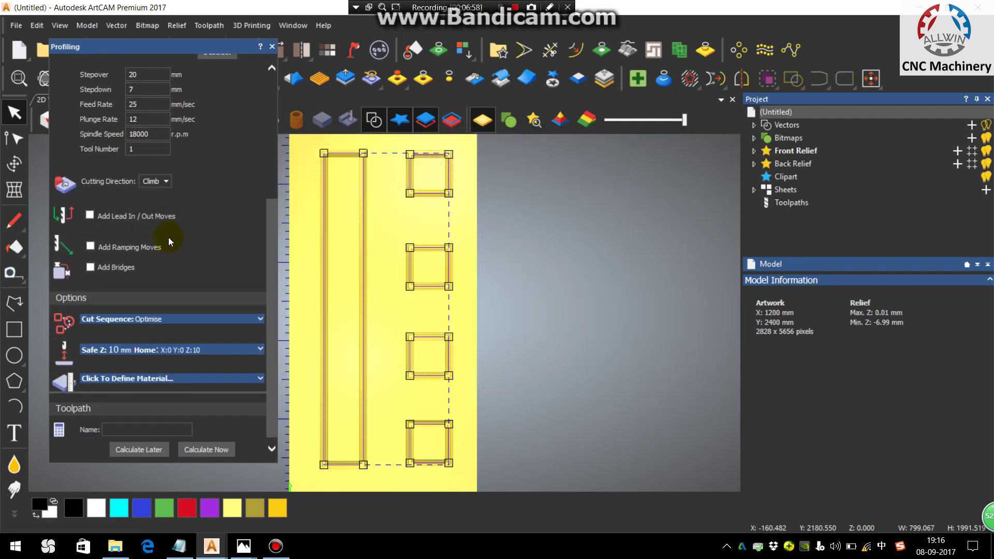
{"action": "scroll", "coordinate": [169, 241], "scroll_direction": "down", "scroll_amount": 1}
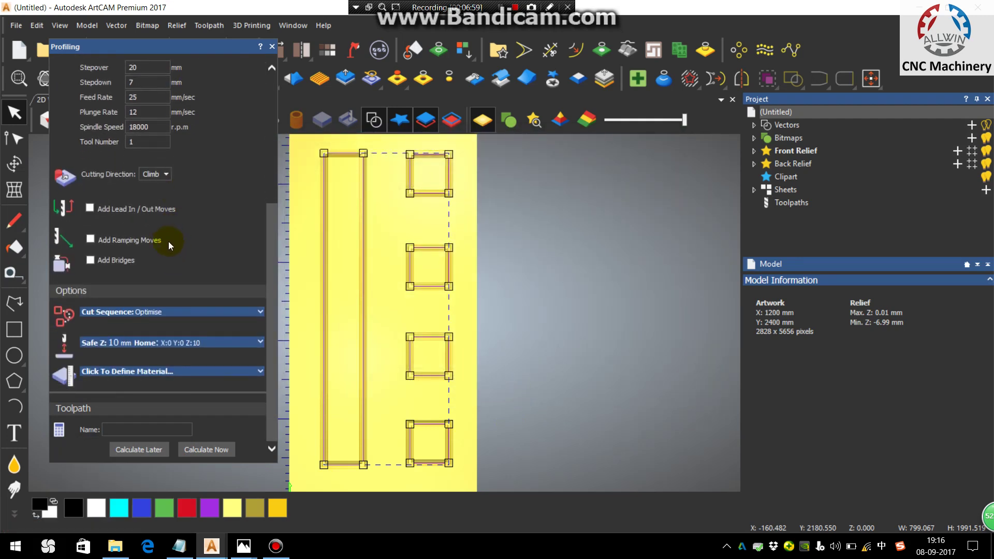
{"action": "left_click", "coordinate": [233, 379]}
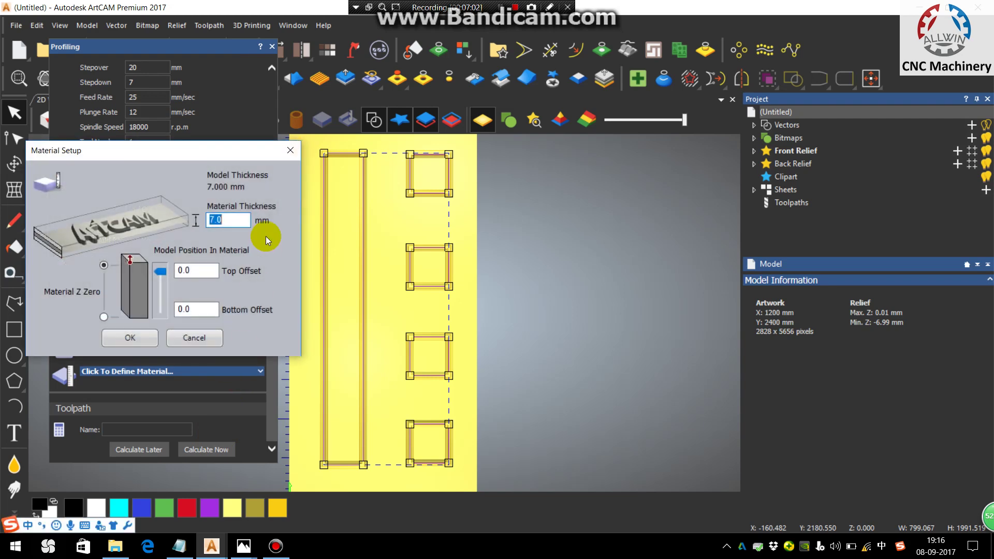
{"action": "type", "text": "10"}
{"action": "left_click", "coordinate": [146, 338]}
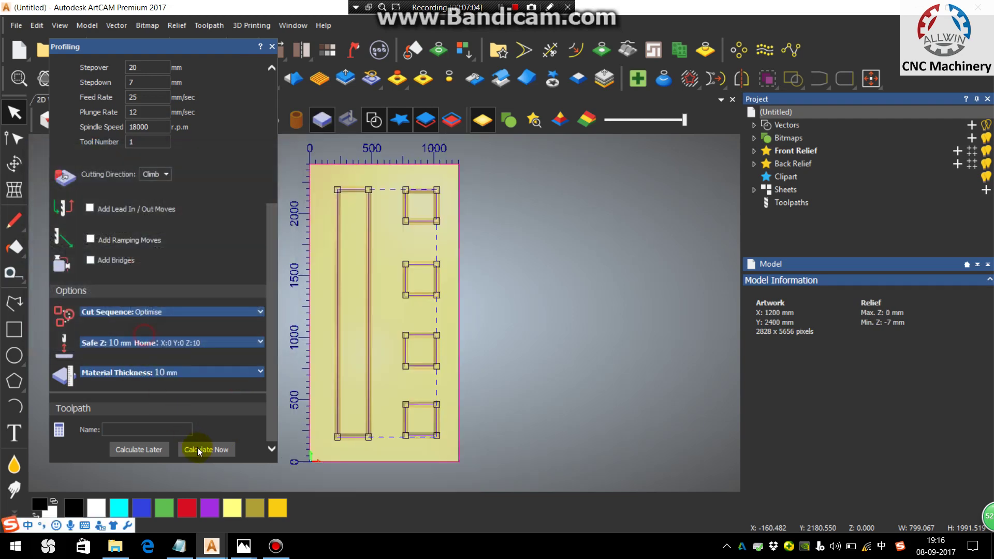
{"action": "left_click", "coordinate": [203, 449]}
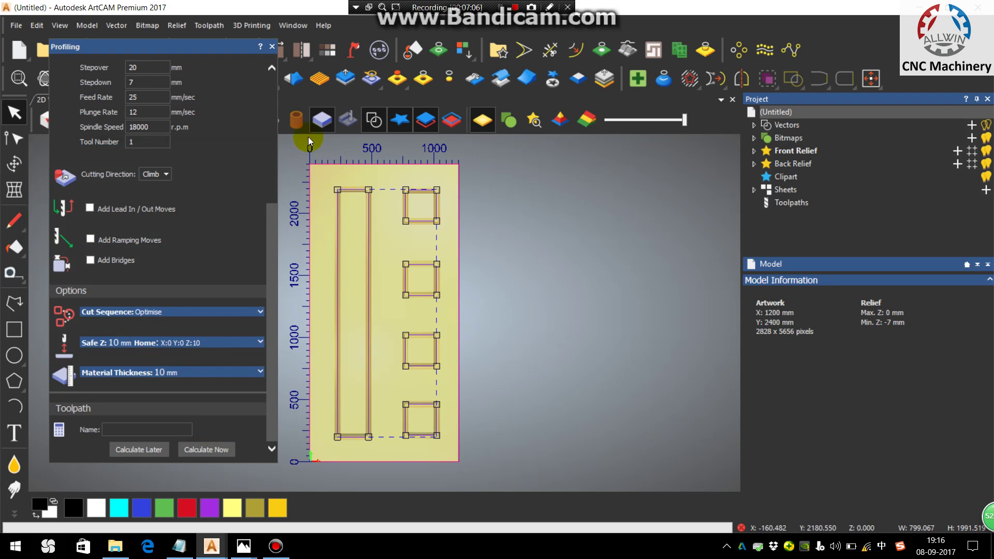
Start a 3D Machine Relief toolpath and limit the area to machine to the selected vectors.
{"action": "left_click_drag", "start_coordinate": [232, 45], "coordinate": [173, 57]}
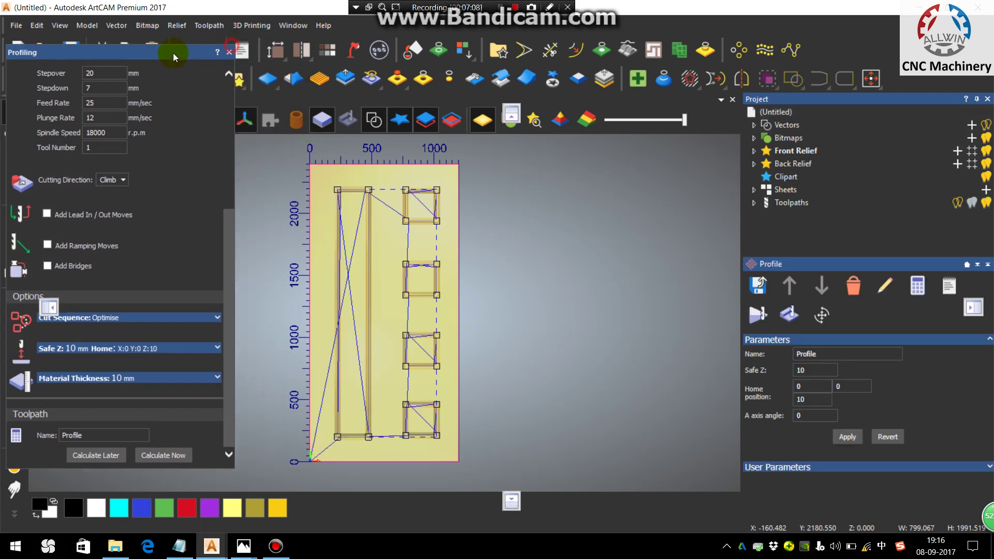
{"action": "scroll", "coordinate": [334, 185], "scroll_direction": "up", "scroll_amount": 4}
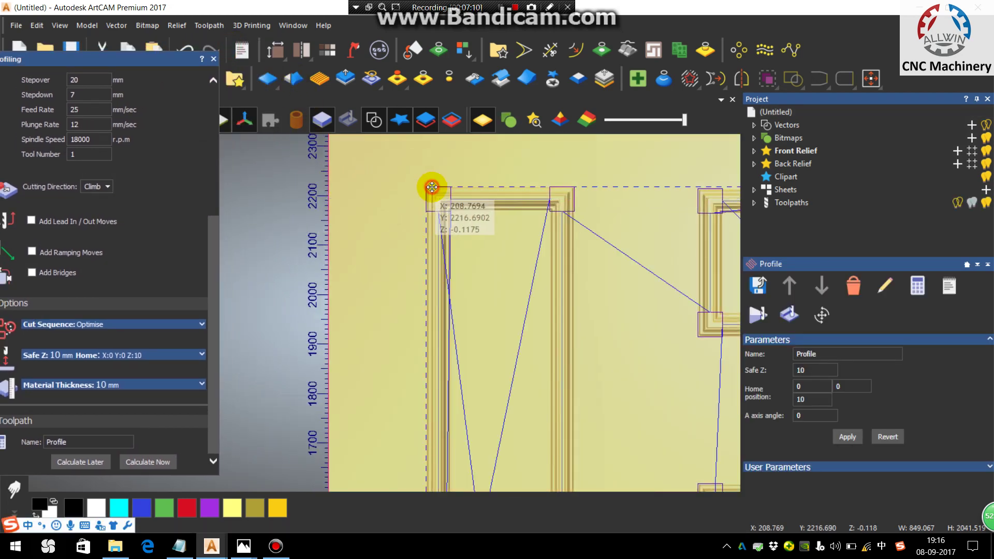
{"action": "scroll", "coordinate": [431, 191], "scroll_direction": "down", "scroll_amount": 3}
{"action": "scroll", "coordinate": [421, 276], "scroll_direction": "down", "scroll_amount": 2}
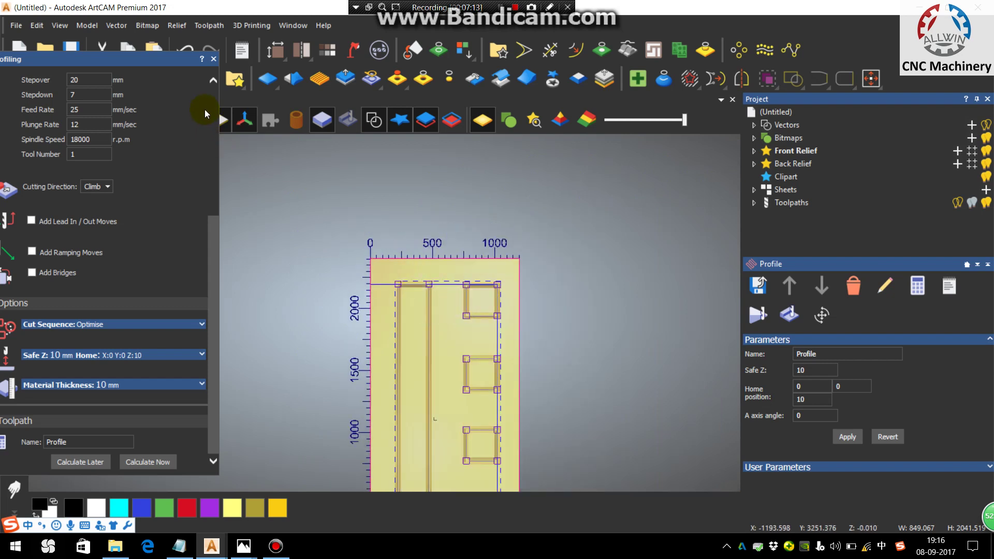
{"action": "left_click_drag", "start_coordinate": [171, 62], "coordinate": [200, 56]}
{"action": "left_click", "coordinate": [212, 26]}
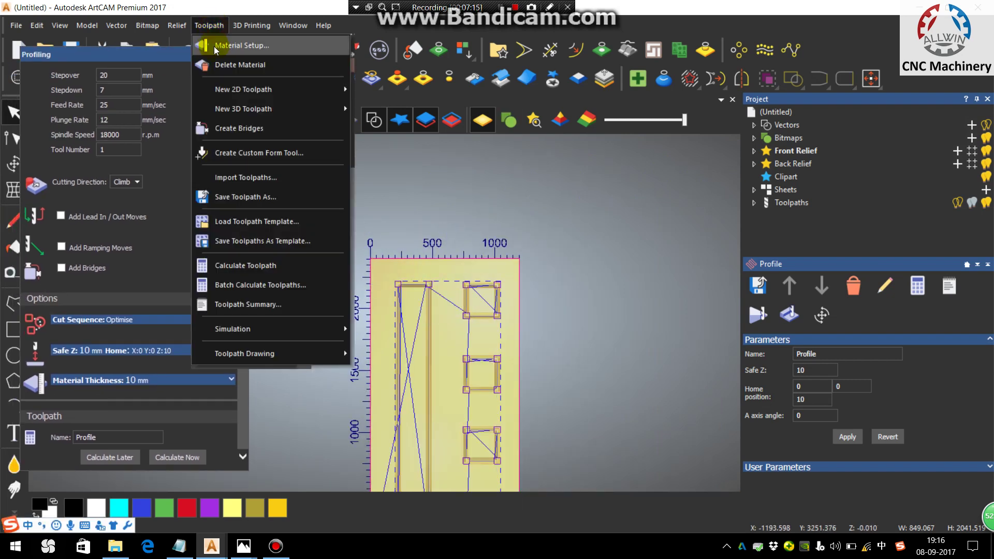
{"action": "mouse_move", "coordinate": [339, 110]}
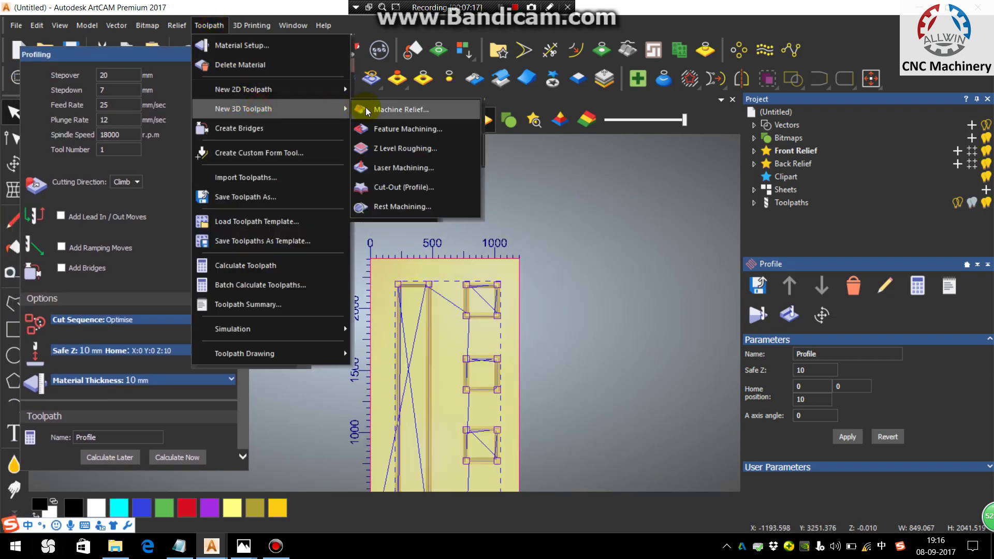
{"action": "left_click", "coordinate": [393, 109]}
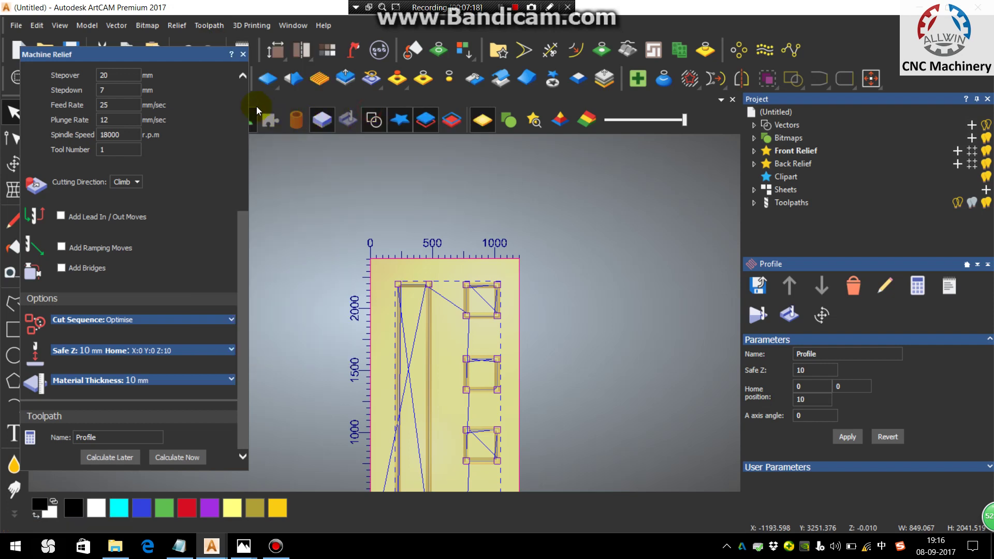
{"action": "left_click", "coordinate": [102, 100]}
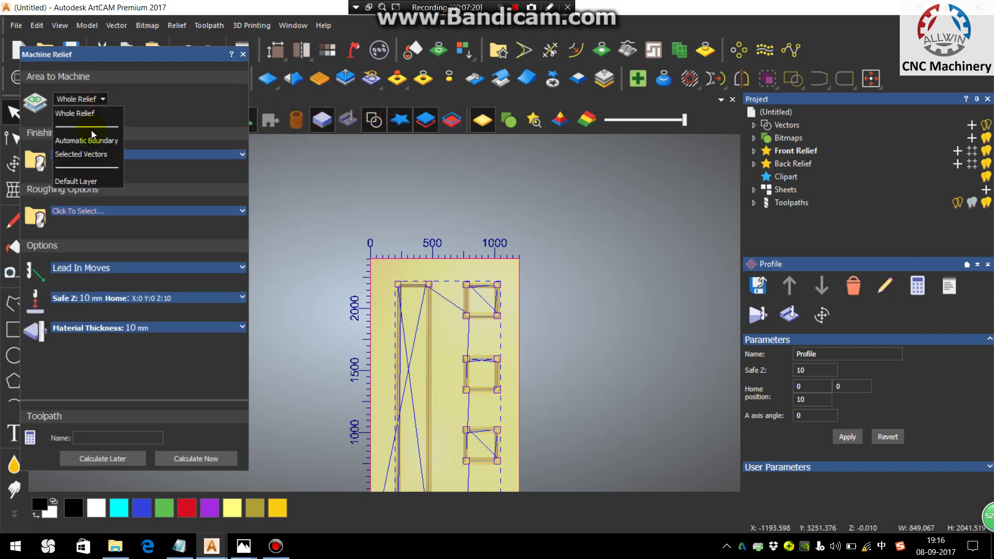
{"action": "left_click", "coordinate": [87, 158]}
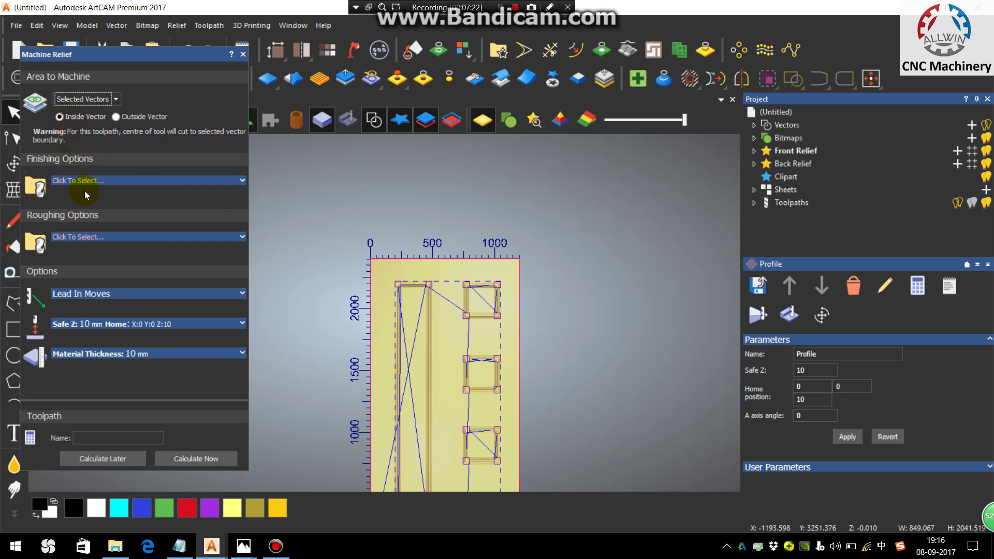
Open the tool database for the finishing tool and highlight Radius Engraving 6mm.
{"action": "left_click", "coordinate": [105, 180]}
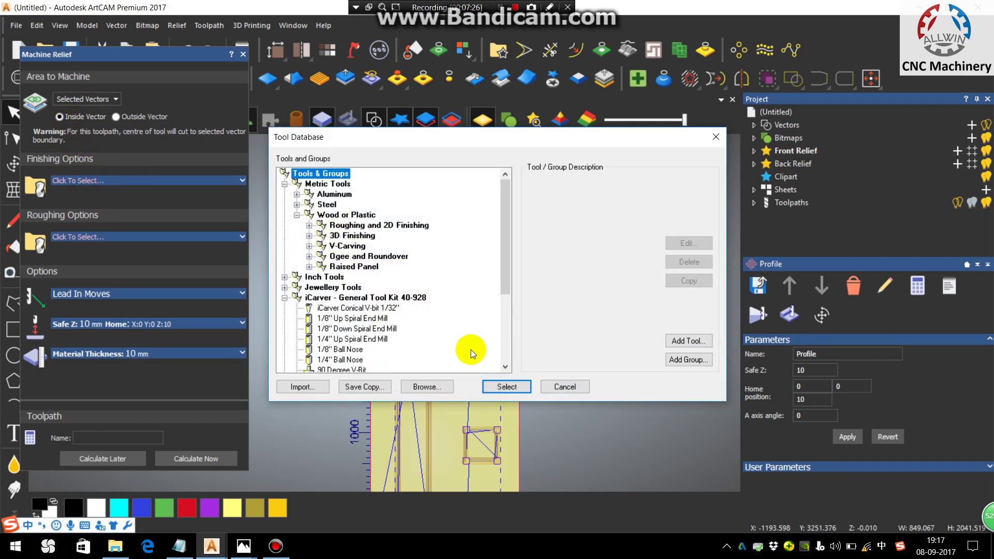
{"action": "scroll", "coordinate": [471, 349], "scroll_direction": "down", "scroll_amount": 4}
{"action": "left_click", "coordinate": [329, 361]}
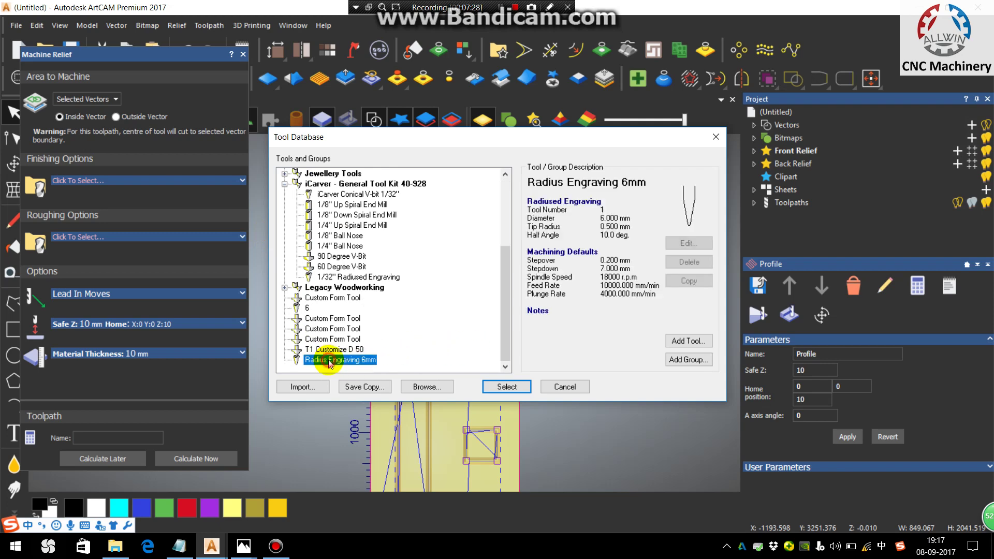
{"action": "left_click", "coordinate": [672, 341]}
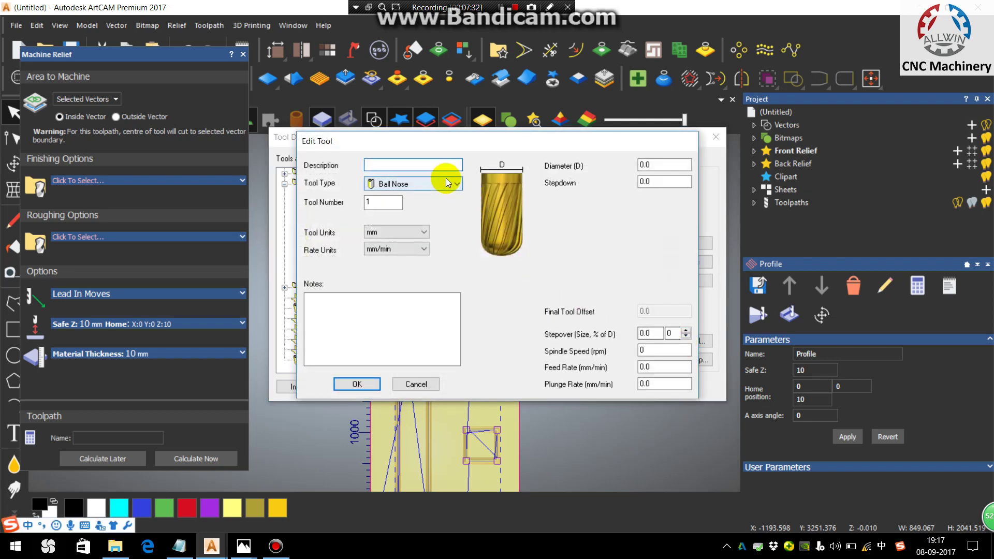
{"action": "left_click", "coordinate": [445, 183]}
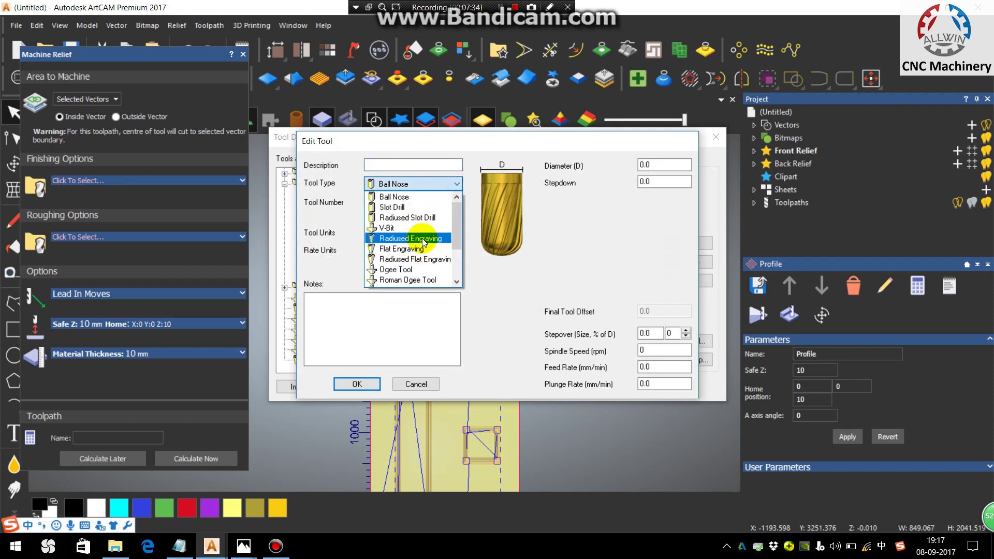
{"action": "left_click", "coordinate": [422, 238]}
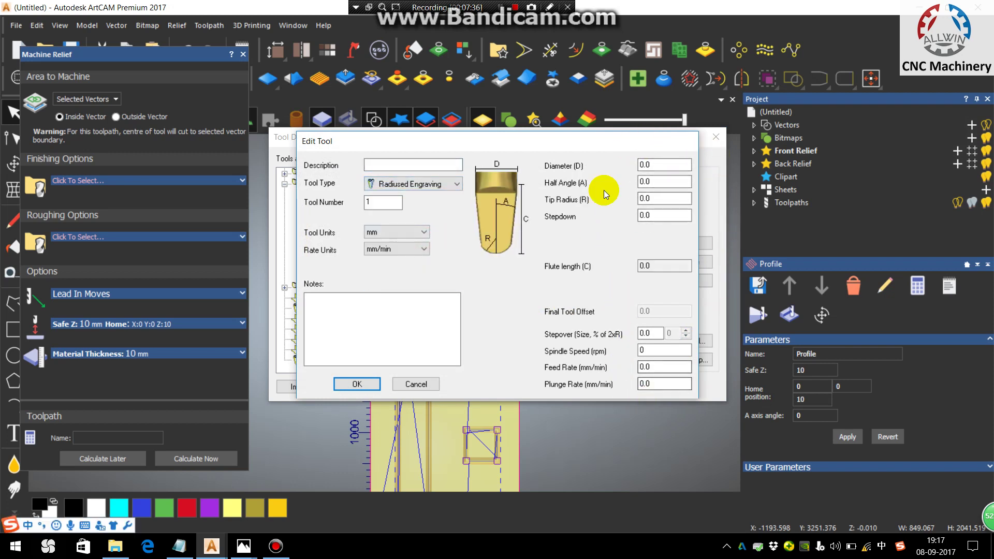
{"action": "left_click", "coordinate": [410, 386]}
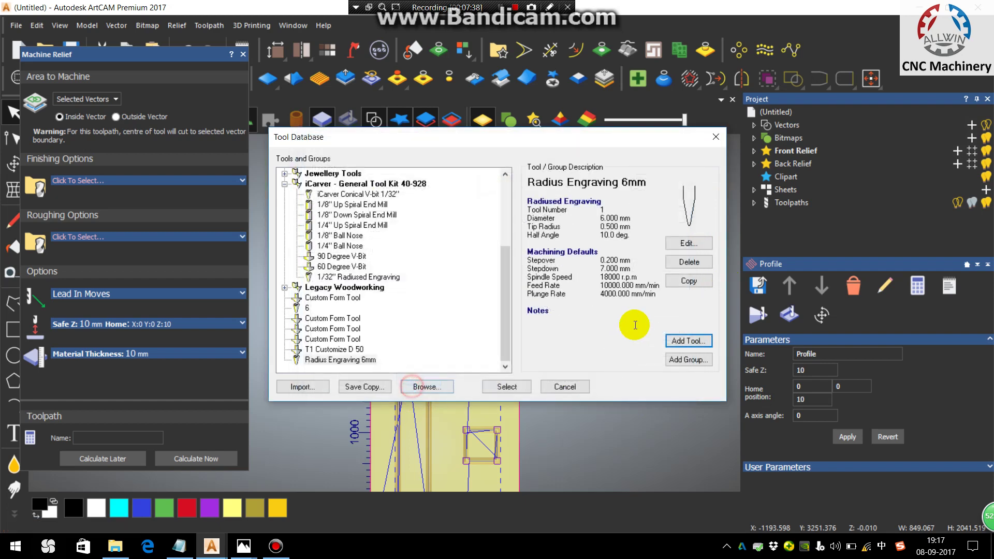
Review the Radius Engraving 6mm definition, assign it as the finishing tool and calculate the relief toolpath.
{"action": "left_click", "coordinate": [694, 243]}
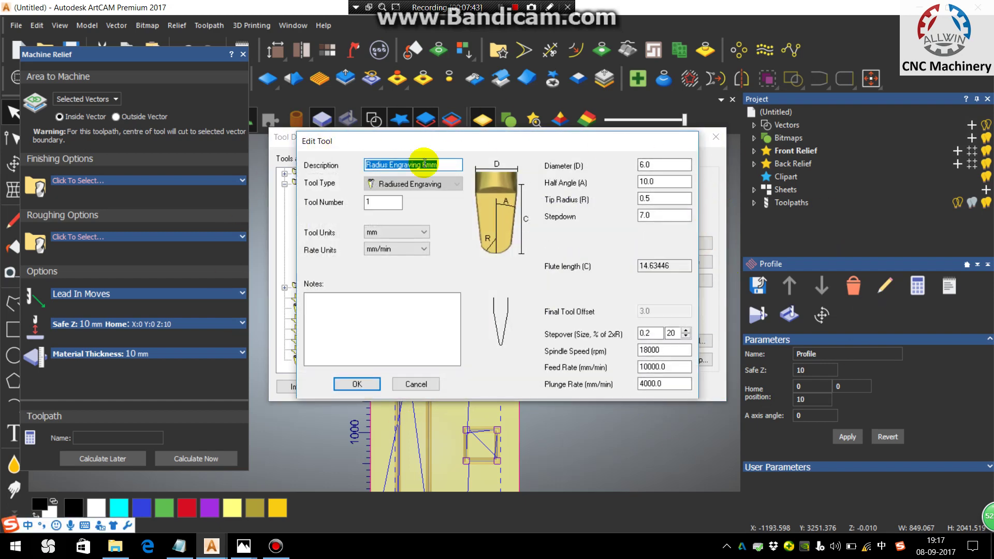
{"action": "left_click", "coordinate": [358, 383]}
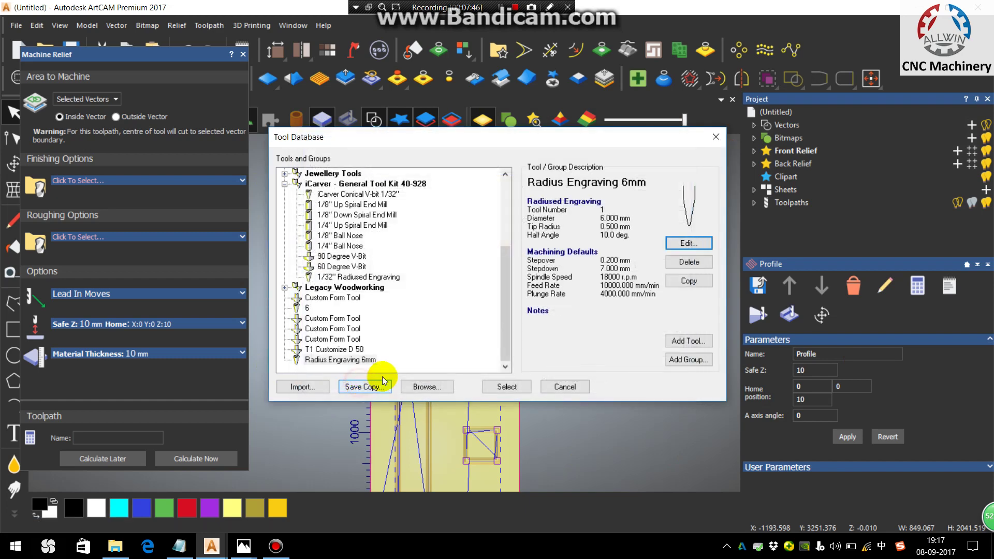
{"action": "left_click", "coordinate": [503, 387]}
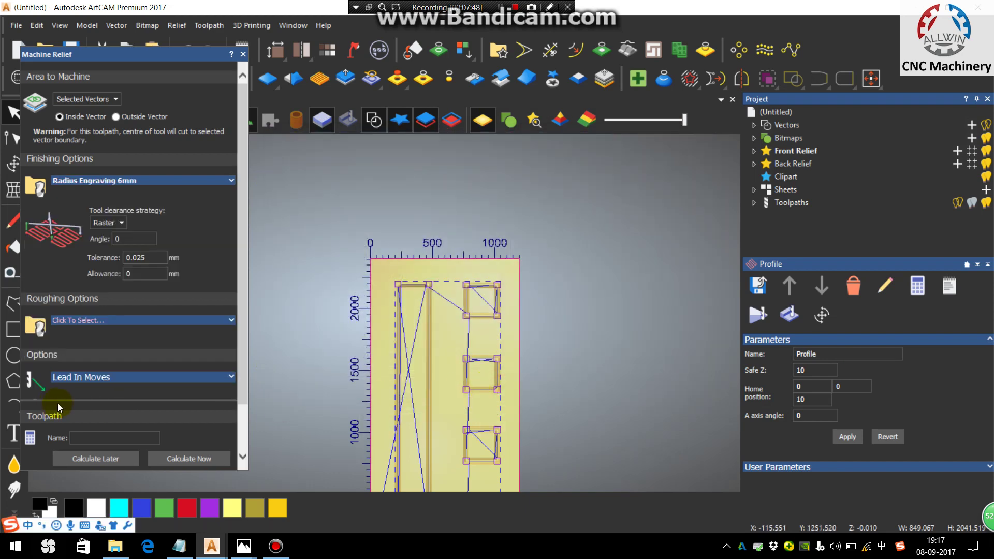
{"action": "scroll", "coordinate": [88, 383], "scroll_direction": "down", "scroll_amount": 2}
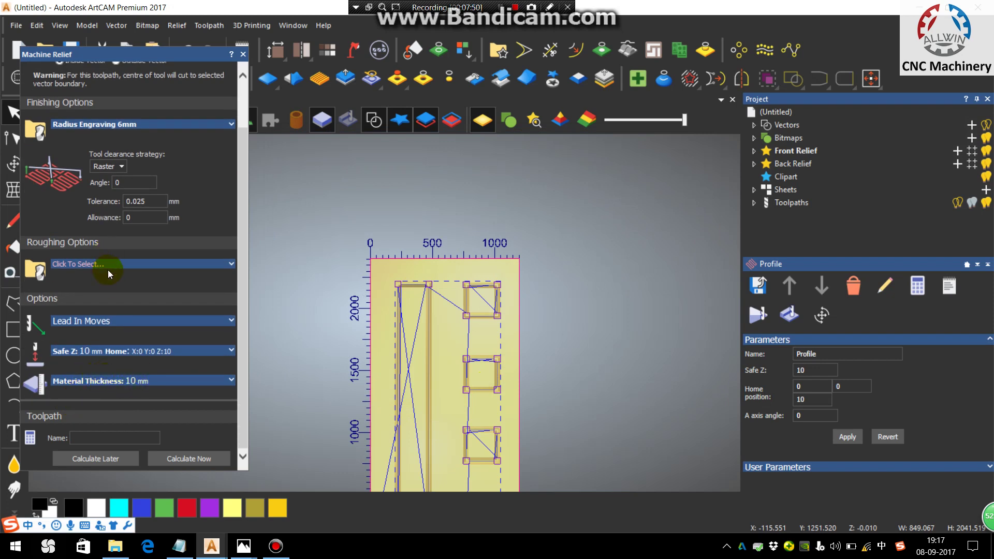
{"action": "scroll", "coordinate": [107, 270], "scroll_direction": "up", "scroll_amount": 2}
{"action": "scroll", "coordinate": [109, 269], "scroll_direction": "down", "scroll_amount": 2}
{"action": "left_click", "coordinate": [188, 457]}
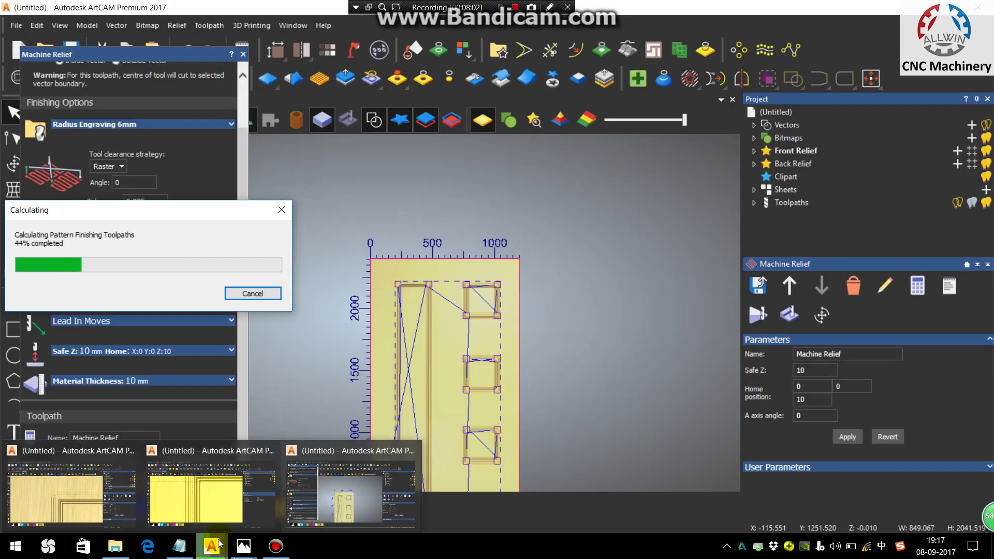
Switch to the Photos viewer to examine the picture of the engraving bits, and return to ArtCAM.
{"action": "mouse_move", "coordinate": [248, 549]}
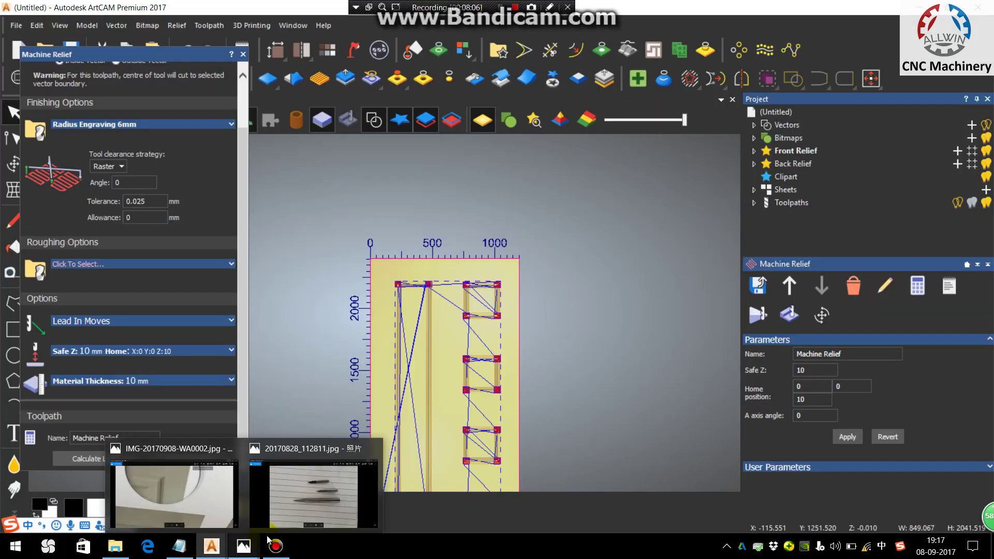
{"action": "left_click", "coordinate": [318, 479]}
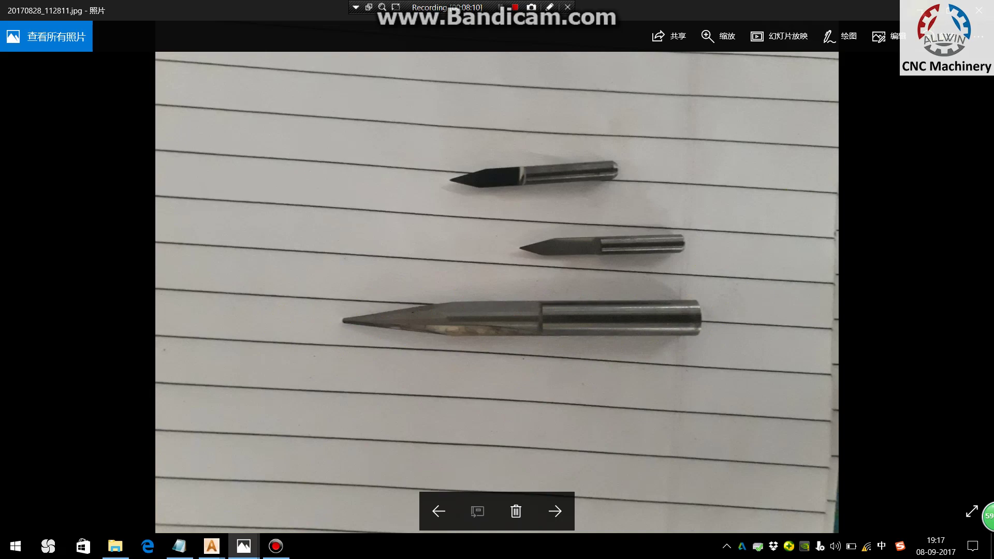
{"action": "key", "text": "alt+Tab"}
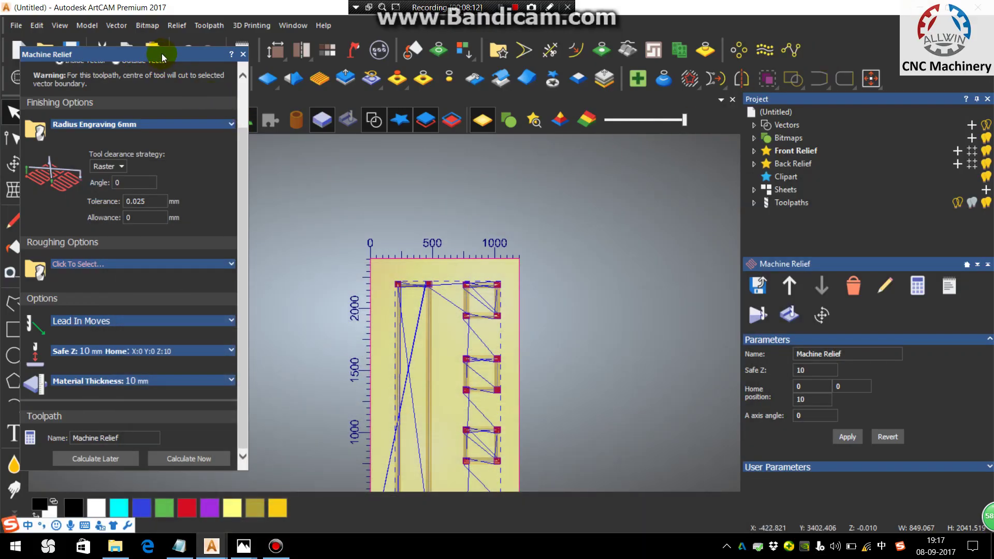
Close the relief toolpath settings, simulate all toolpaths and examine the panel corners in the simulated door.
{"action": "left_click", "coordinate": [244, 55]}
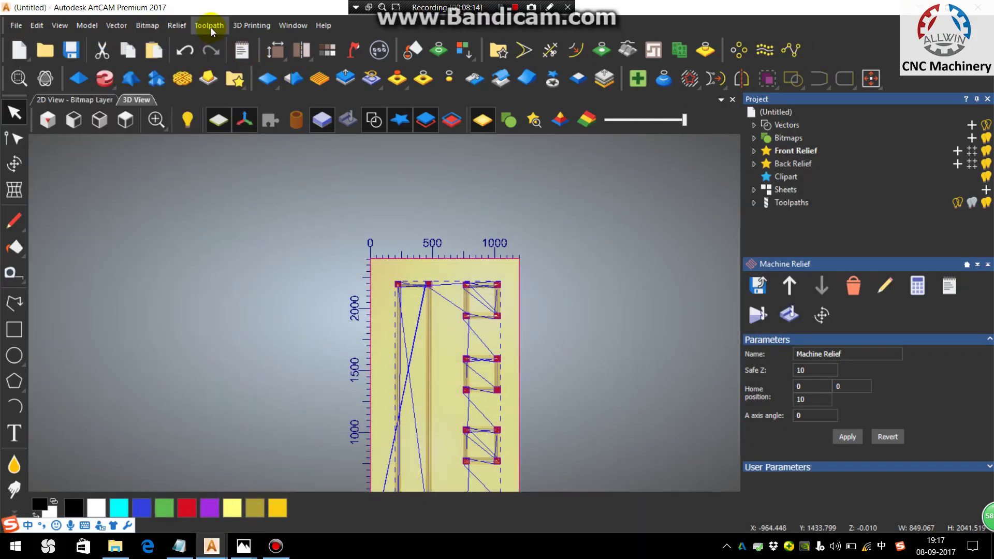
{"action": "left_click", "coordinate": [210, 25]}
{"action": "mouse_move", "coordinate": [333, 327]}
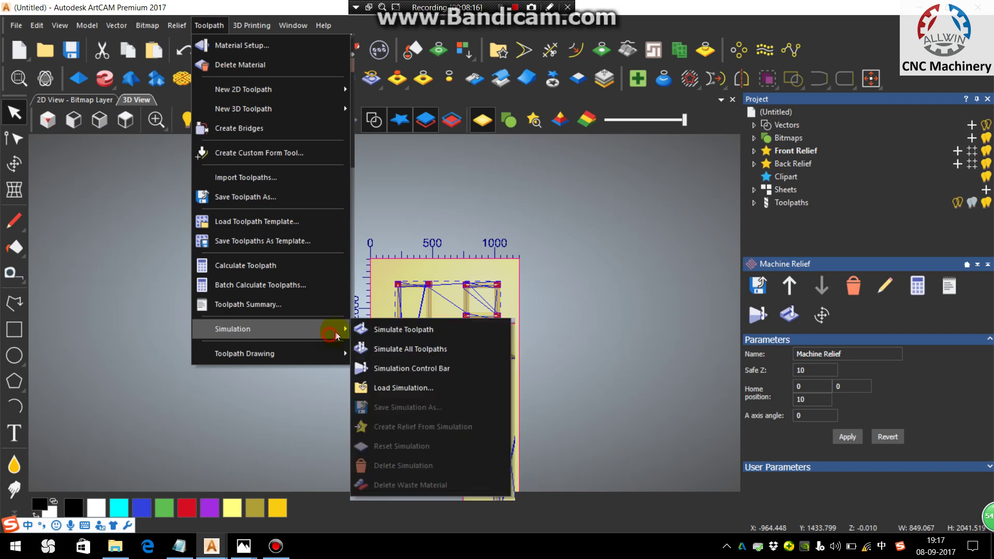
{"action": "left_click", "coordinate": [411, 353]}
{"action": "left_click", "coordinate": [439, 381]}
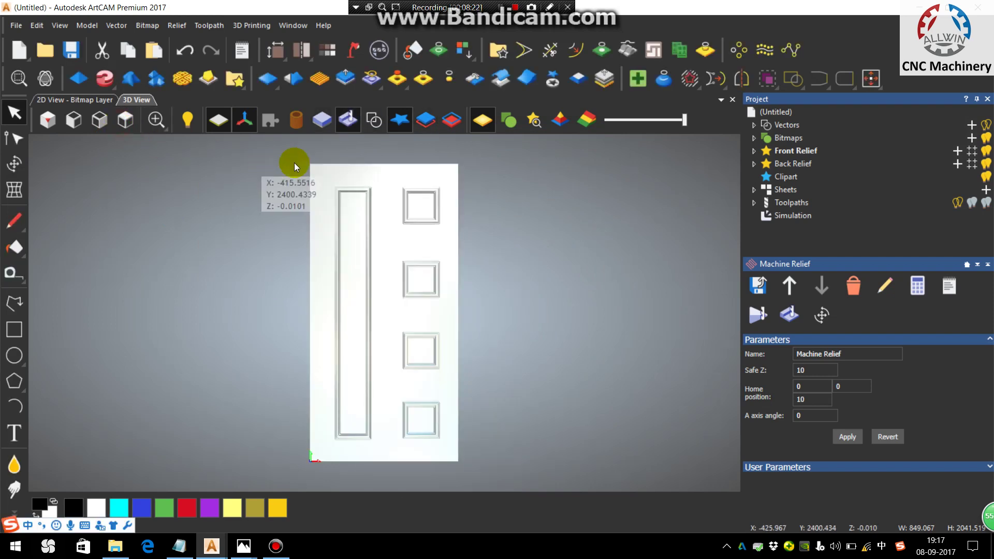
{"action": "scroll", "coordinate": [348, 202], "scroll_direction": "up", "scroll_amount": 5}
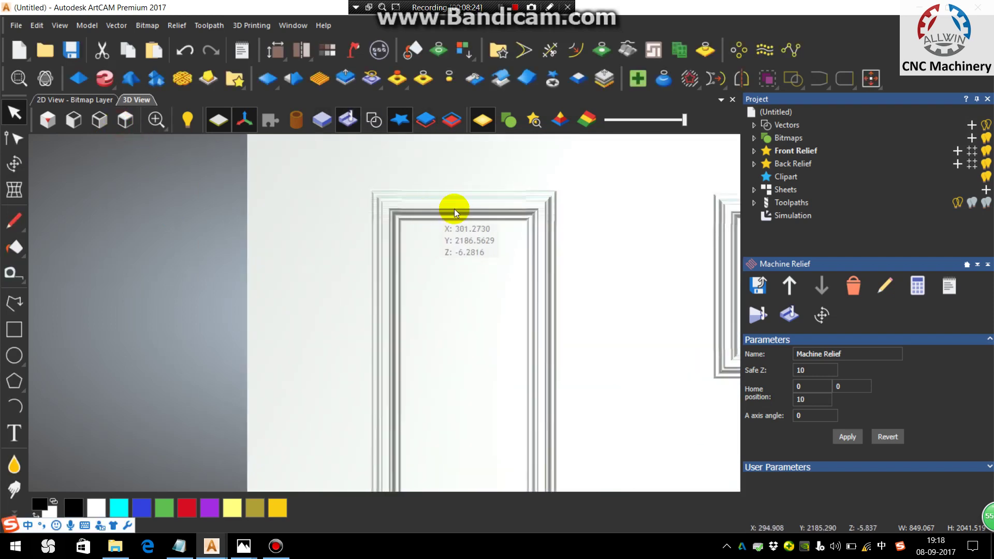
{"action": "scroll", "coordinate": [526, 200], "scroll_direction": "up", "scroll_amount": 3}
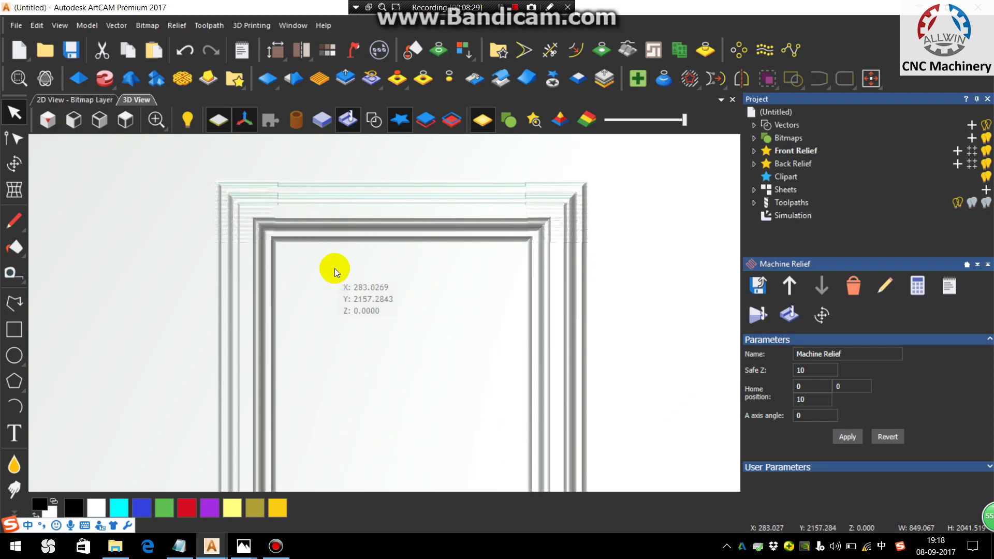
{"action": "scroll", "coordinate": [371, 358], "scroll_direction": "down", "scroll_amount": 5}
{"action": "scroll", "coordinate": [375, 214], "scroll_direction": "up", "scroll_amount": 6}
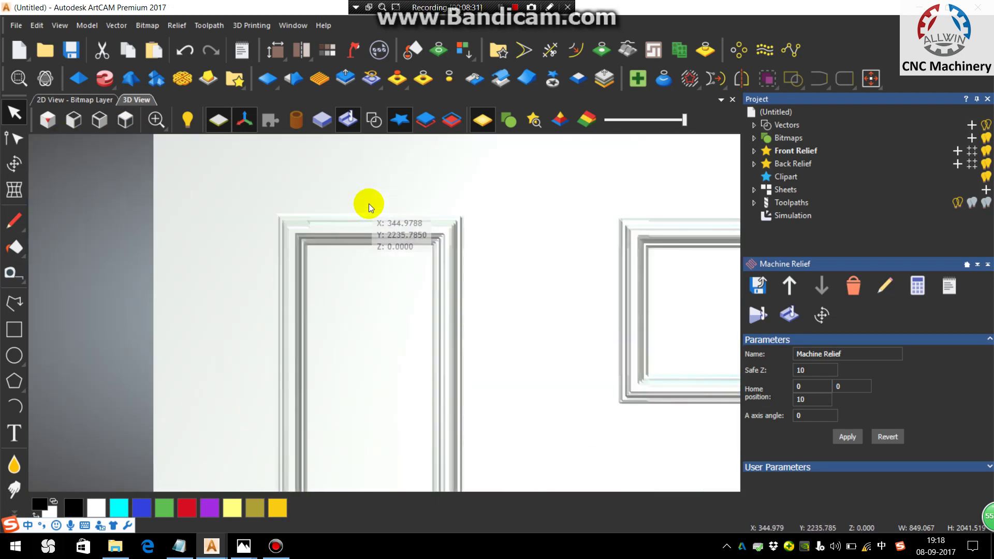
{"action": "scroll", "coordinate": [573, 244], "scroll_direction": "up", "scroll_amount": 2}
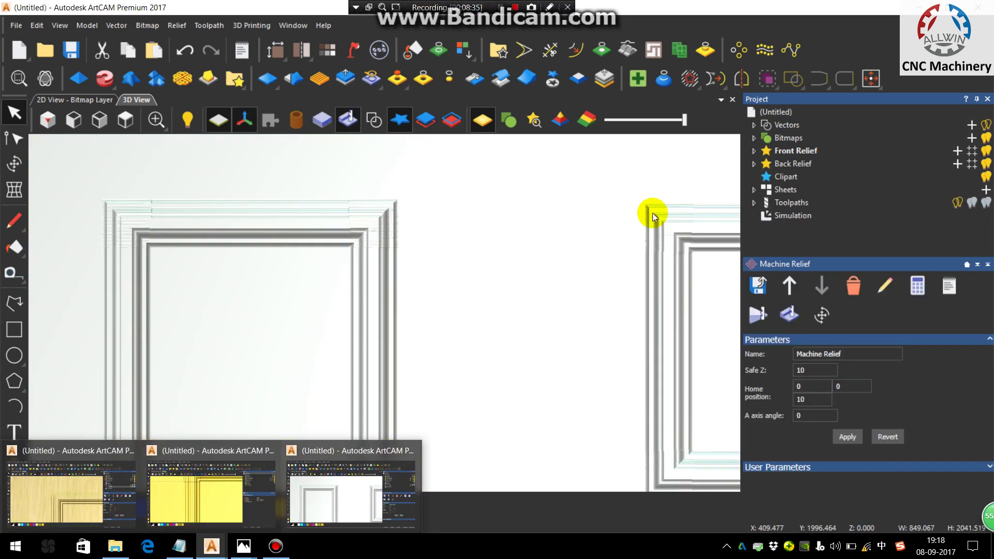
Set the simulation's rendering material to Light Oak (V) and apply it.
{"action": "left_click", "coordinate": [806, 216]}
{"action": "left_click", "coordinate": [839, 357]}
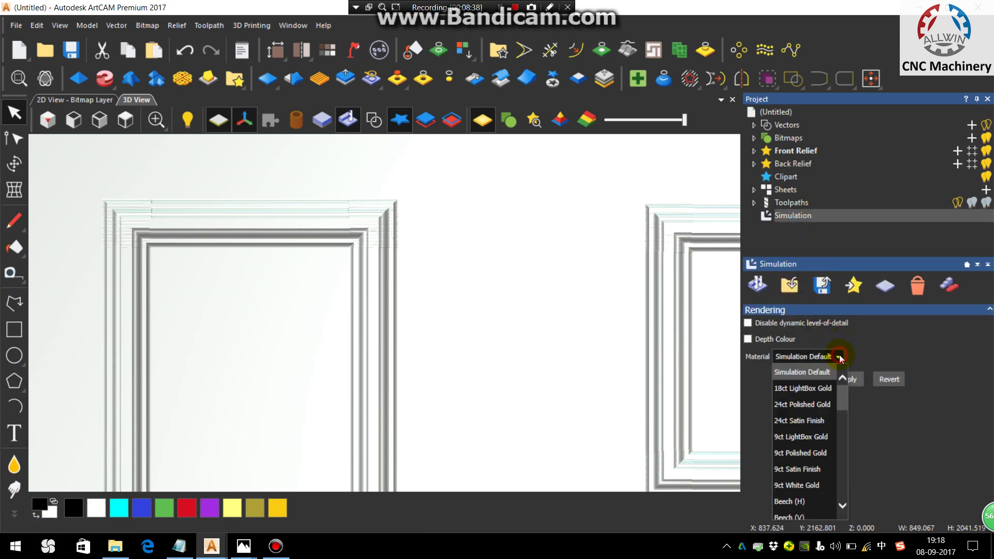
{"action": "scroll", "coordinate": [825, 415], "scroll_direction": "down", "scroll_amount": 7}
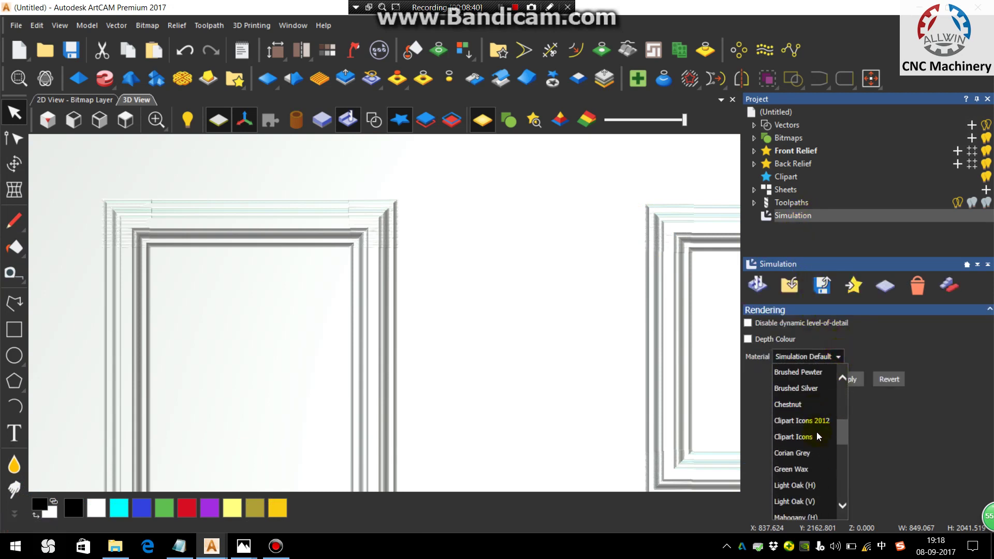
{"action": "scroll", "coordinate": [817, 437], "scroll_direction": "down", "scroll_amount": 7}
{"action": "scroll", "coordinate": [813, 414], "scroll_direction": "up", "scroll_amount": 6}
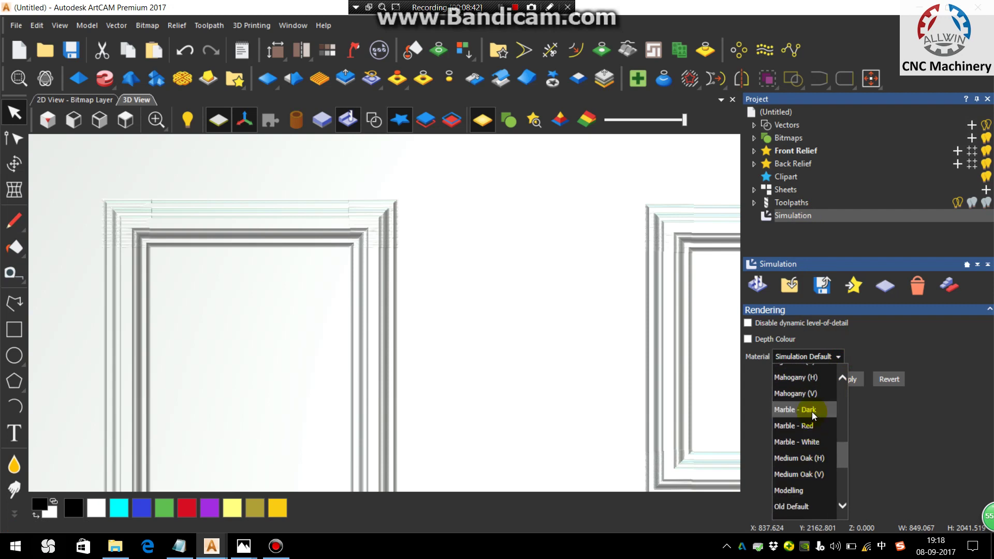
{"action": "scroll", "coordinate": [815, 422], "scroll_direction": "down", "scroll_amount": 4}
{"action": "scroll", "coordinate": [813, 414], "scroll_direction": "up", "scroll_amount": 1}
{"action": "scroll", "coordinate": [812, 413], "scroll_direction": "down", "scroll_amount": 2}
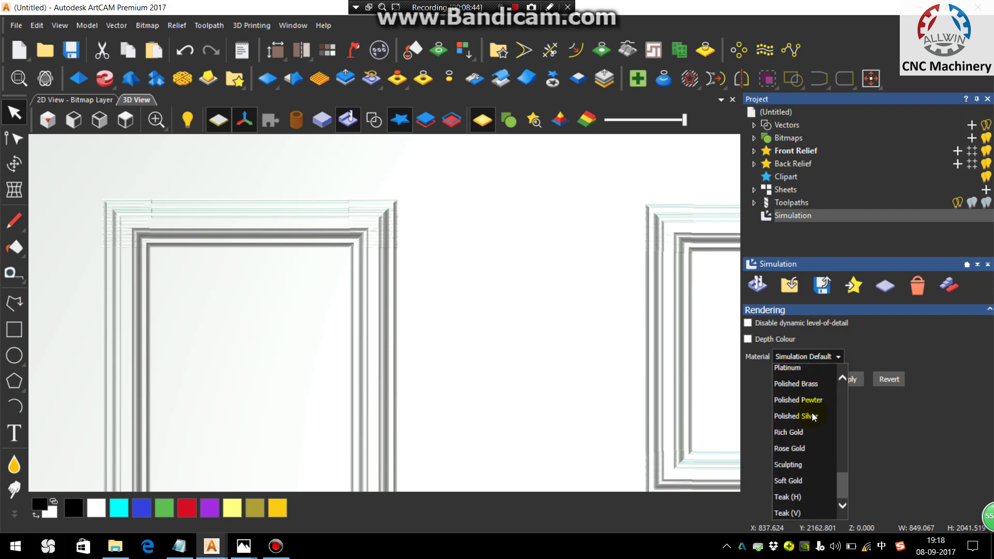
{"action": "scroll", "coordinate": [808, 409], "scroll_direction": "up", "scroll_amount": 4}
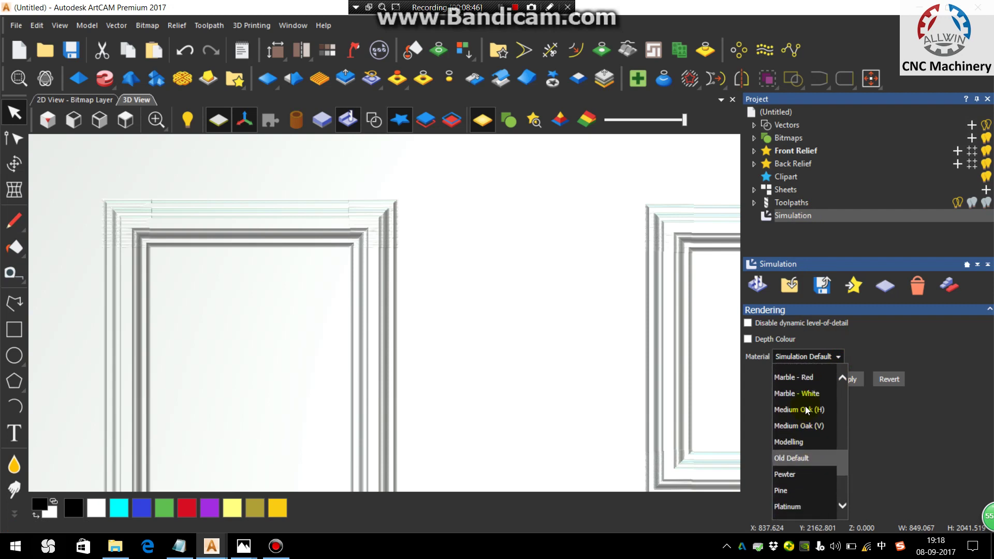
{"action": "scroll", "coordinate": [806, 409], "scroll_direction": "up", "scroll_amount": 1}
{"action": "left_click", "coordinate": [814, 389]}
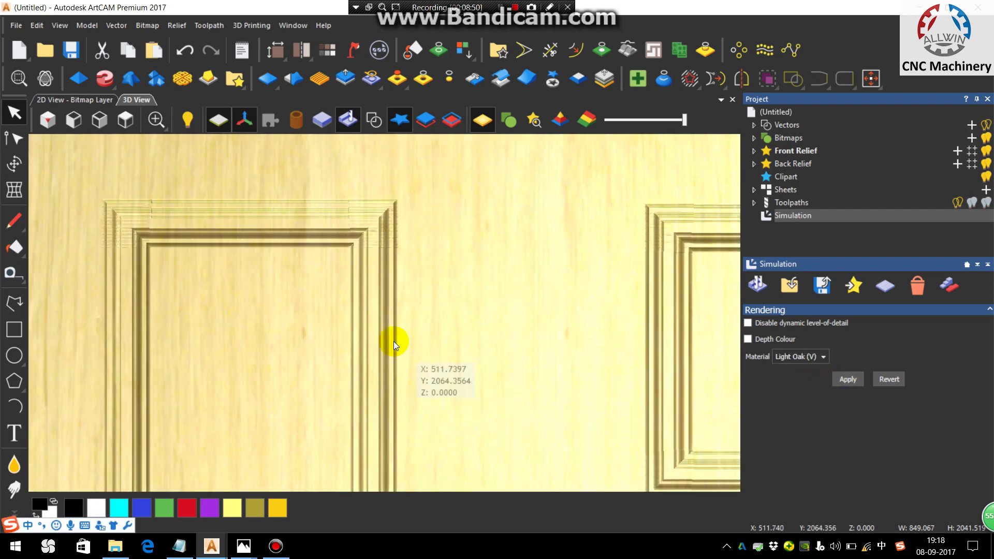
Examine the finished panel corners and compare them with the profile-only simulation in the other ArtCAM window, returning to this model.
{"action": "scroll", "coordinate": [218, 265], "scroll_direction": "up", "scroll_amount": 2}
{"action": "scroll", "coordinate": [177, 230], "scroll_direction": "up", "scroll_amount": 2}
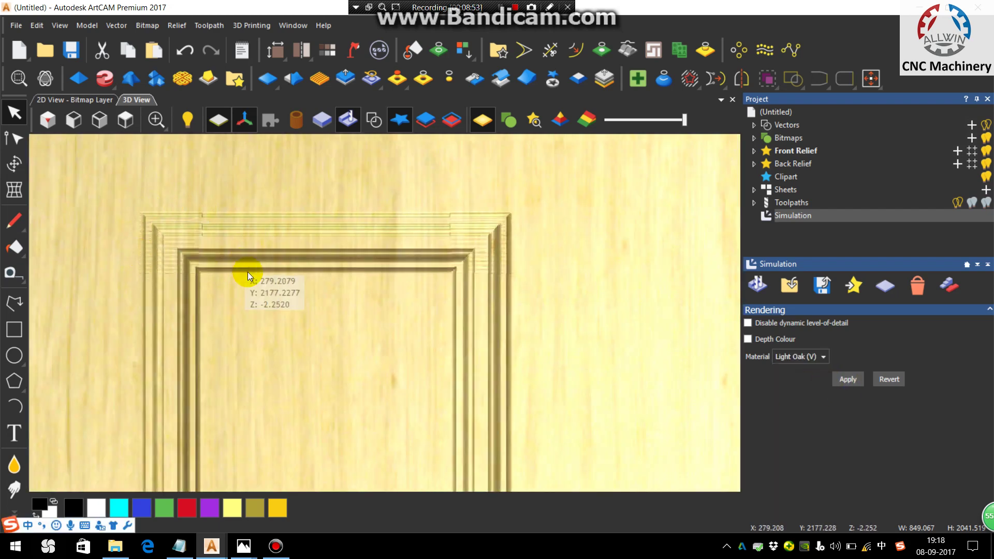
{"action": "scroll", "coordinate": [313, 346], "scroll_direction": "down", "scroll_amount": 4}
{"action": "scroll", "coordinate": [321, 280], "scroll_direction": "up", "scroll_amount": 4}
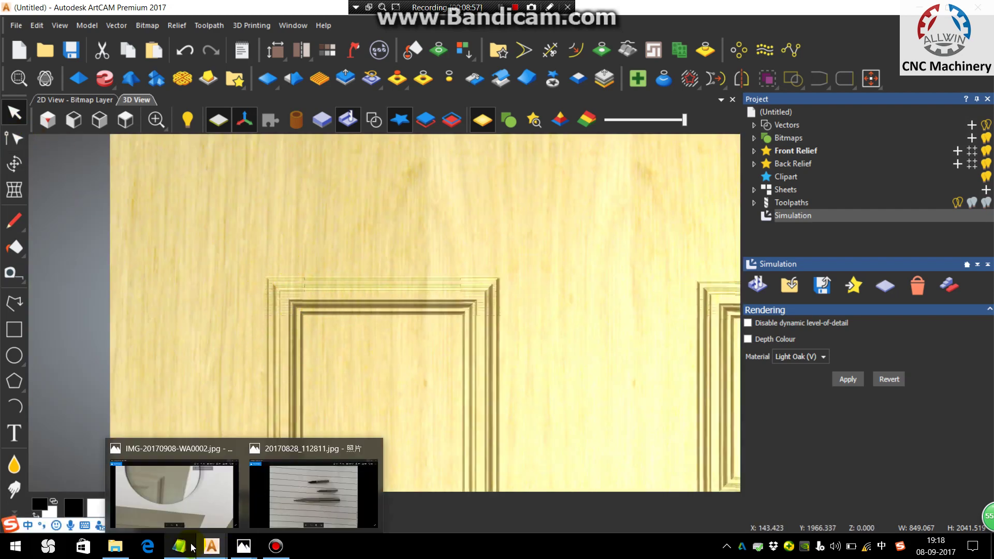
{"action": "left_click", "coordinate": [69, 489]}
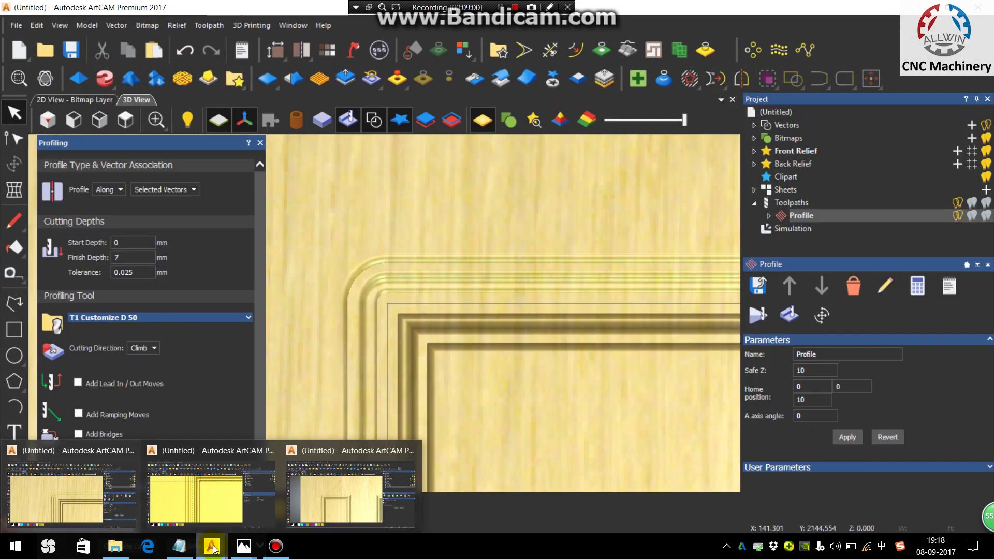
{"action": "left_click", "coordinate": [314, 501]}
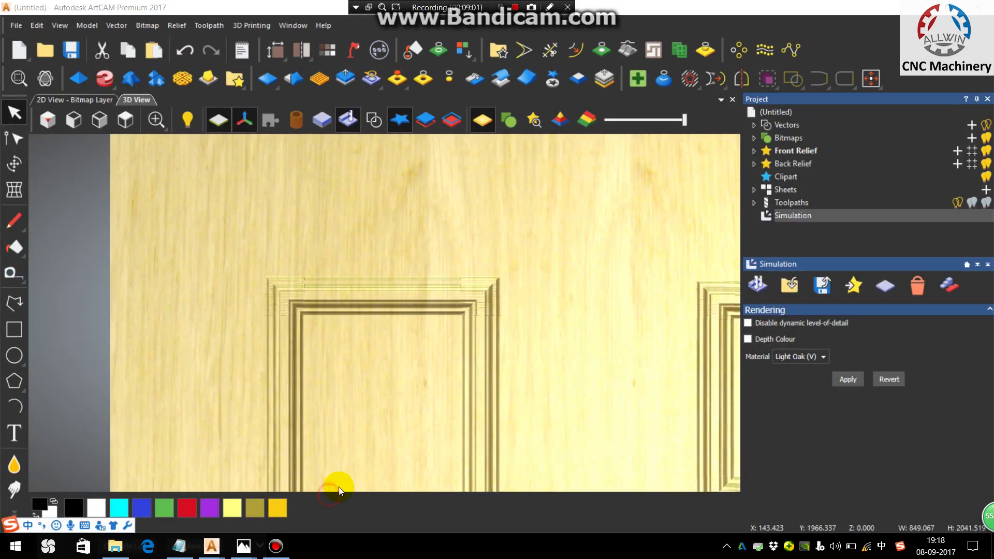
Try to save the Profile and Machine Relief toolpaths as one file named 2nd in Neo Group 3 Axis Flat (*.mmg) format.
{"action": "left_click", "coordinate": [209, 24]}
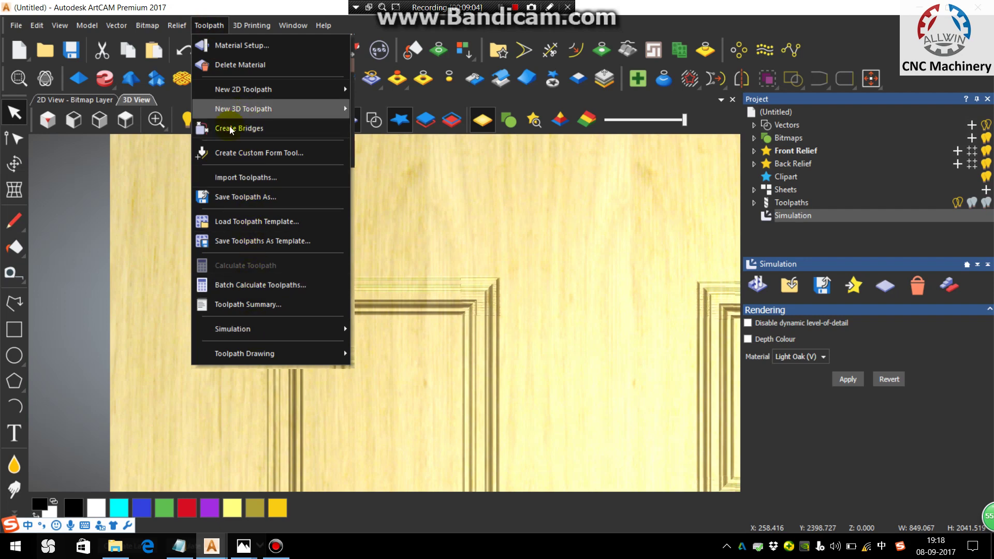
{"action": "left_click", "coordinate": [240, 196]}
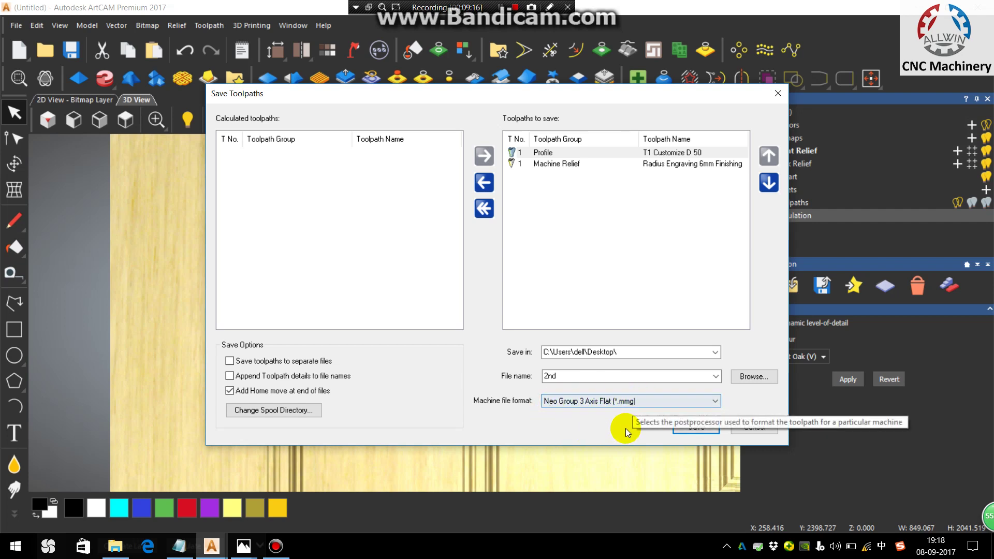
{"action": "left_click", "coordinate": [685, 431]}
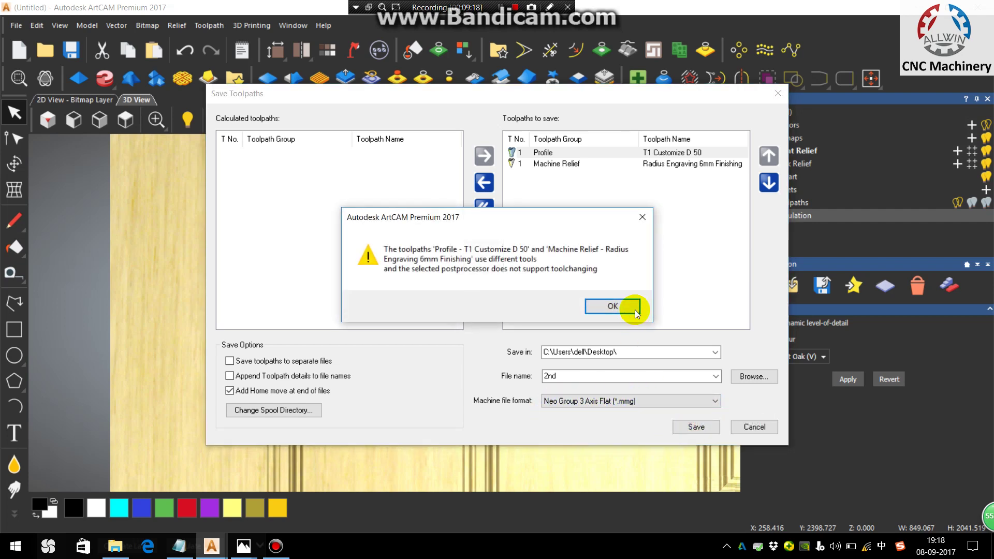
{"action": "left_click", "coordinate": [613, 306]}
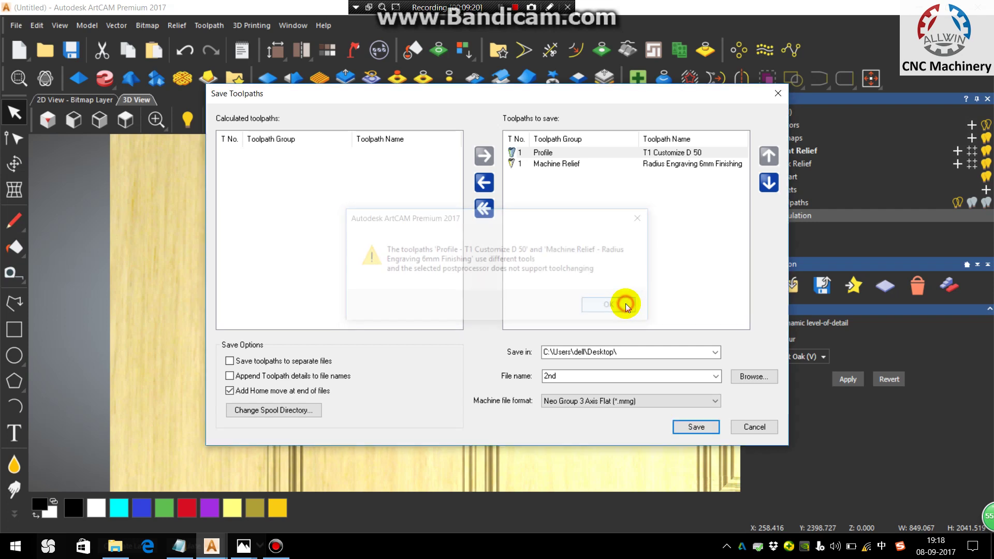
Set the toolpaths to save as separate files with details appended to their names, using the ChenCan - Multi Tool (*.cnc) machine format.
{"action": "left_click", "coordinate": [231, 376]}
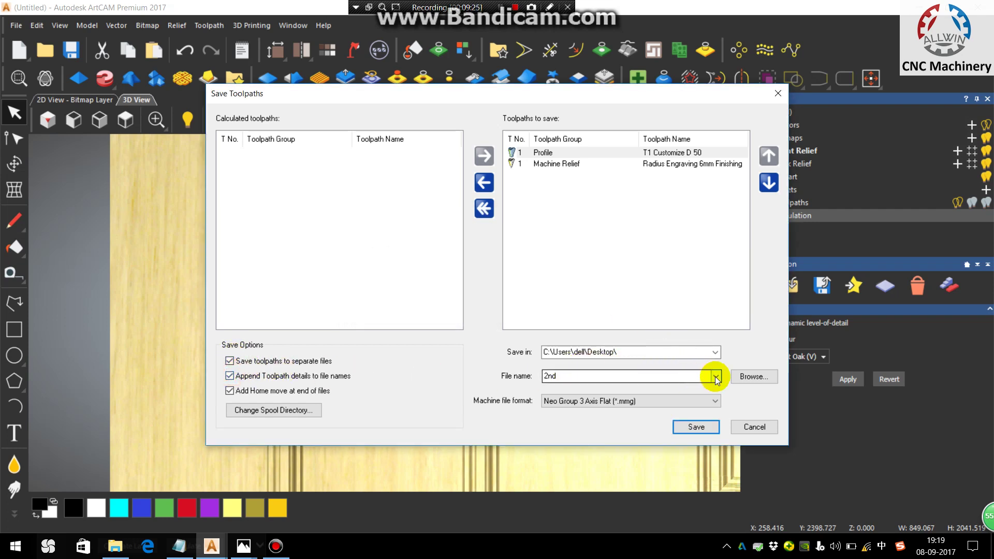
{"action": "left_click", "coordinate": [715, 400]}
{"action": "scroll", "coordinate": [644, 315], "scroll_direction": "up", "scroll_amount": 5}
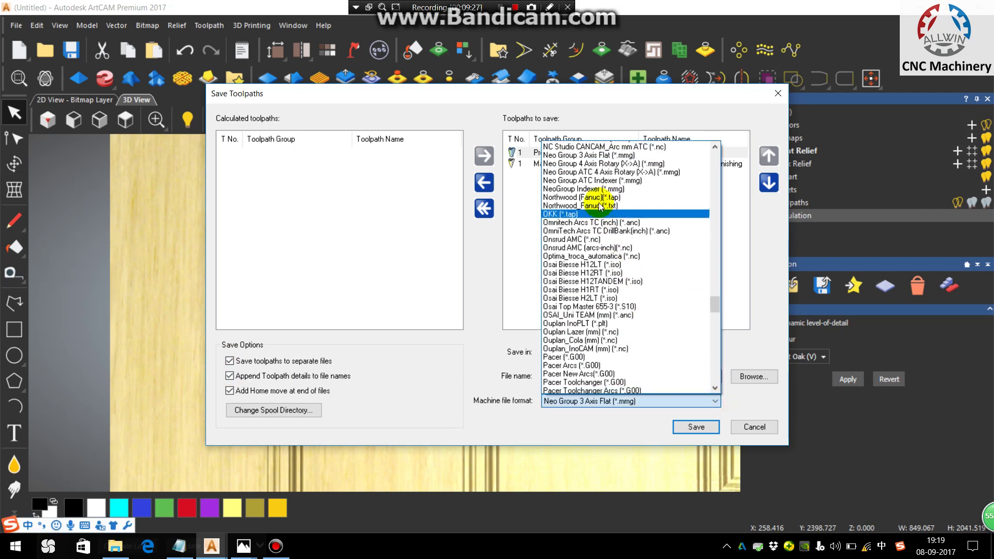
{"action": "scroll", "coordinate": [601, 212], "scroll_direction": "up", "scroll_amount": 9}
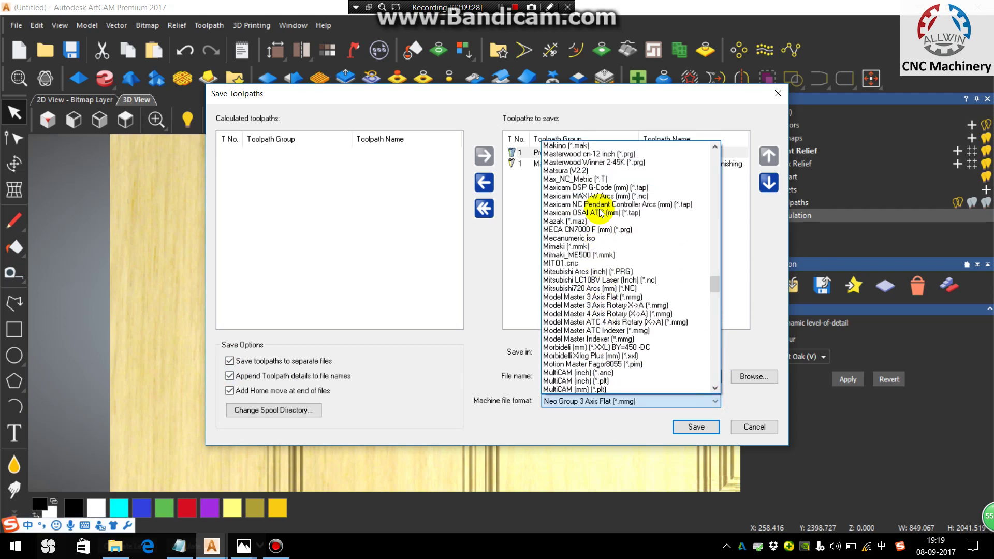
{"action": "scroll", "coordinate": [600, 212], "scroll_direction": "up", "scroll_amount": 9}
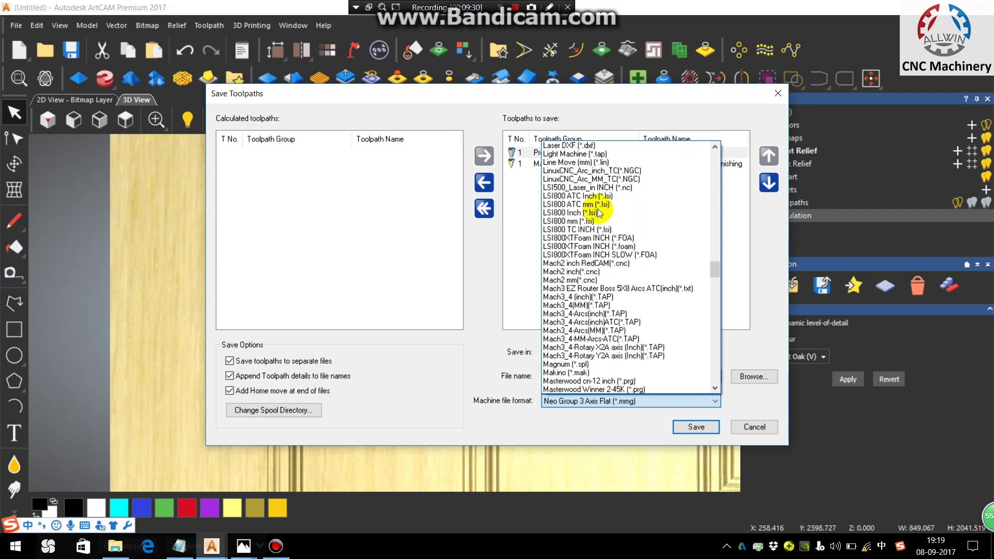
{"action": "scroll", "coordinate": [655, 214], "scroll_direction": "up", "scroll_amount": 6}
{"action": "scroll", "coordinate": [718, 177], "scroll_direction": "up", "scroll_amount": 5}
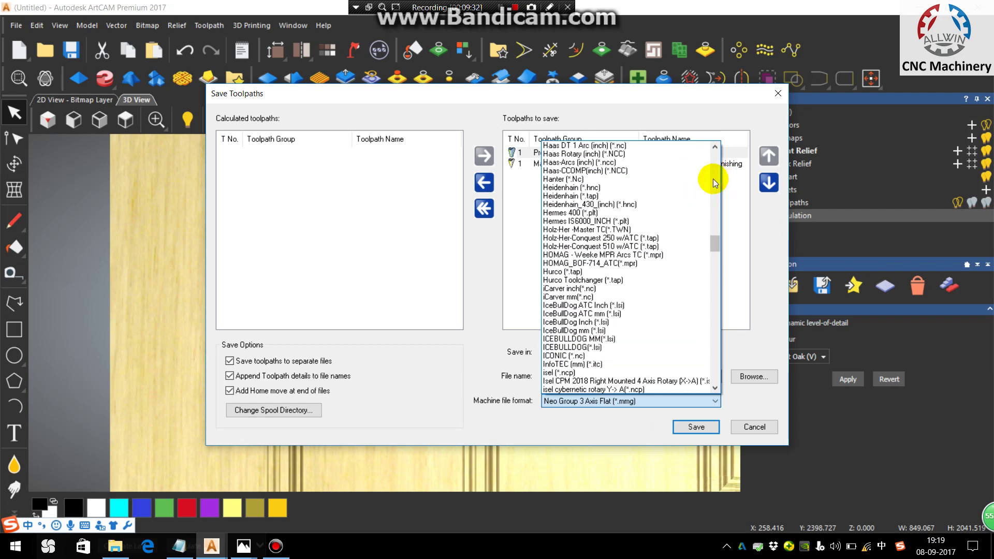
{"action": "left_click_drag", "start_coordinate": [716, 239], "coordinate": [708, 180]}
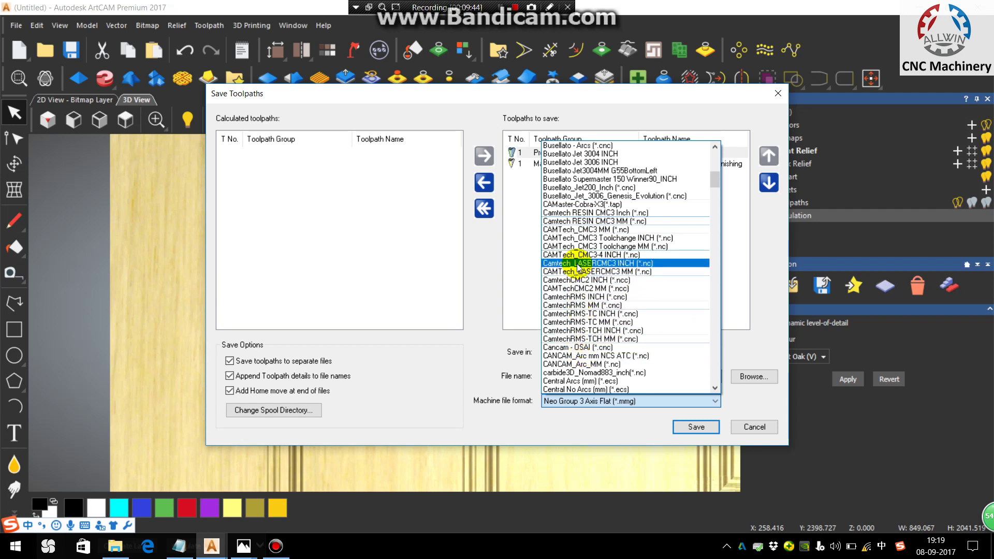
{"action": "scroll", "coordinate": [580, 326], "scroll_direction": "down", "scroll_amount": 2}
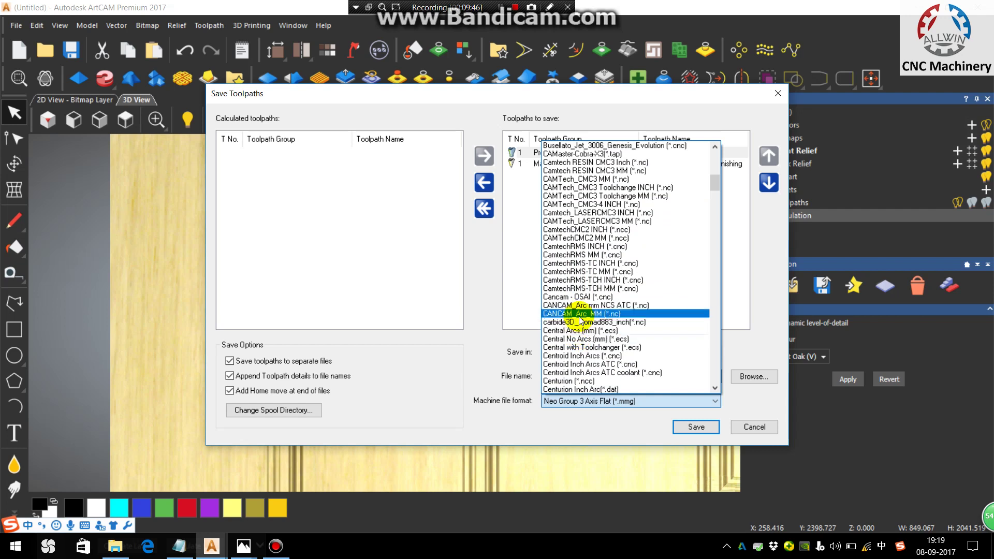
{"action": "left_click", "coordinate": [500, 6]}
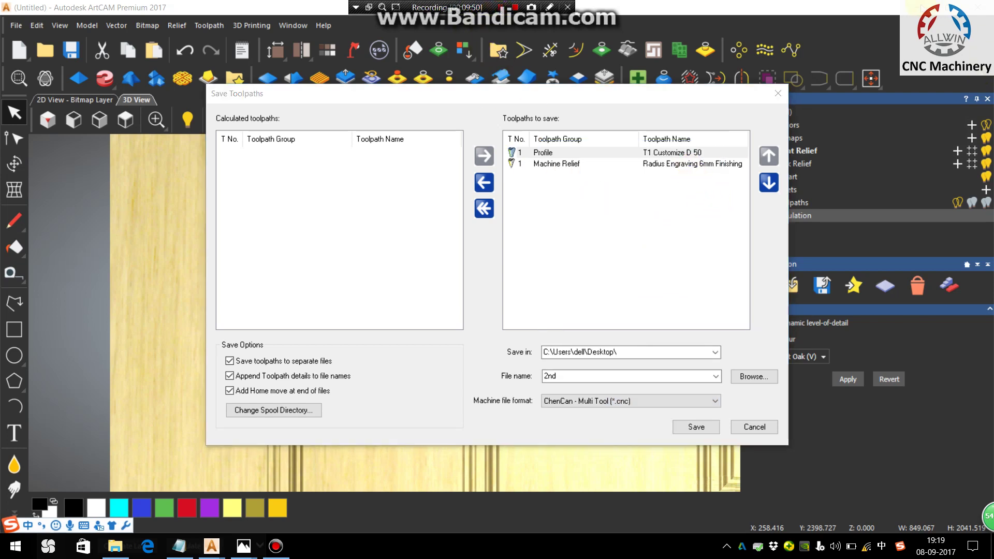
Switch to the Custom part 2 notes in Notepad and highlight the closing company contact paragraph.
{"action": "left_click", "coordinate": [986, 552]}
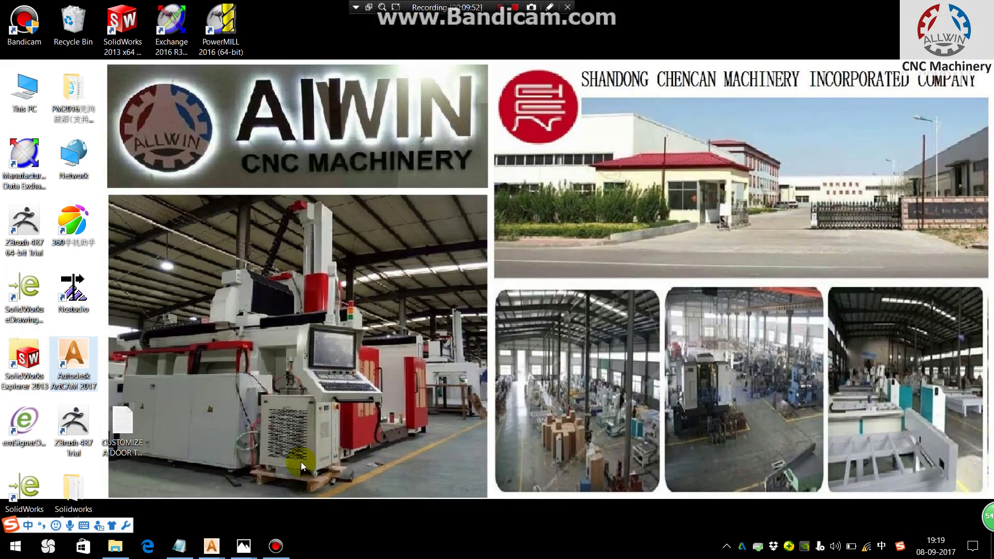
{"action": "left_click", "coordinate": [179, 546]}
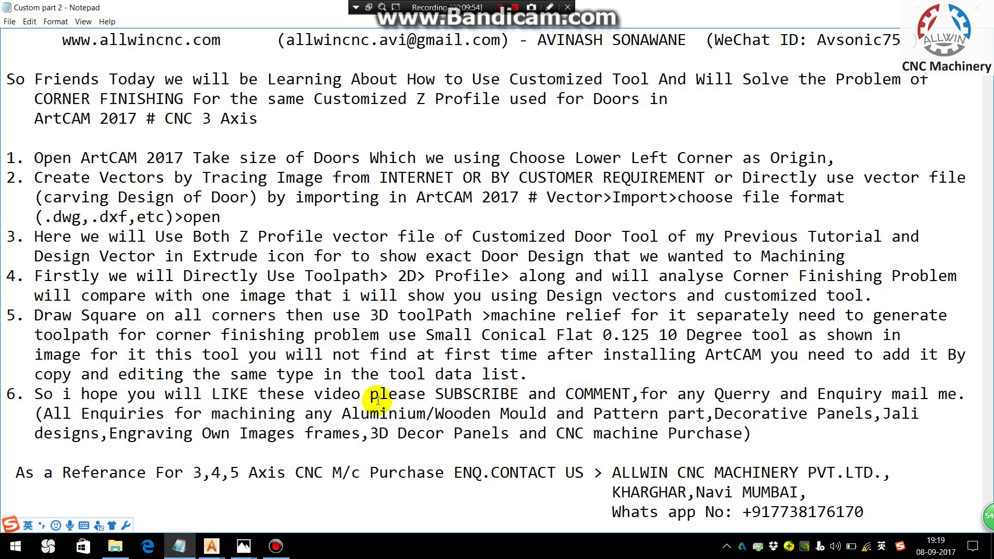
{"action": "left_click_drag", "start_coordinate": [6, 473], "coordinate": [965, 539]}
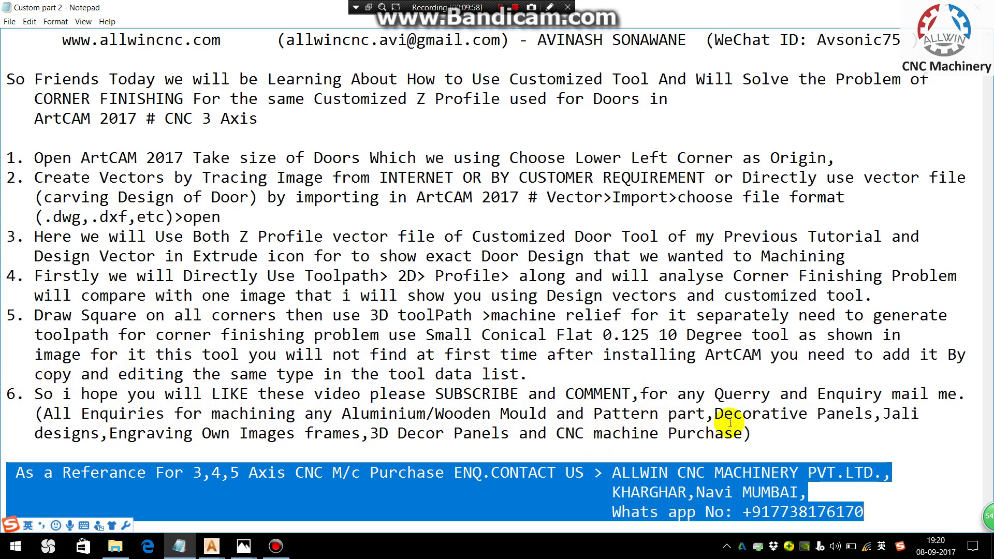